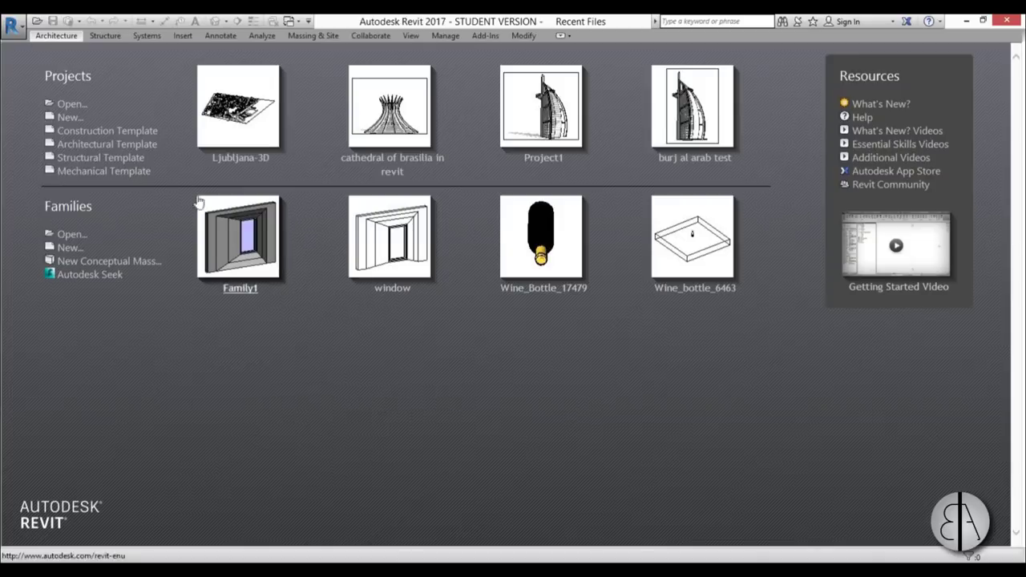
- Start a new project from the Architectural Template and set length units to meters
left_click(141, 148)
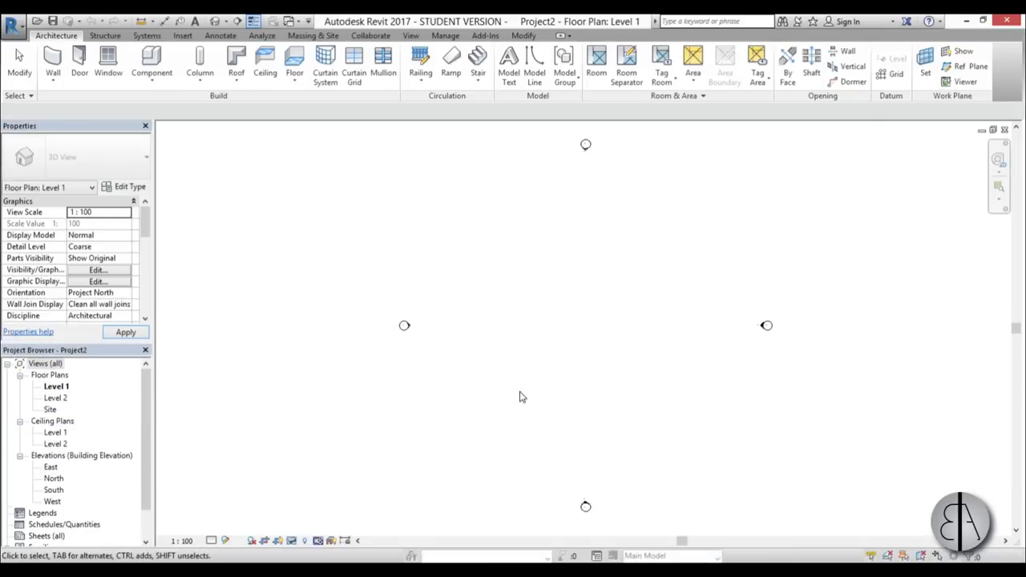
key("u")
key("n")
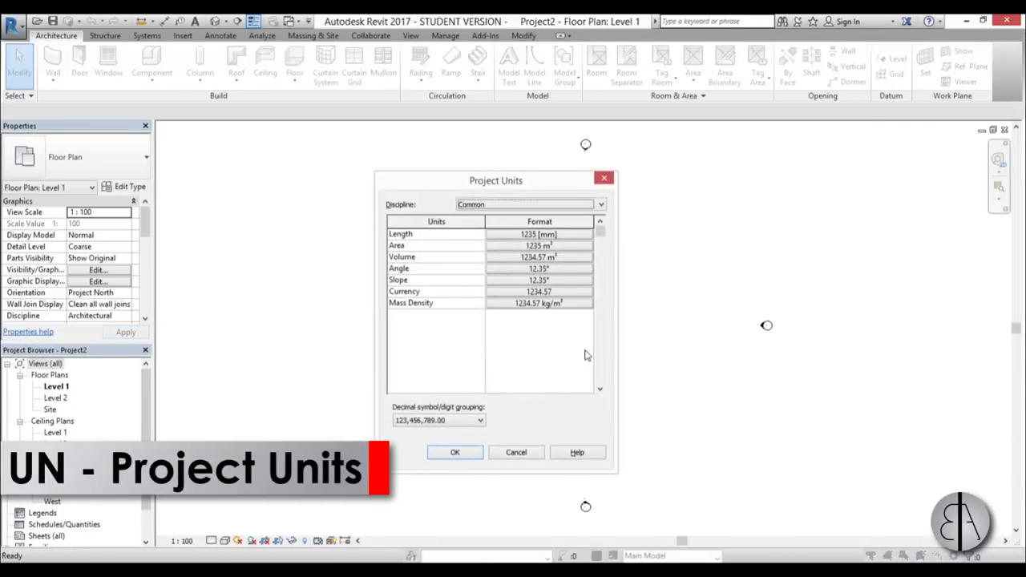
left_click(536, 234)
left_click(441, 261)
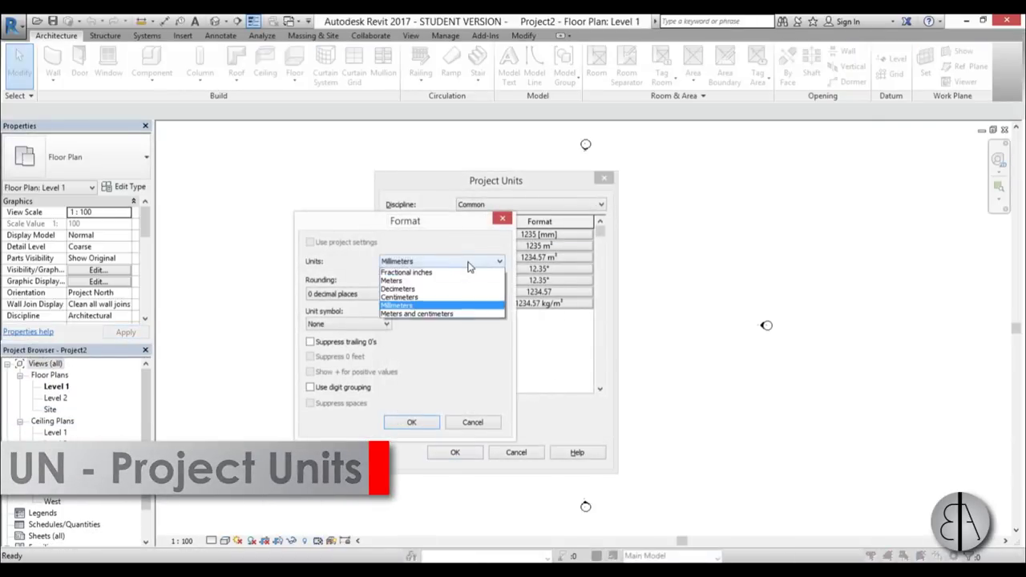
left_click(430, 306)
left_click(425, 422)
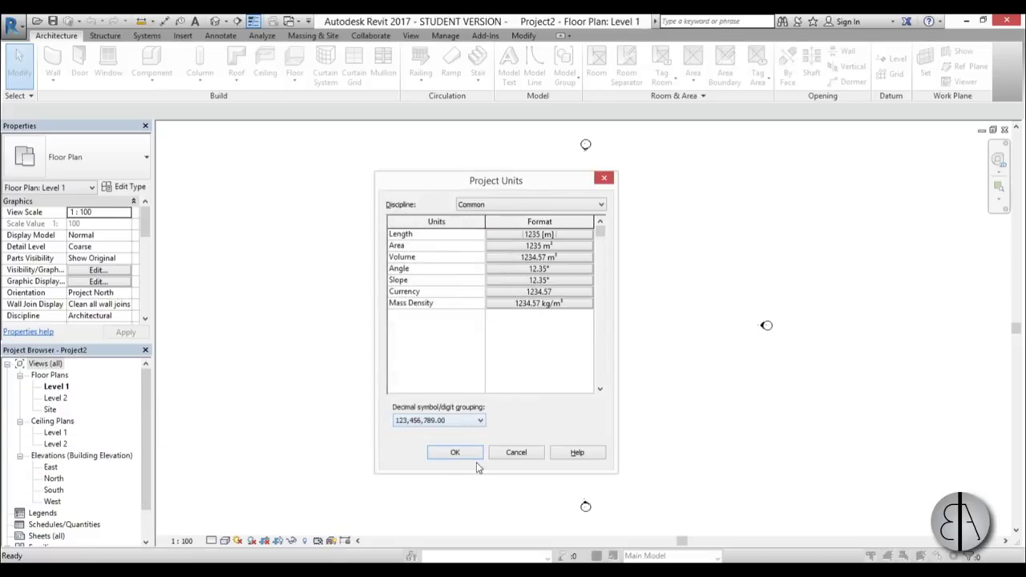
left_click(455, 454)
middle_click_drag(603, 359, 556, 359)
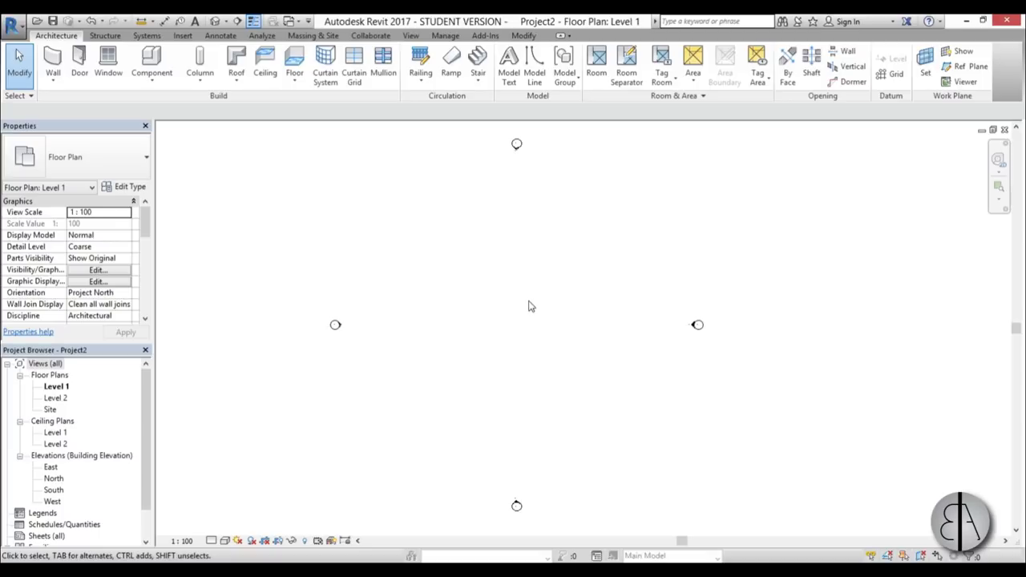
- Draw a vertical reference plane (RP) through the elevation markers at the plan centre
key("r")
key("p")
scroll(527, 286, "down", 4)
middle_click_drag(520, 224, 533, 285)
left_click(522, 170)
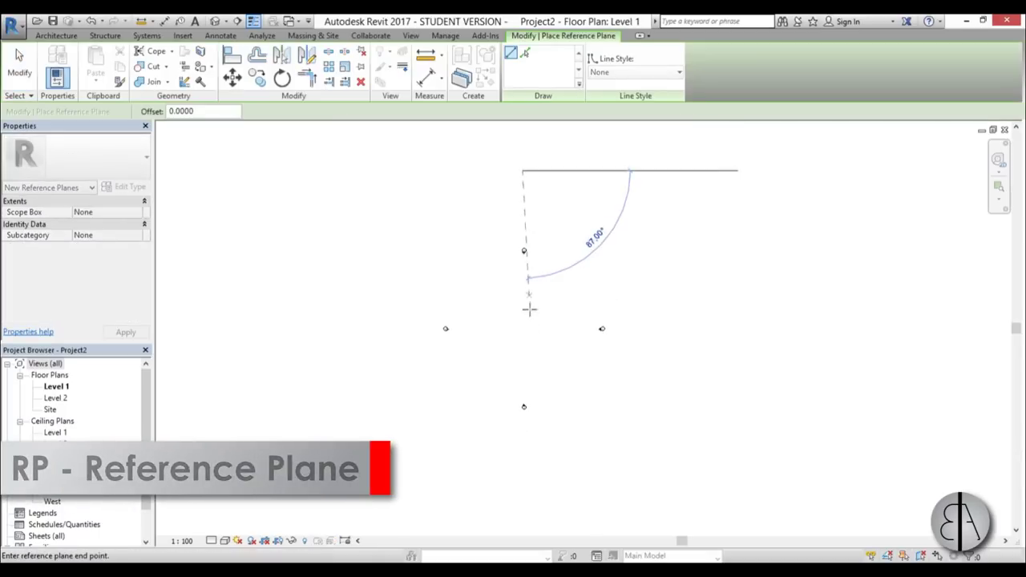
left_click(524, 479)
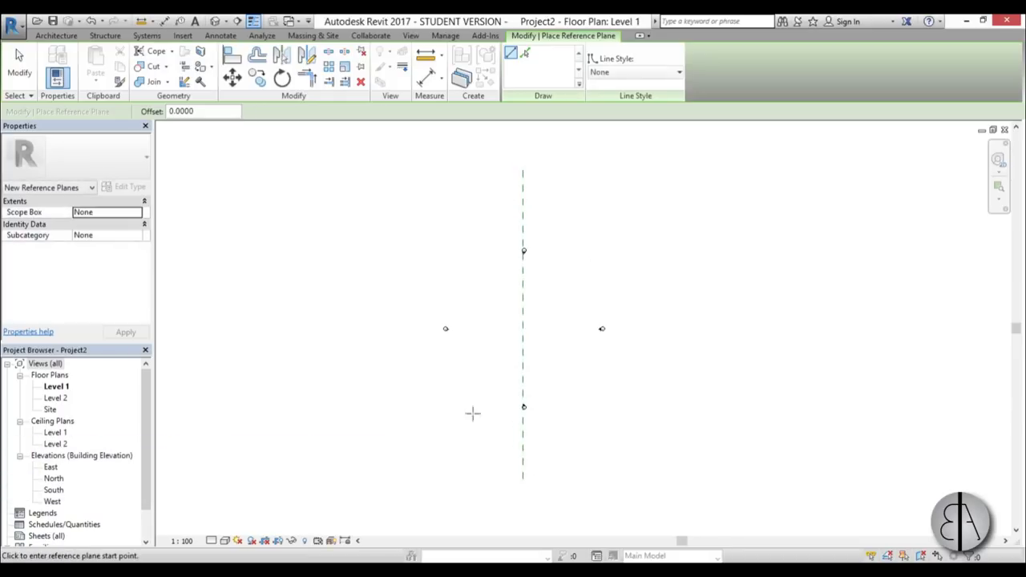
- Add a horizontal reference plane crossing the vertical one at the plan centre
left_click(332, 327)
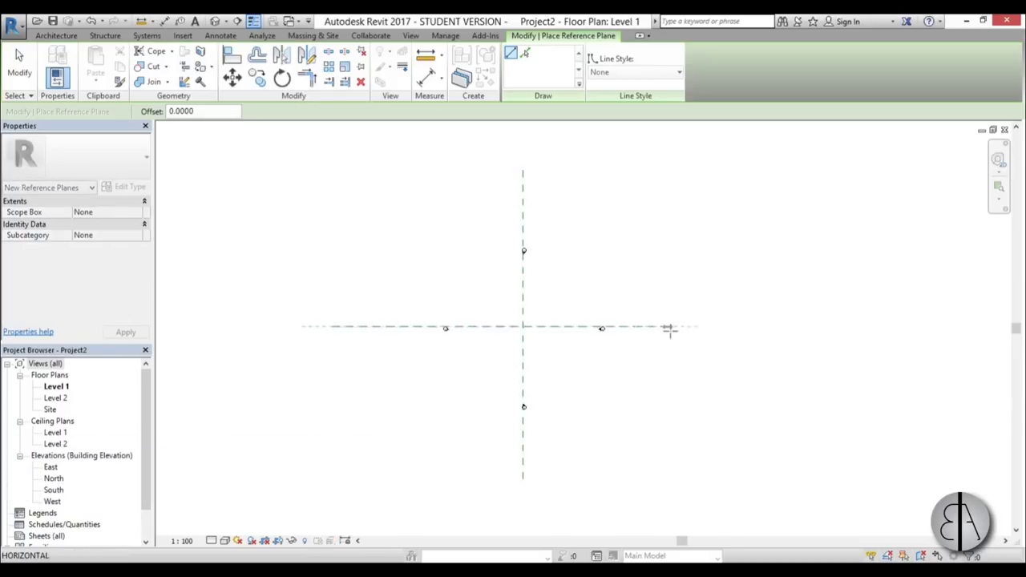
left_click(718, 326)
key("Escape")
key("Escape")
scroll(536, 330, "up", 2)
left_click(536, 332)
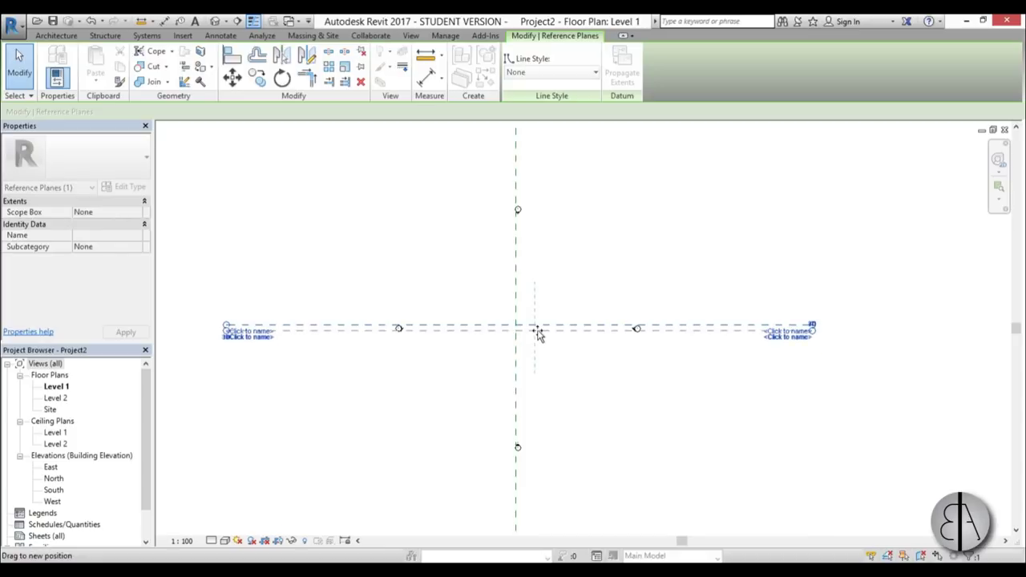
key("Escape")
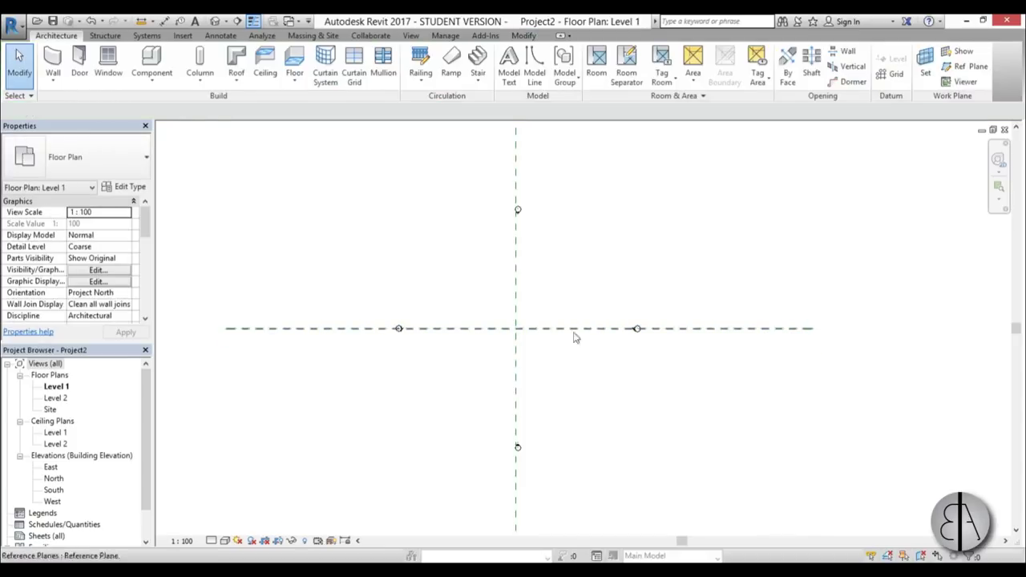
left_click(218, 37)
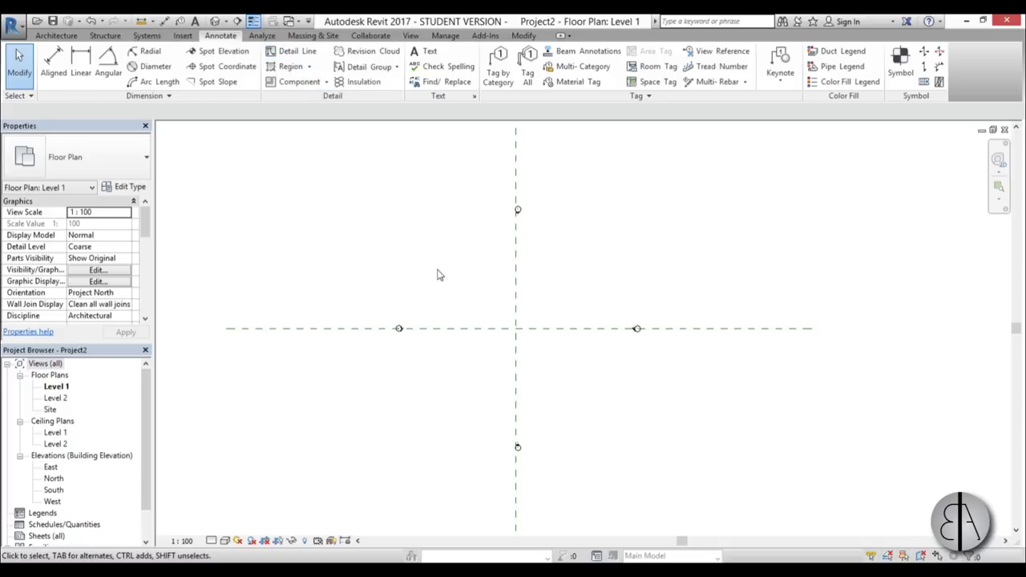
- Draw a detail-line circle (DL) centred on the reference-plane crossing
key("d")
key("l")
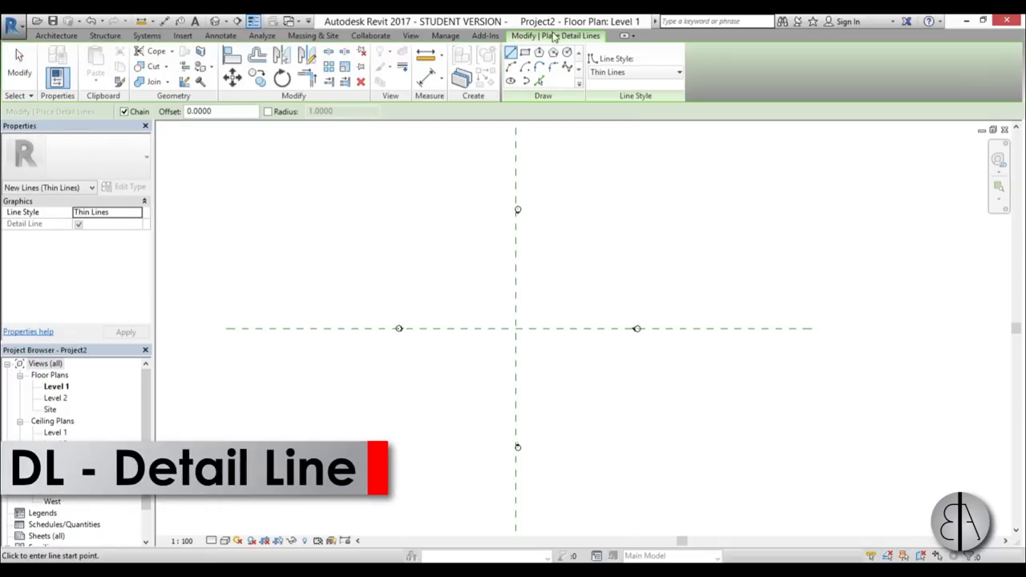
left_click(566, 53)
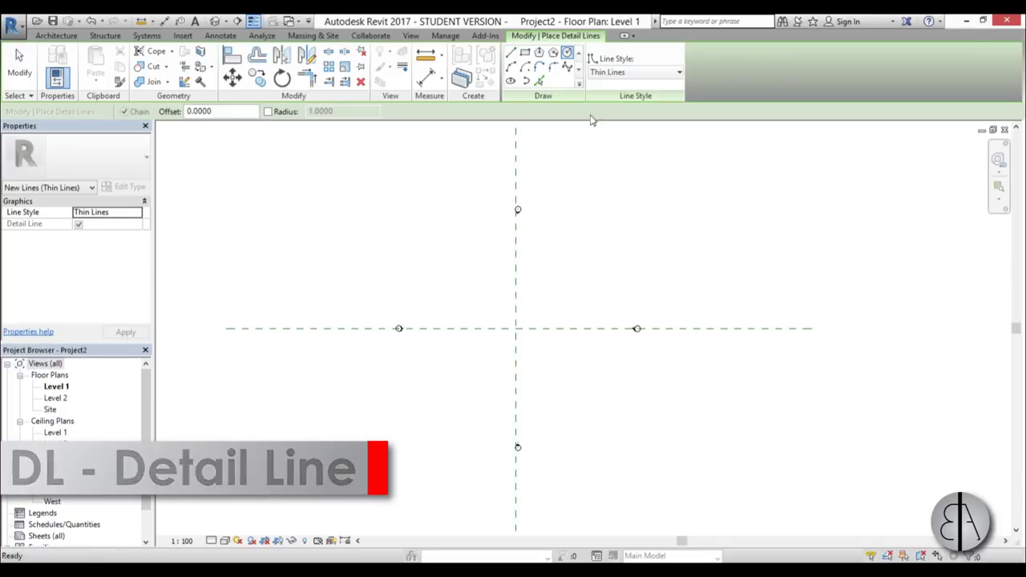
left_click(516, 329)
left_click(580, 267)
key("Escape")
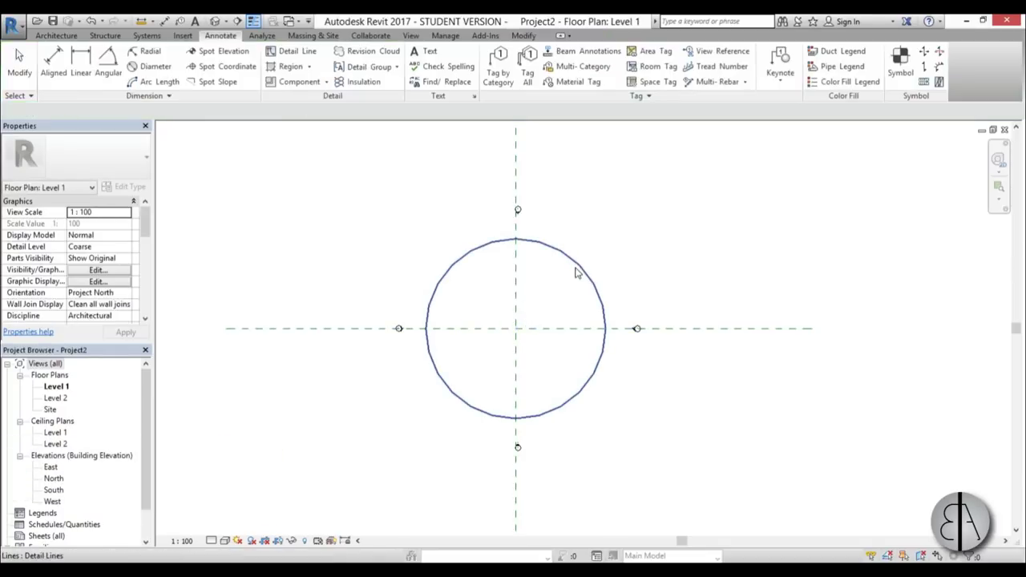
- Set the circle's radius dimension to 30
left_click(578, 267)
left_click(548, 286)
type("30")
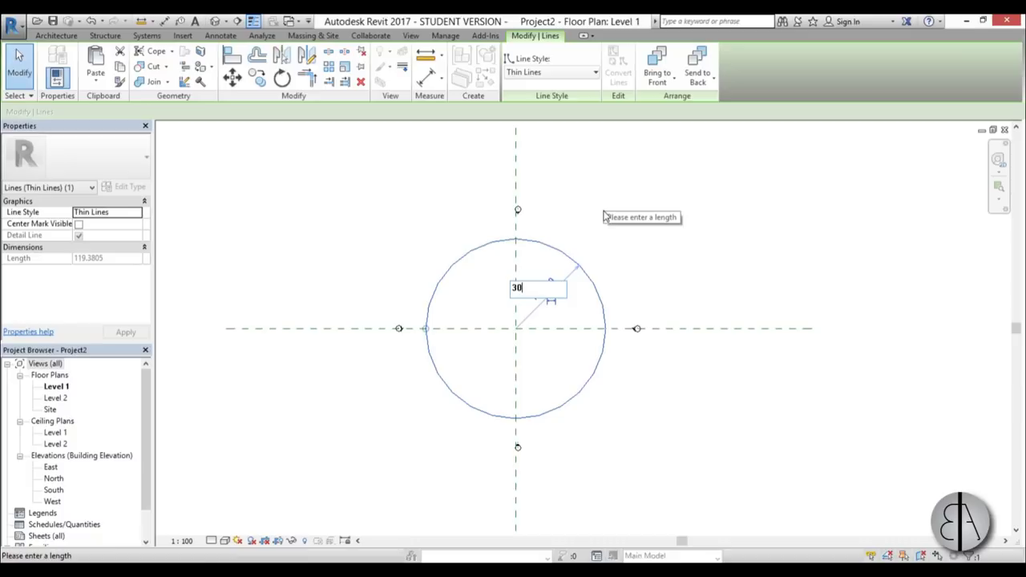
key("Return")
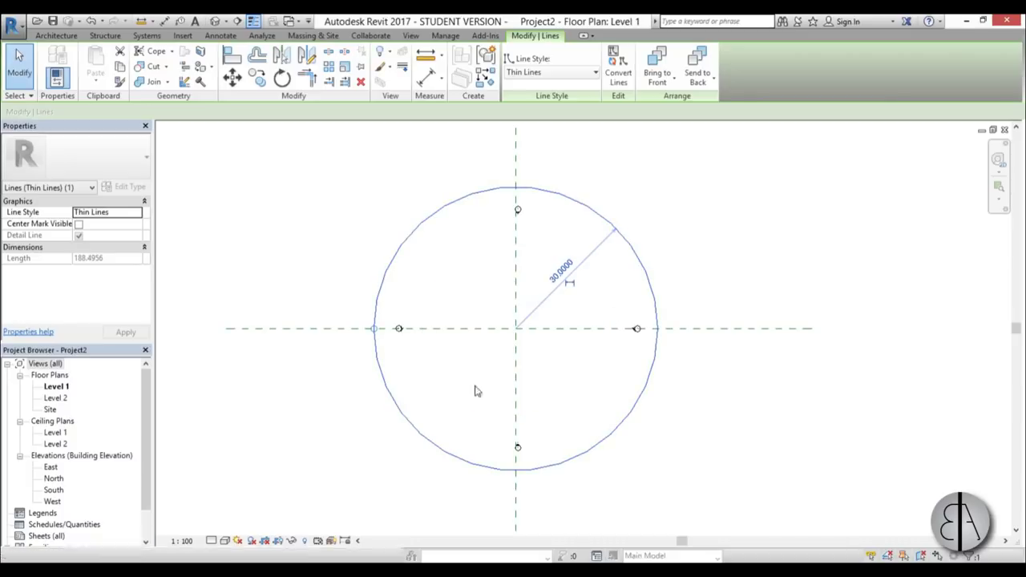
key("Escape")
scroll(569, 393, "down", 2)
scroll(573, 400, "up", 1)
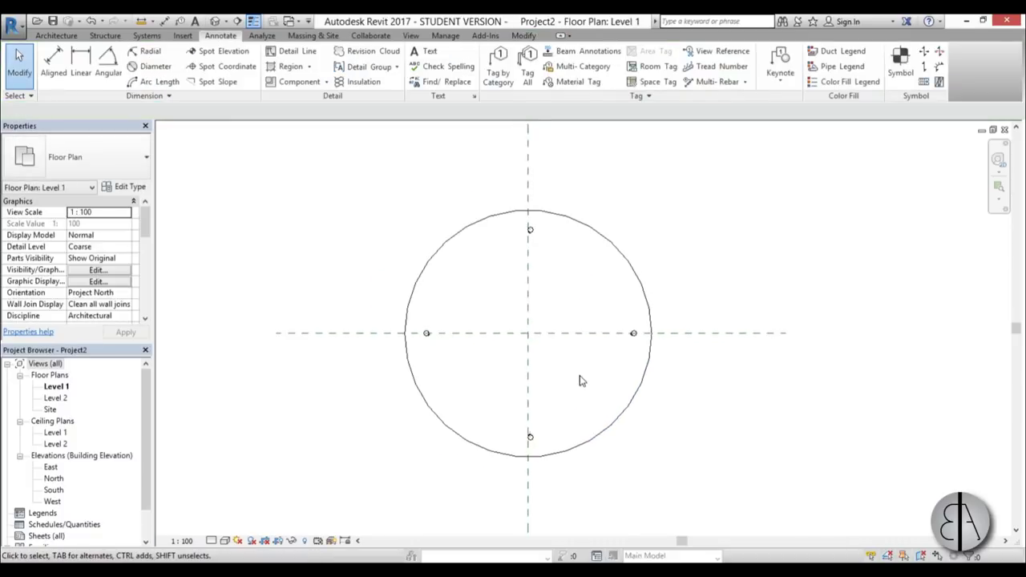
- Draw a vertical reference plane tangent to the circle's left edge, extended downward
key("r")
key("p")
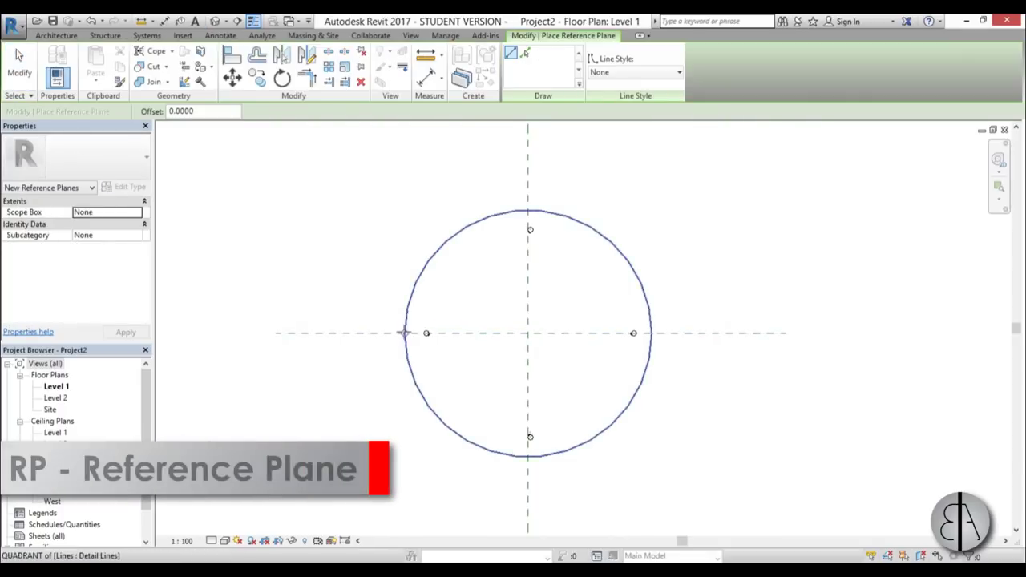
left_click(633, 333)
left_click(405, 206)
key("Escape")
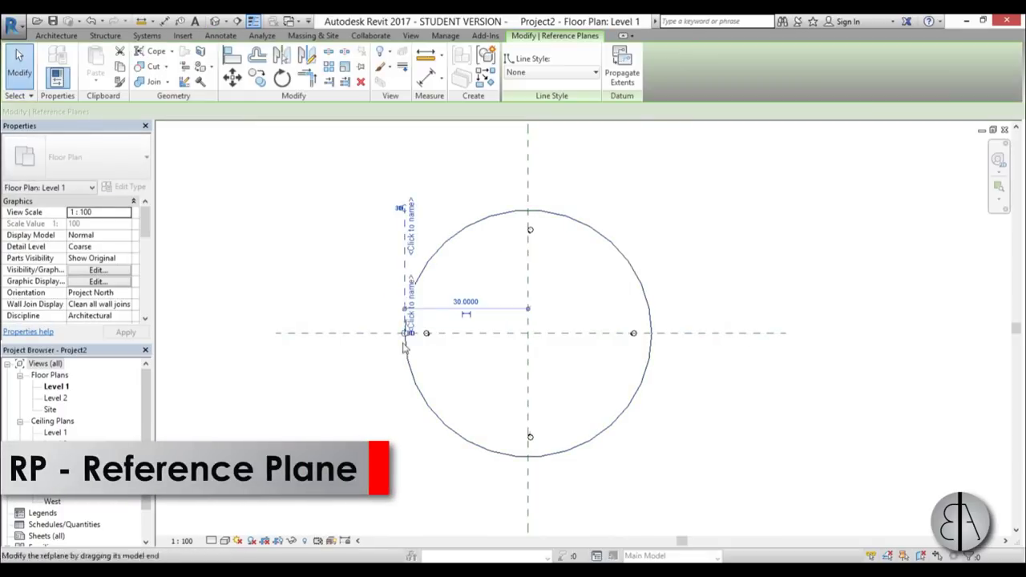
left_click_drag(407, 333, 405, 495)
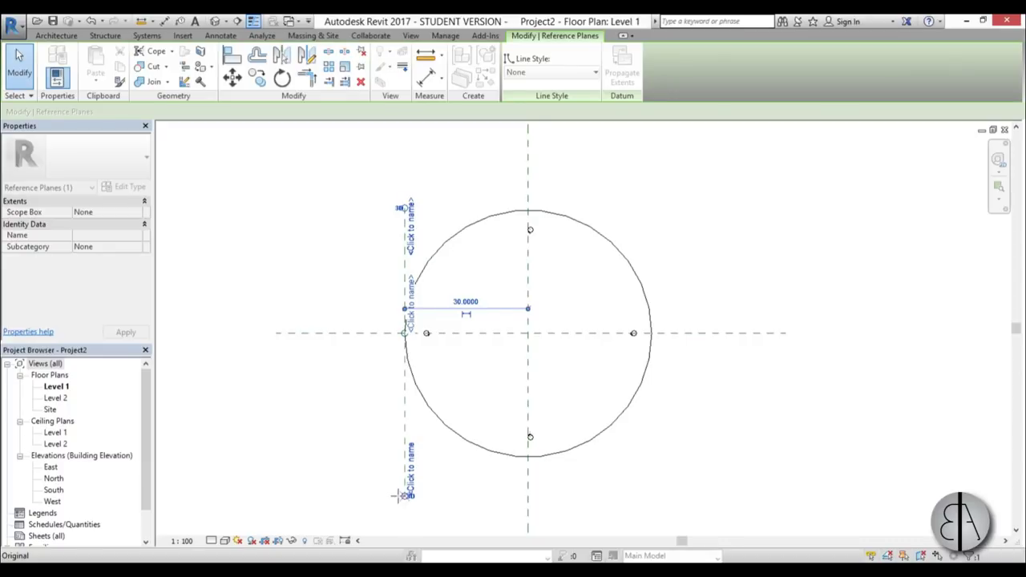
key("Escape")
- Mirror the left plane across the central vertical plane to touch the circle's right edge
left_click(405, 425)
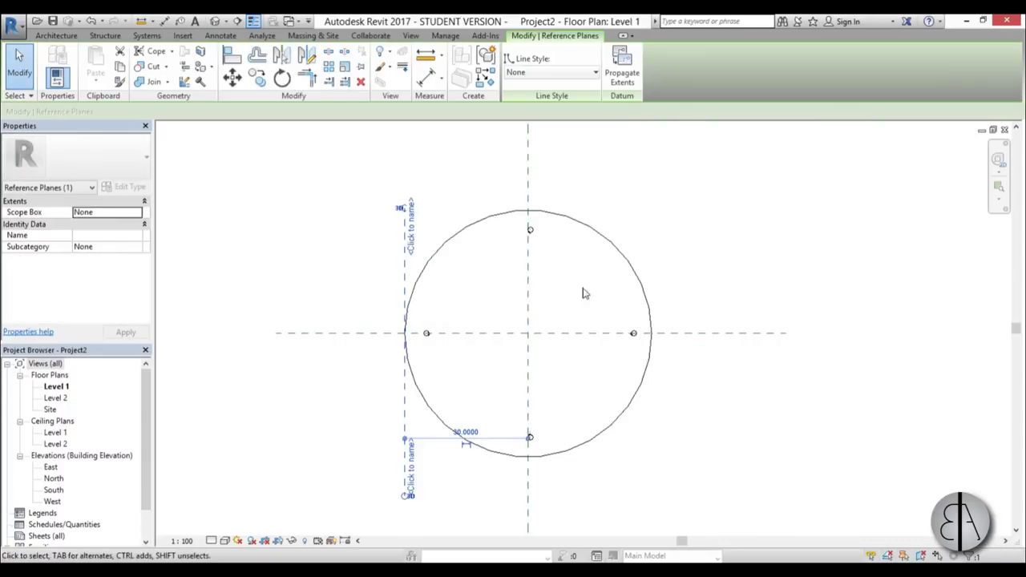
key("m")
key("m")
left_click(527, 365)
key("Escape")
scroll(577, 377, "down", 2)
scroll(568, 389, "up", 4)
- In the South elevation, extend the left, right and middle reference planes upward
double_click(544, 417)
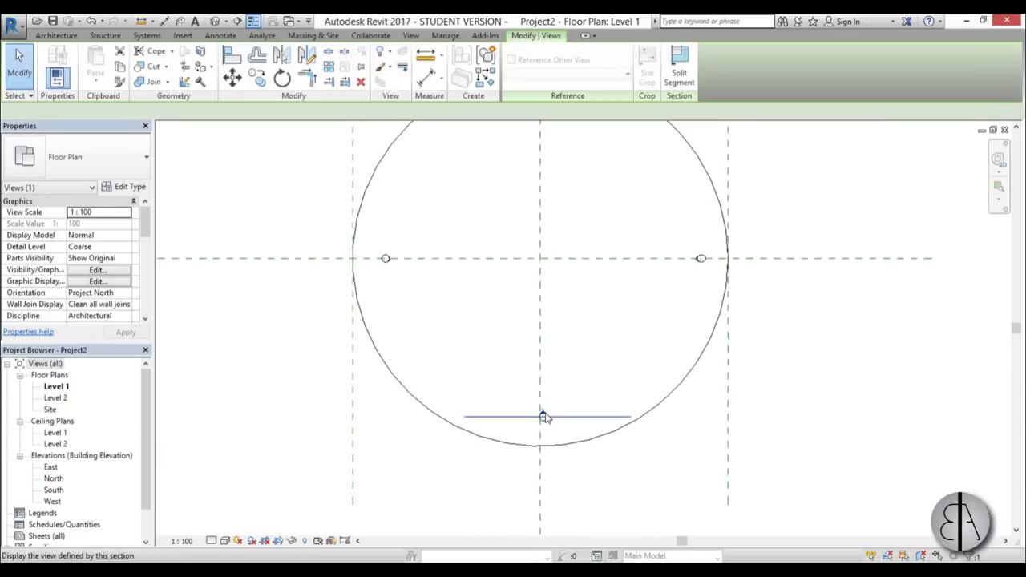
scroll(582, 371, "down", 2)
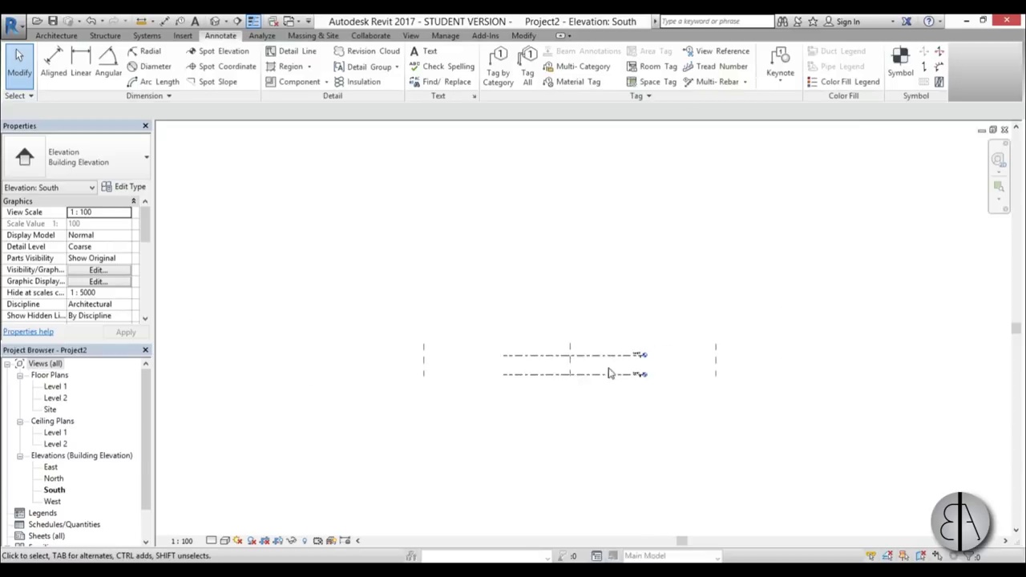
left_click(407, 377)
left_click_drag(407, 343, 407, 214)
left_click_drag(745, 360, 721, 217, "ctrl")
scroll(589, 302, "down", 1)
middle_click_drag(589, 301, 563, 350)
scroll(563, 350, "up", 1)
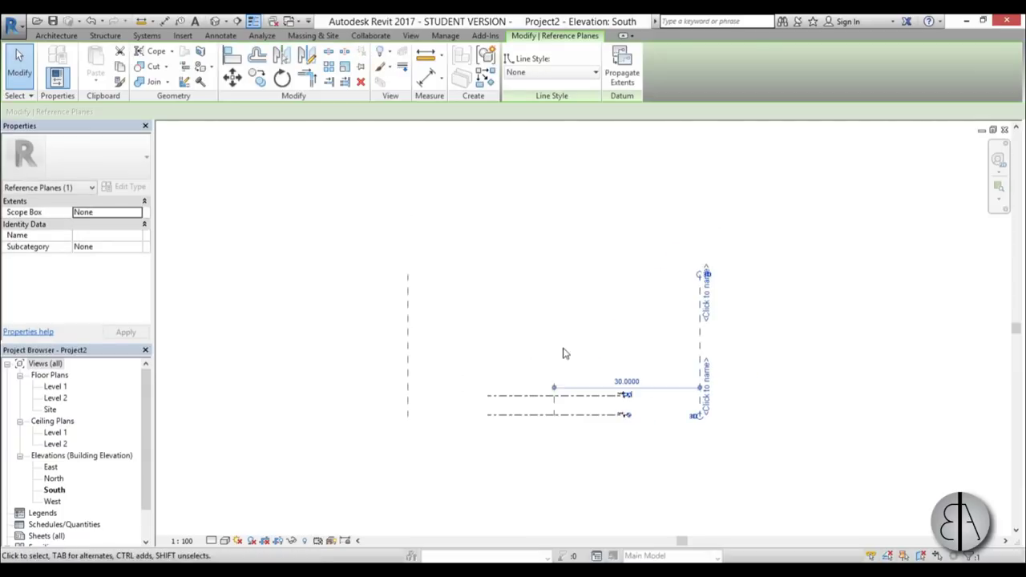
left_click(553, 412)
left_click_drag(553, 362, 552, 200)
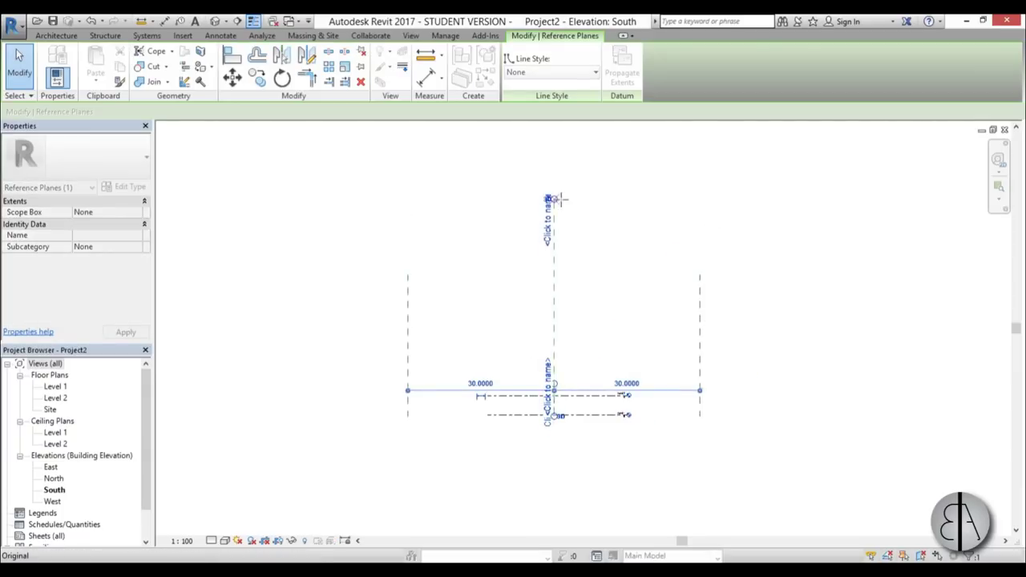
key("Escape")
scroll(579, 341, "up", 2)
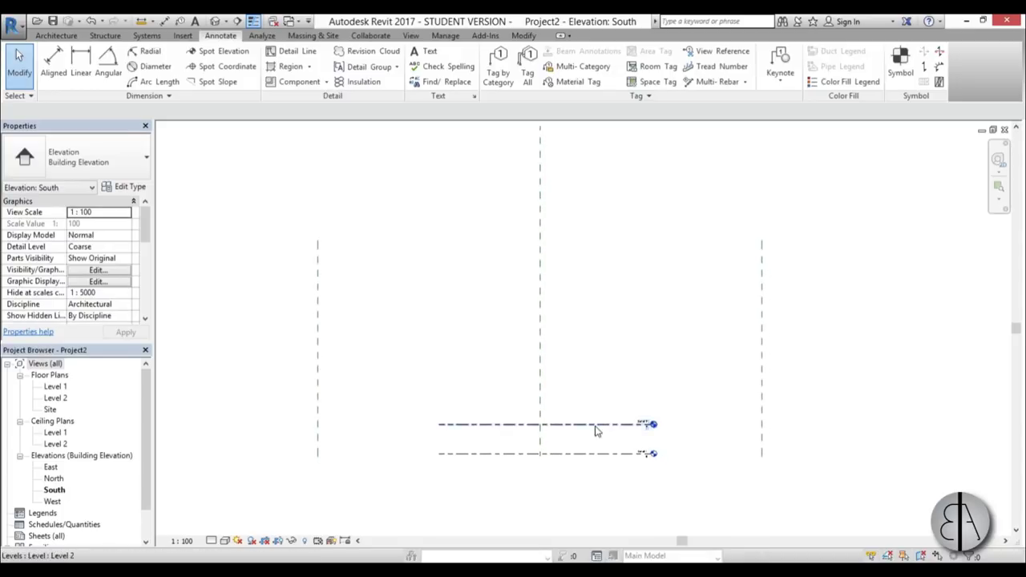
- Set the view scale to 1:200 and extend Level 2 further left
left_click(183, 541)
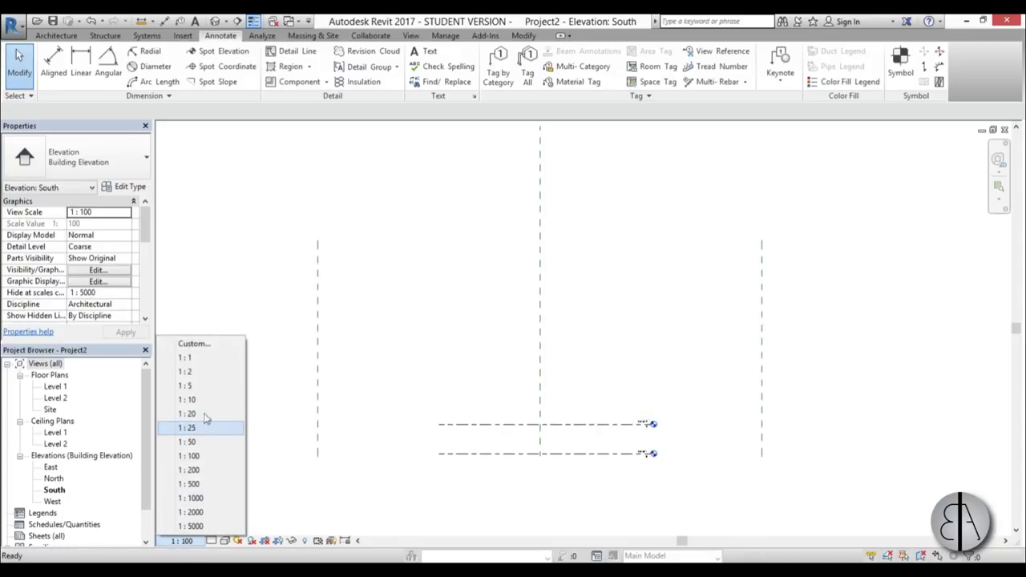
left_click(204, 475)
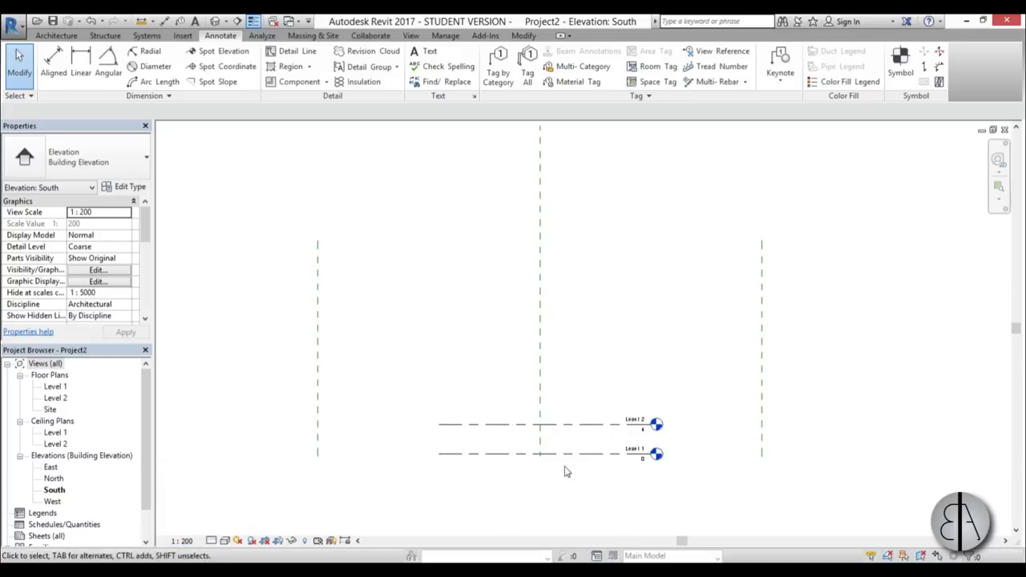
left_click(484, 424)
left_click_drag(485, 429, 367, 423)
scroll(601, 429, "up", 4)
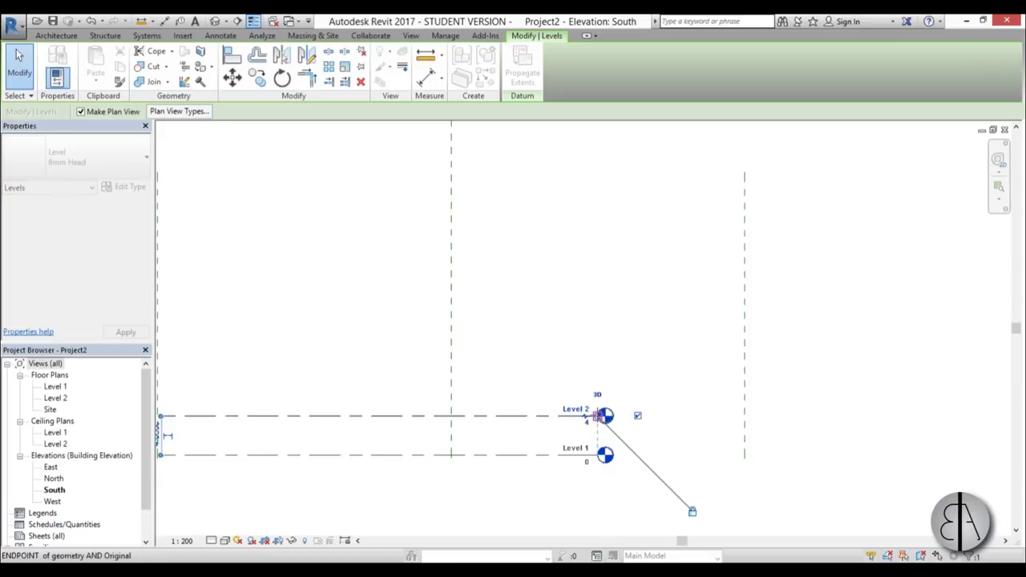
scroll(595, 422, "down", 3)
left_click(630, 458)
- Change Level 2's elevation to 40
left_click(628, 416)
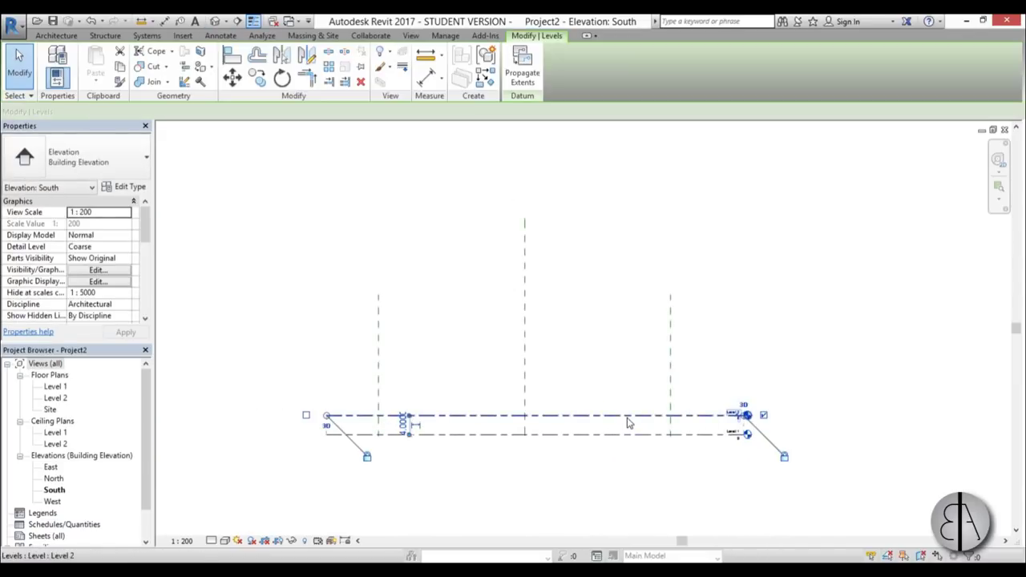
scroll(730, 423, "up", 3)
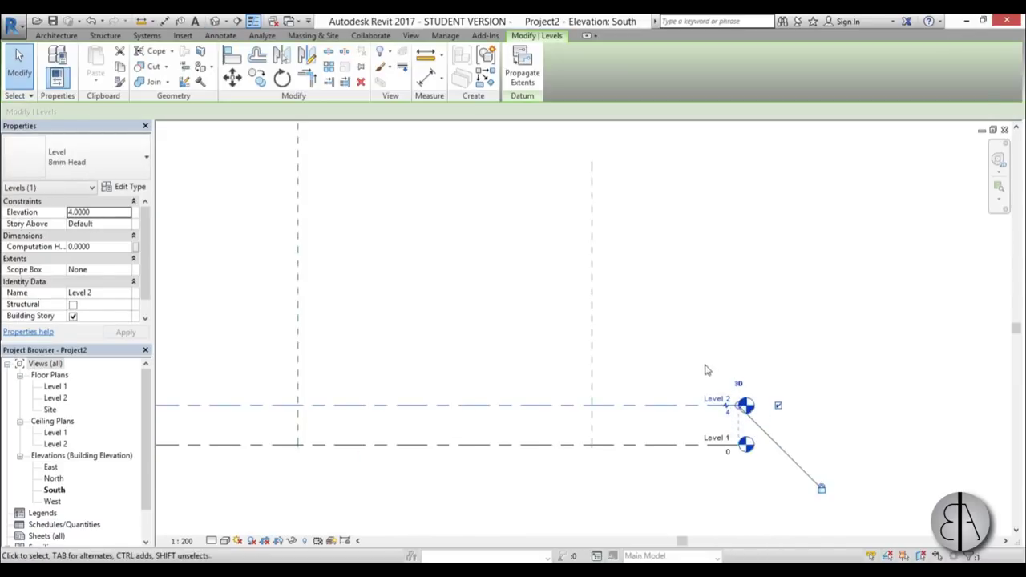
scroll(710, 371, "down", 3)
scroll(692, 463, "up", 2)
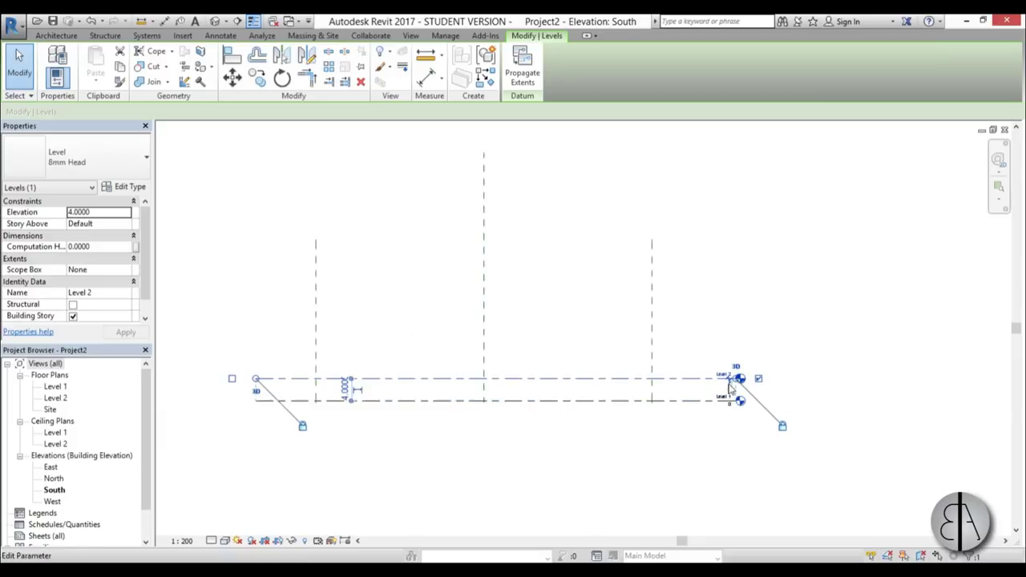
left_click(730, 388)
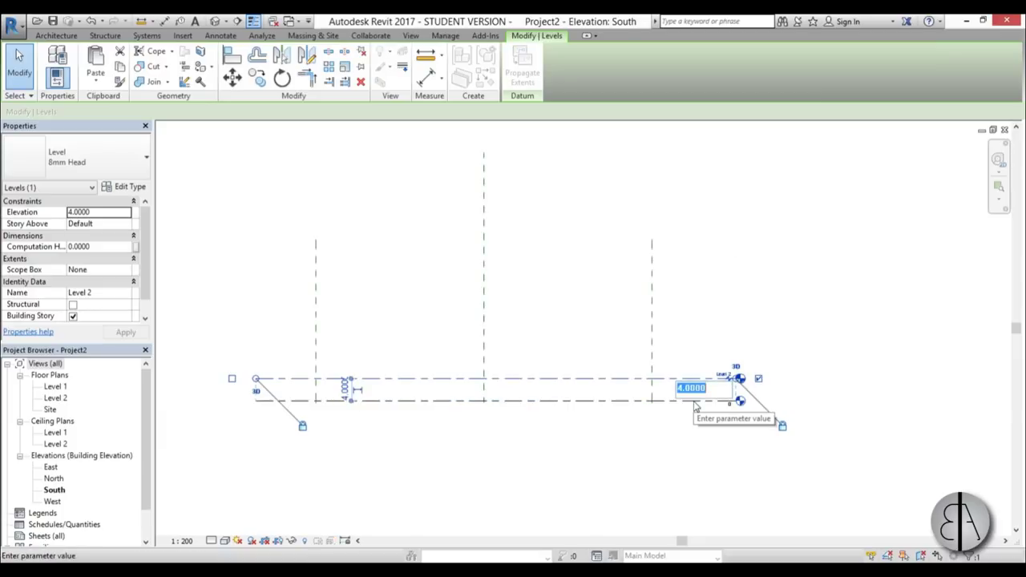
type("40")
key("Return")
scroll(465, 384, "down", 2)
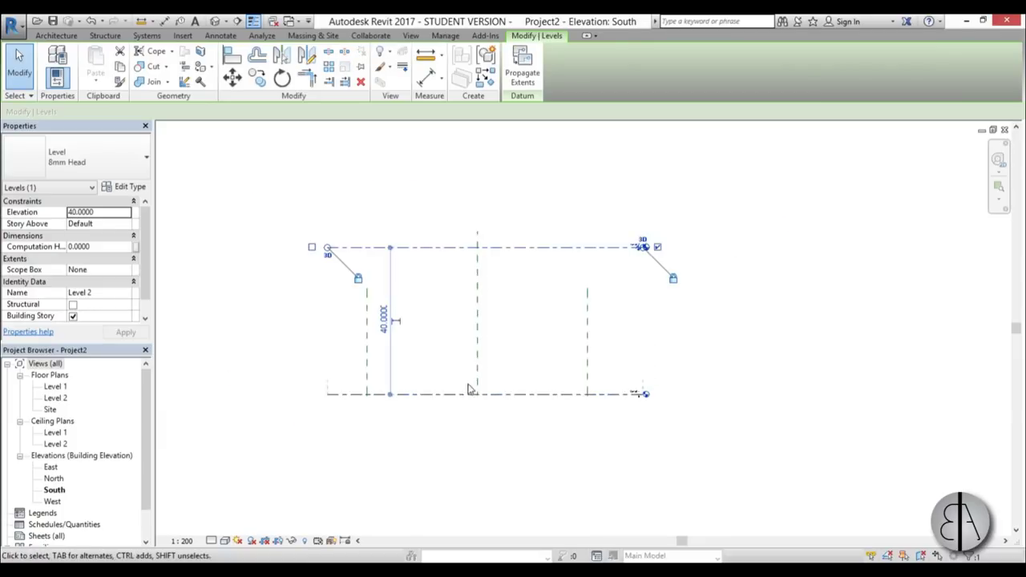
scroll(495, 321, "up", 2)
left_click(625, 293)
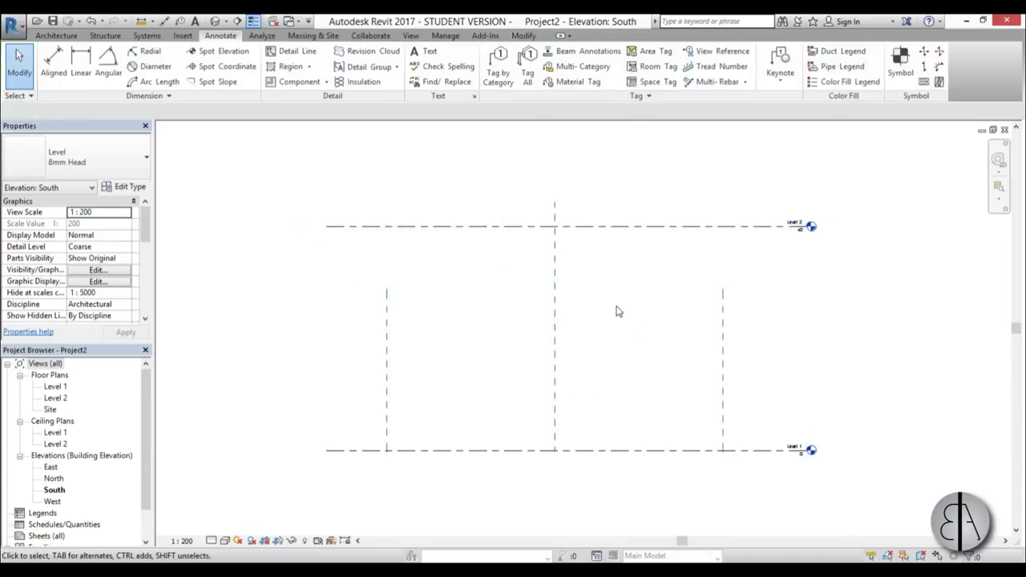
scroll(637, 337, "down", 1)
- Draw a new vertical reference plane and a horizontal one between the levels
middle_click_drag(580, 290, 593, 328)
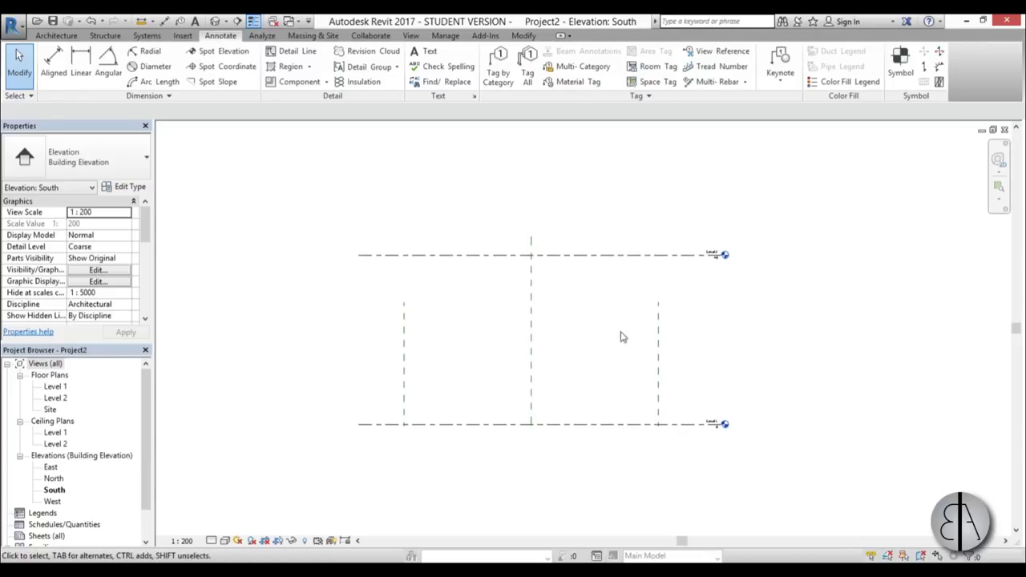
middle_click_drag(633, 347, 644, 352)
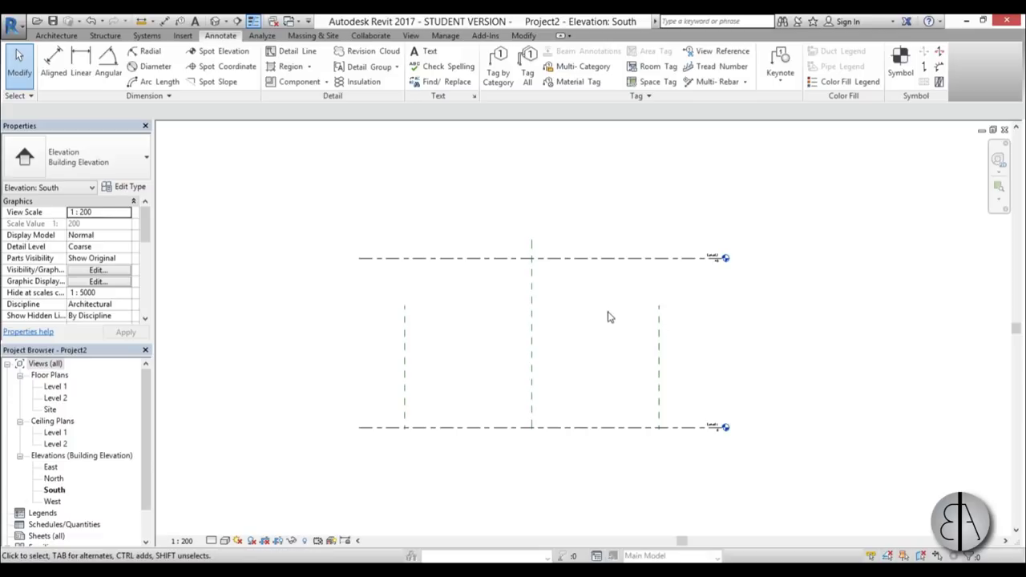
key("r")
key("p")
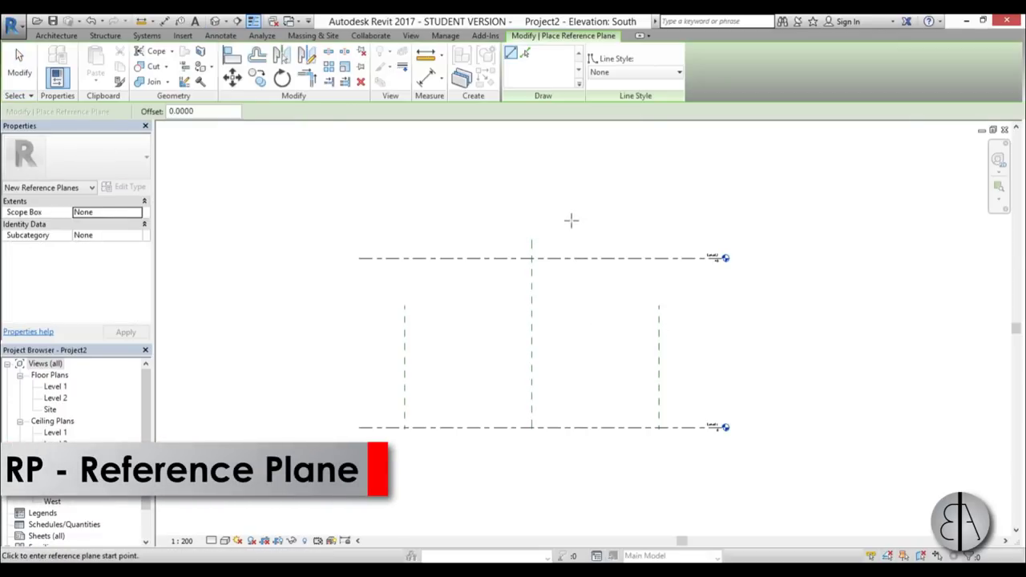
left_click(572, 220)
left_click(572, 465)
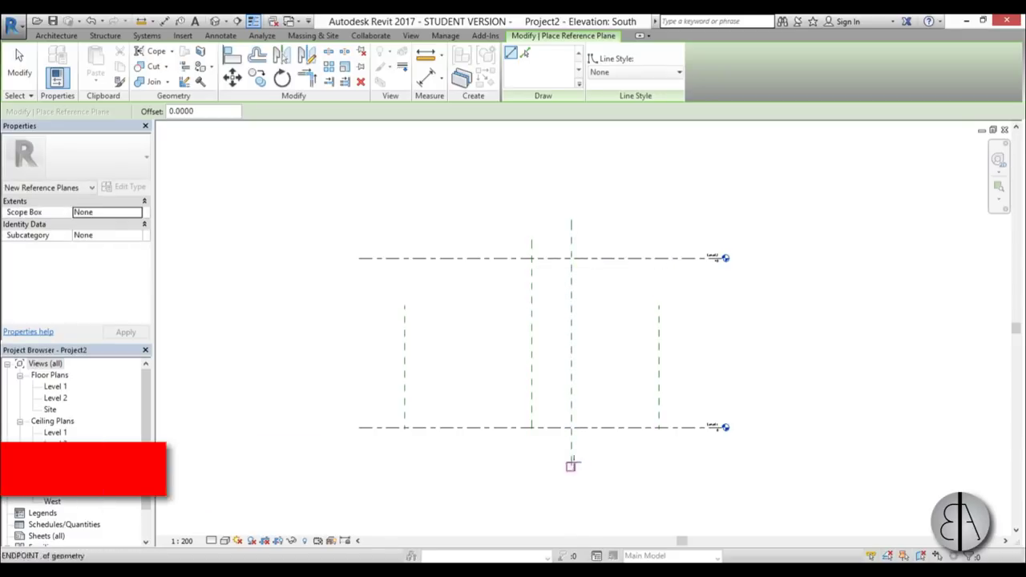
left_click(431, 324)
left_click(767, 324)
key("Escape")
key("Escape")
- Place the horizontal reference plane 26 above Level 1
left_click(709, 325)
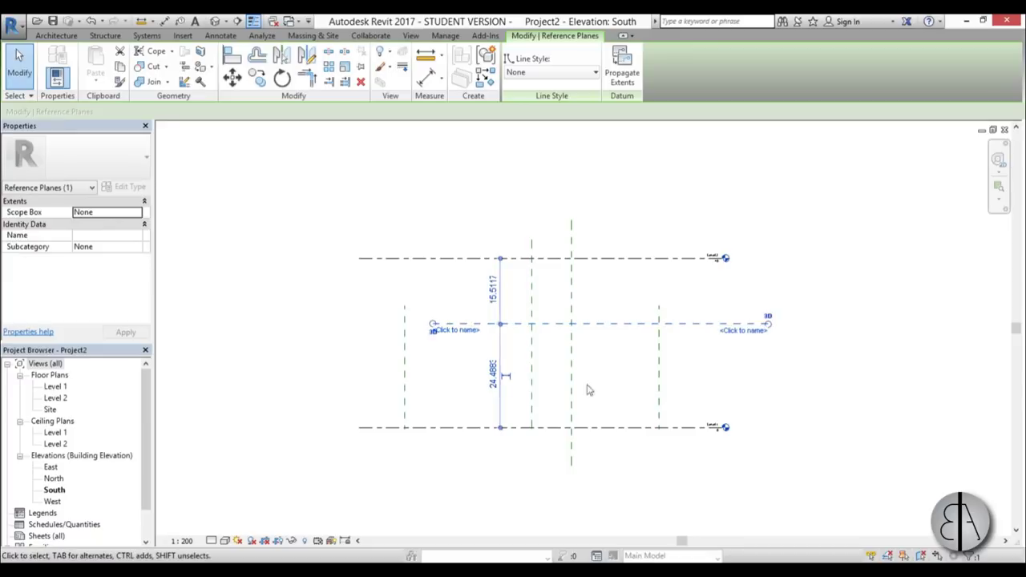
left_click(494, 376)
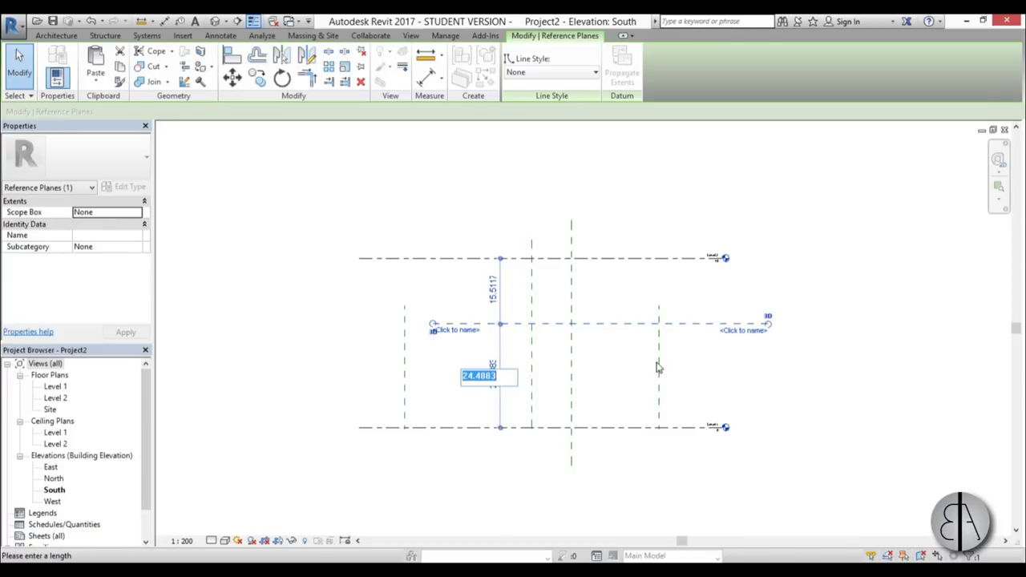
type("26")
key("Return")
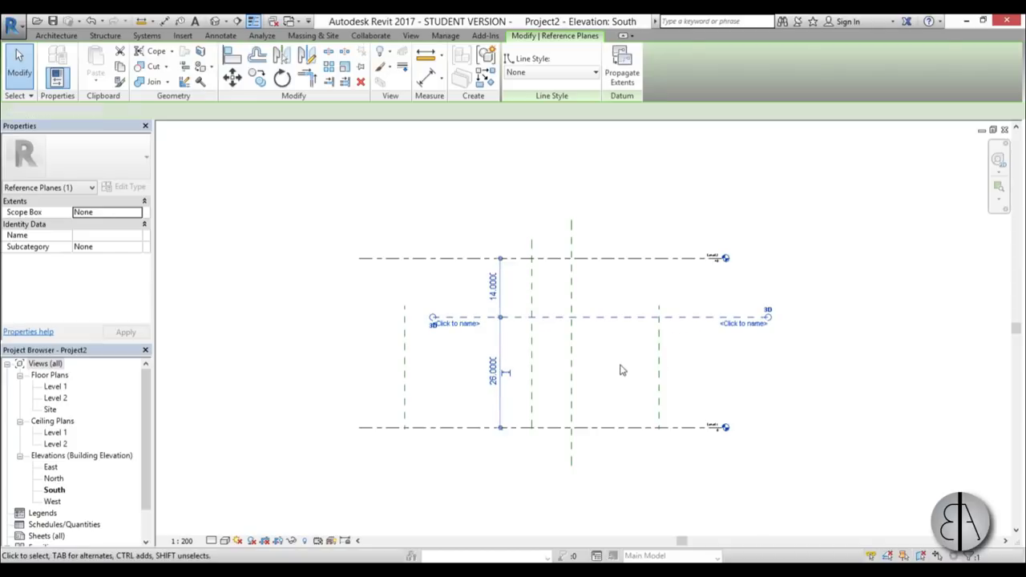
key("Escape")
- Space the new vertical reference plane 21 from the right-hand plane
left_click(571, 382)
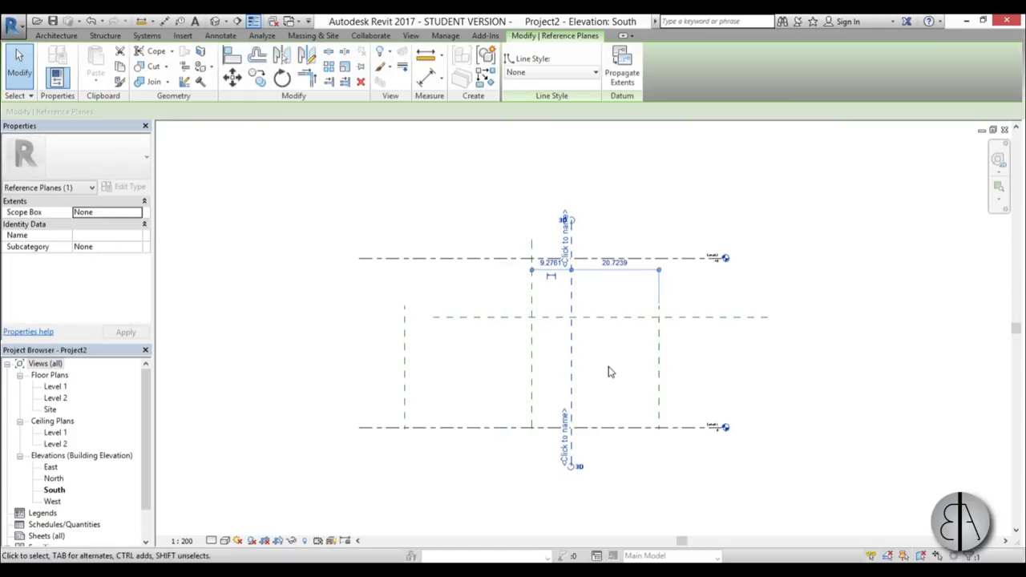
left_click(614, 262)
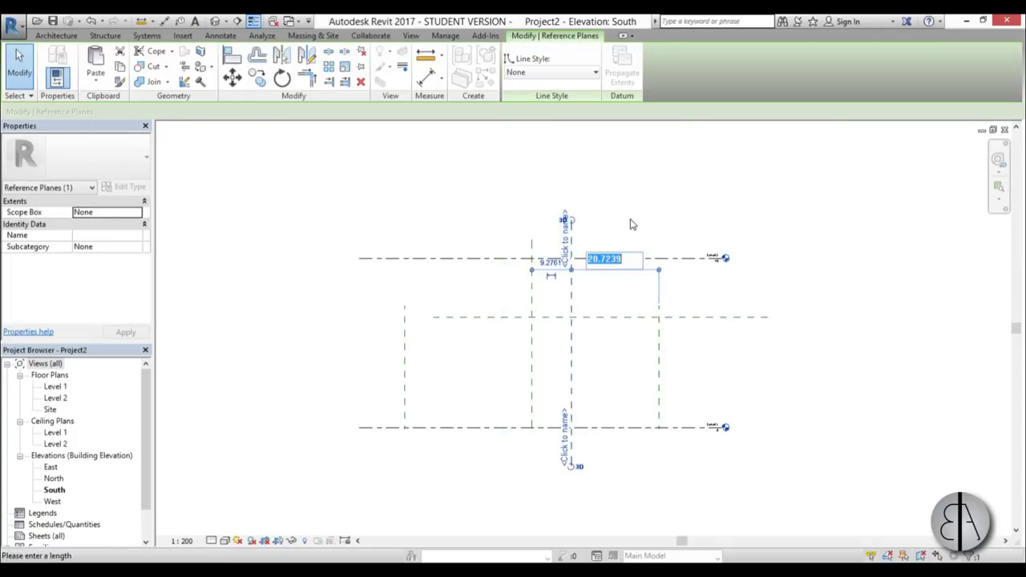
type("23")
key("Return")
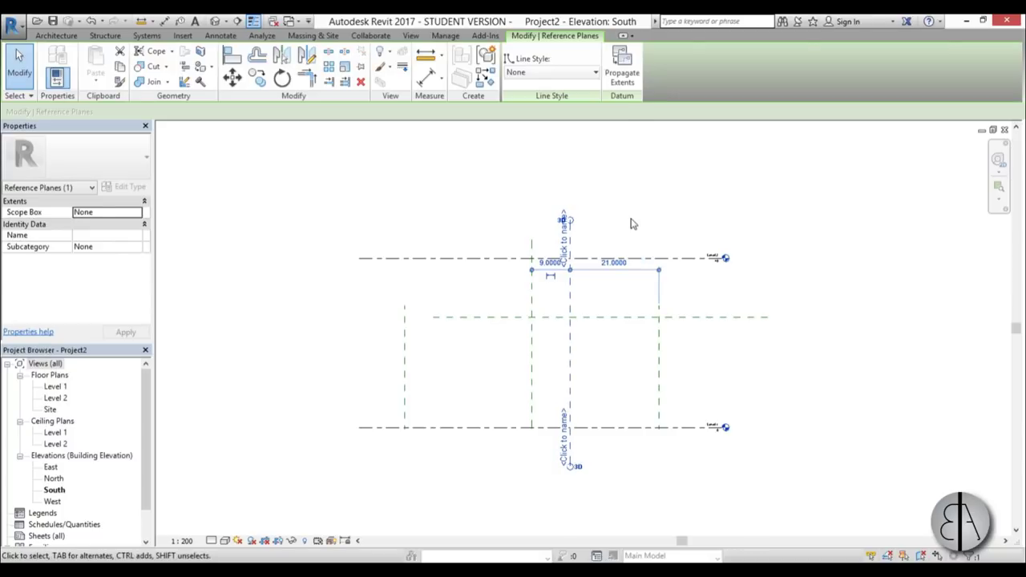
key("Escape")
scroll(578, 329, "up", 2)
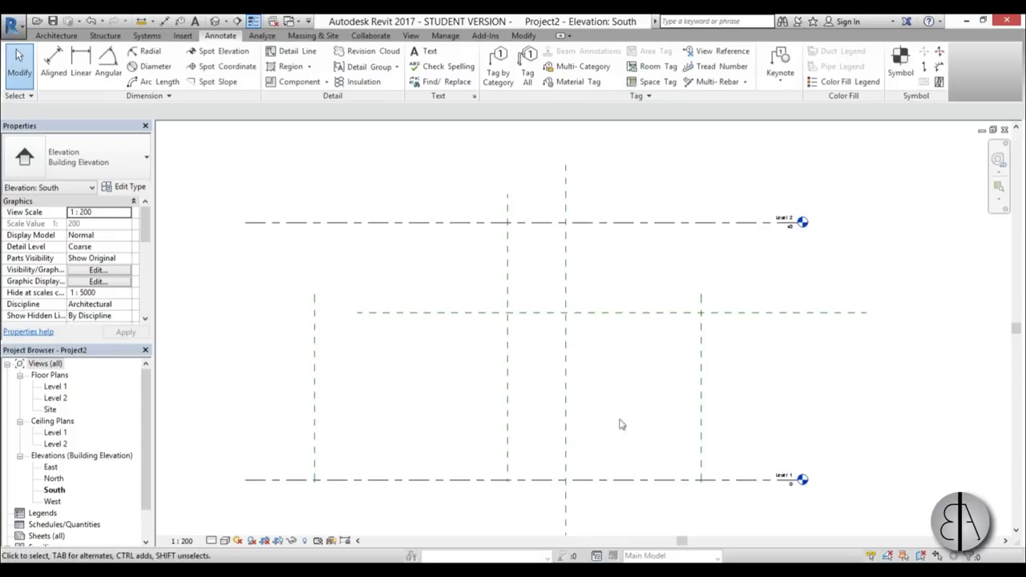
scroll(641, 431, "down", 1)
scroll(622, 408, "up", 1)
middle_click_drag(602, 348, 507, 412)
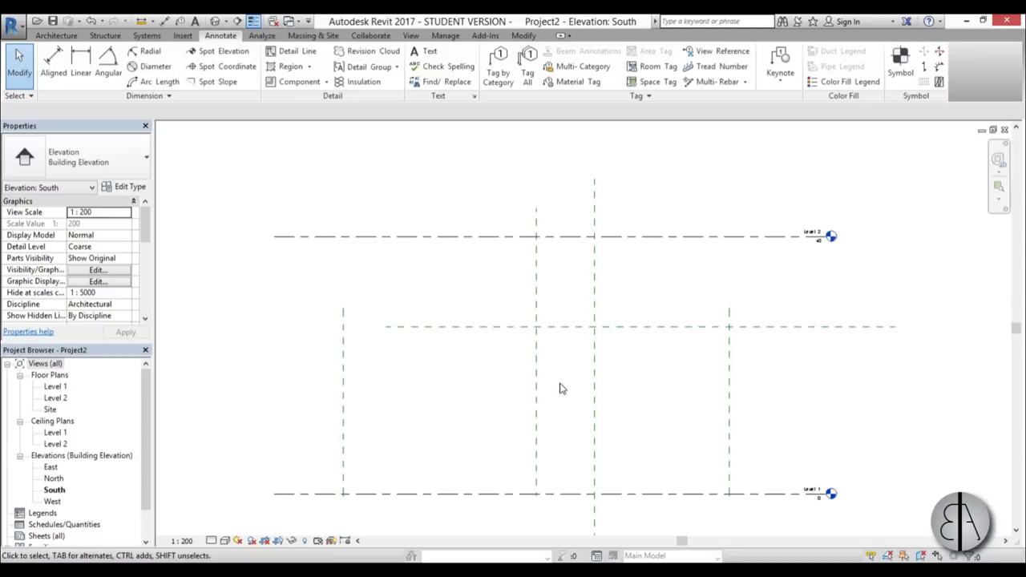
middle_click_drag(561, 389, 562, 382)
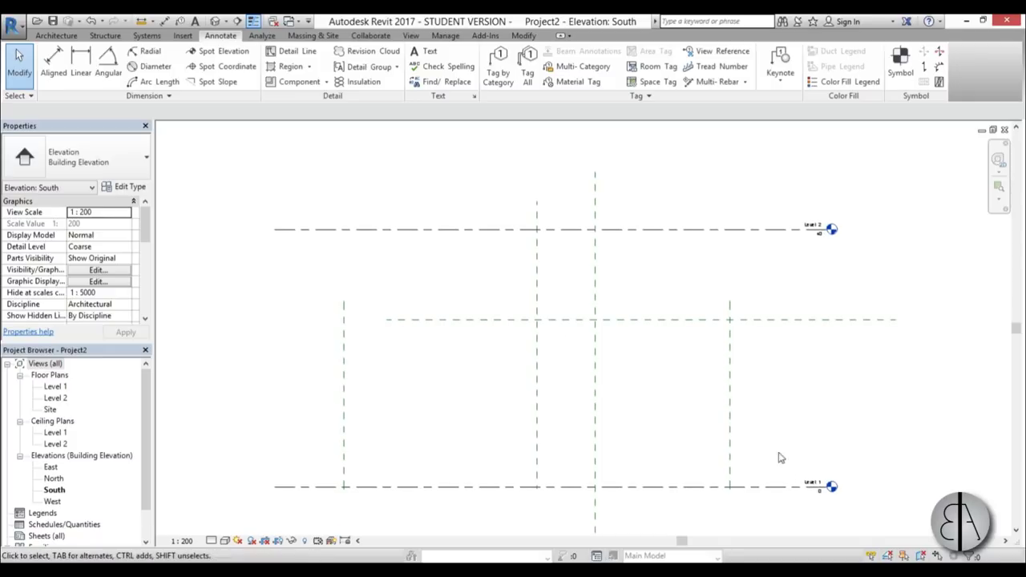
- Create an in-place mass from Massing & Site, keeping the default name Mass 1
left_click(68, 37)
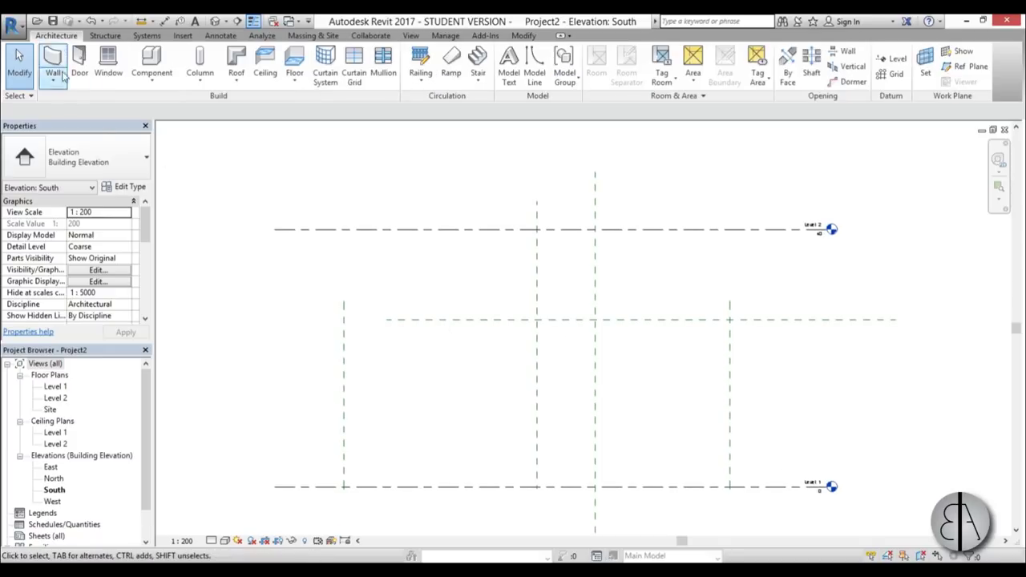
left_click(309, 39)
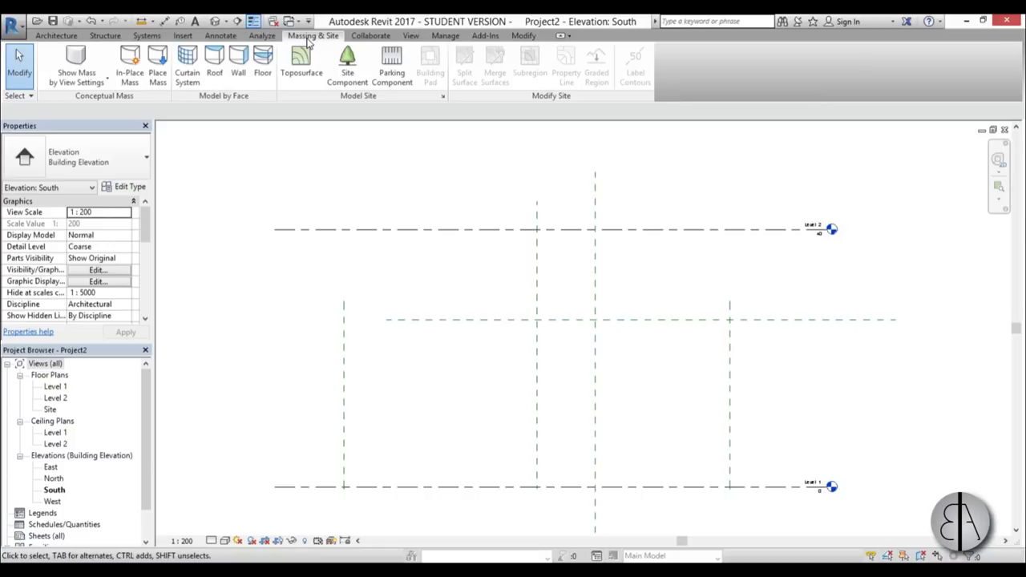
left_click(132, 77)
left_click(590, 342)
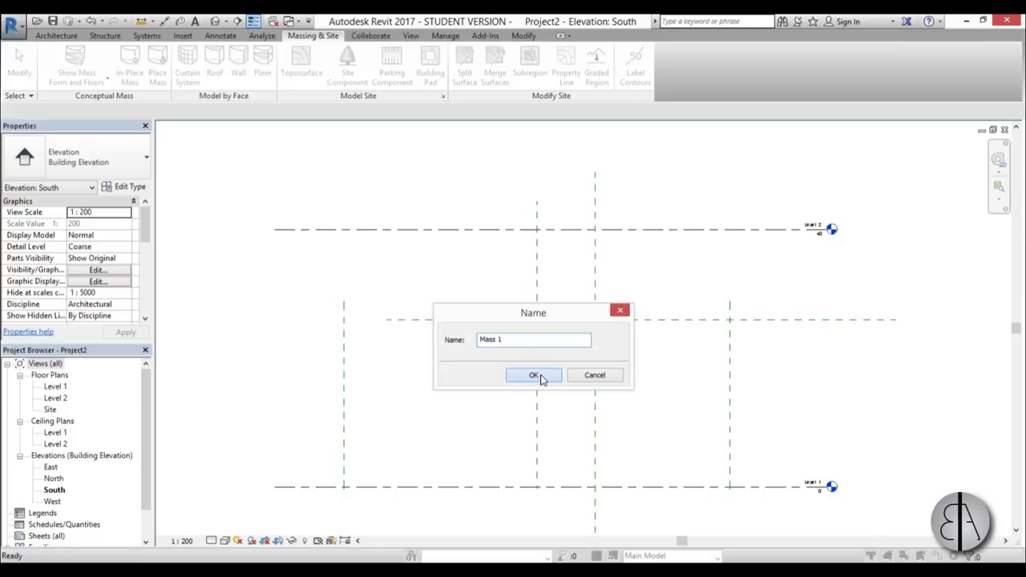
left_click(540, 376)
- From Level 1, set the work plane to the reference plane through the circle's centre, then go to South elevation
scroll(545, 369, "down", 3)
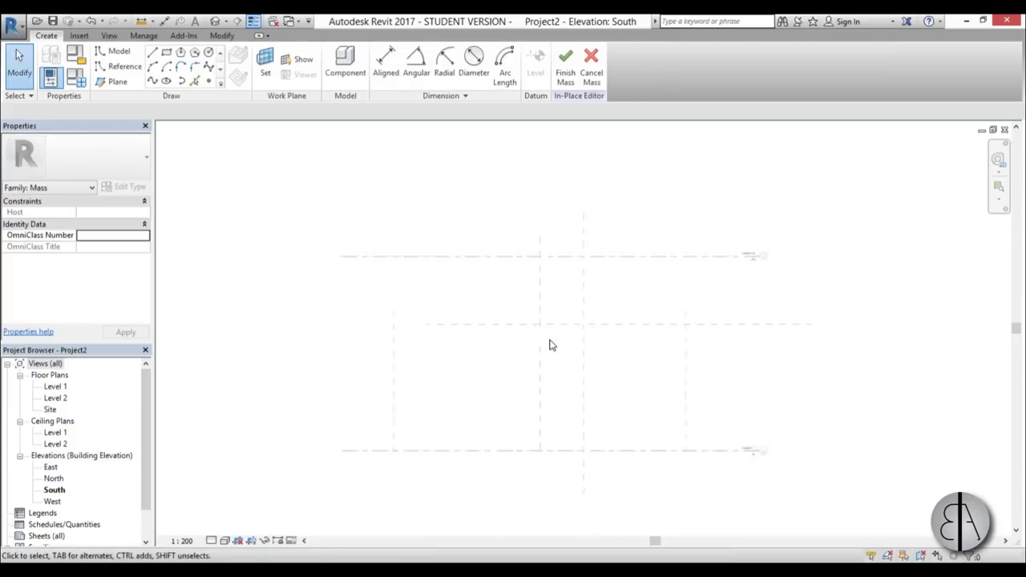
scroll(553, 376, "up", 2)
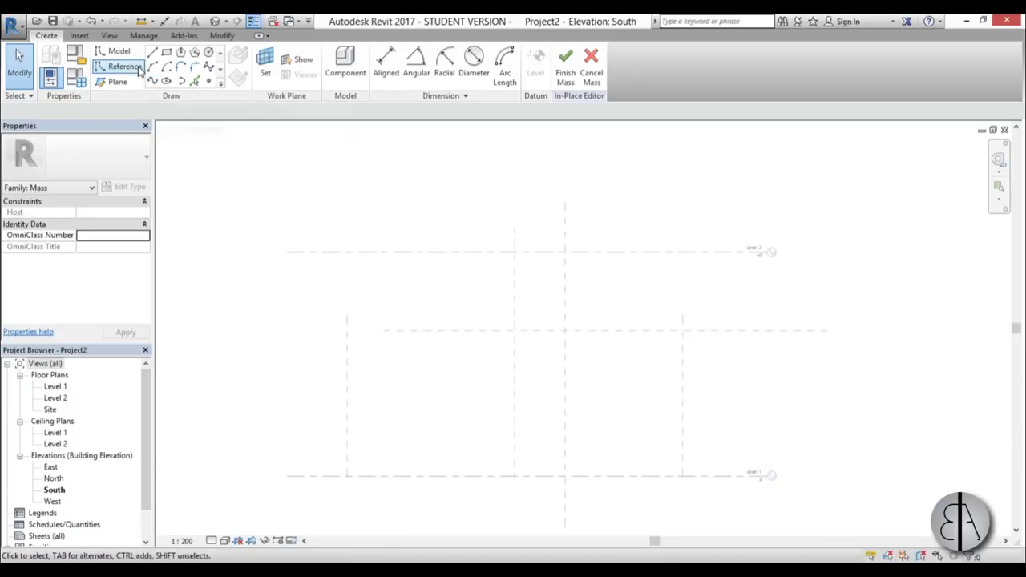
double_click(56, 387)
scroll(500, 339, "up", 2)
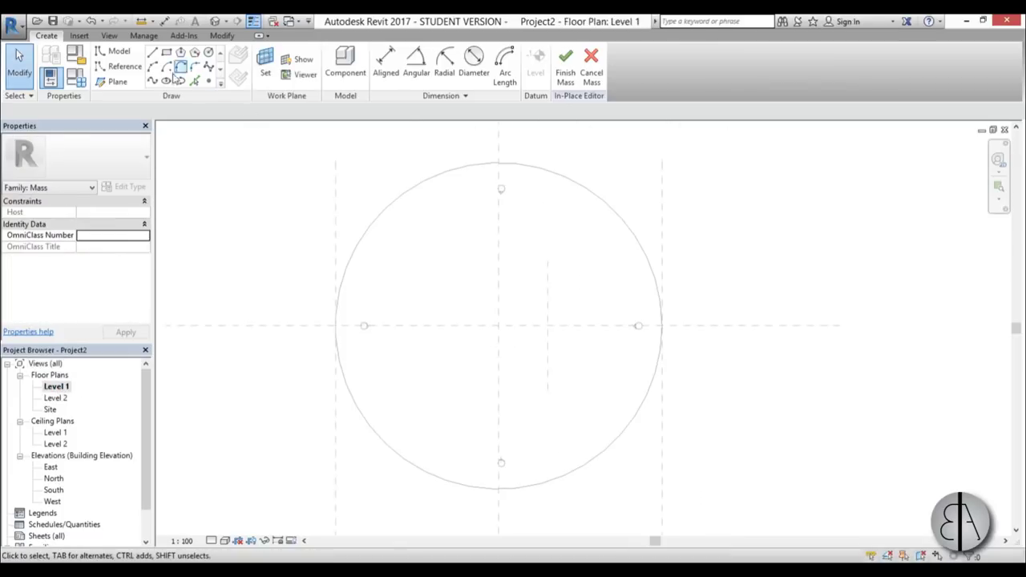
left_click(121, 72)
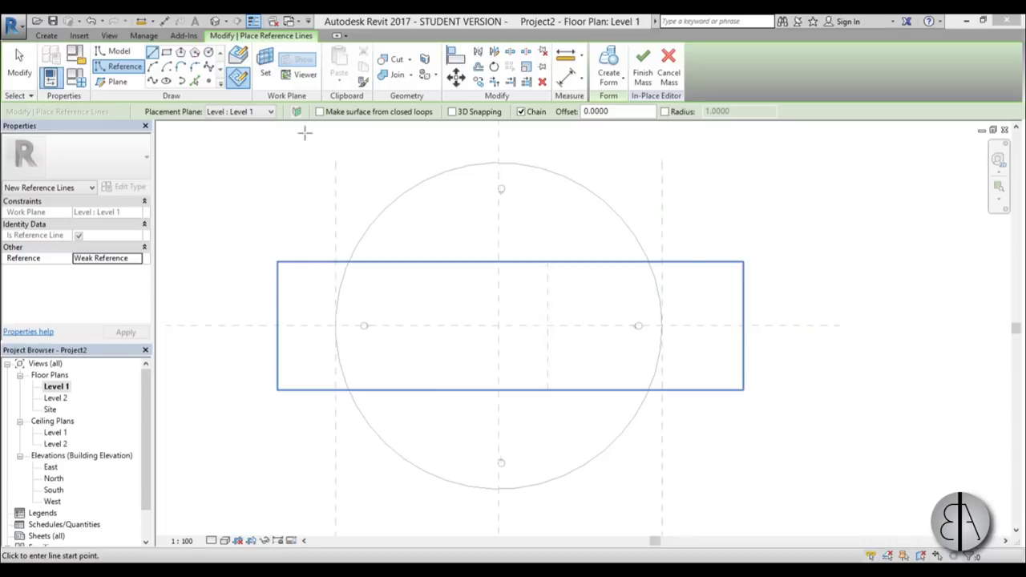
left_click(264, 77)
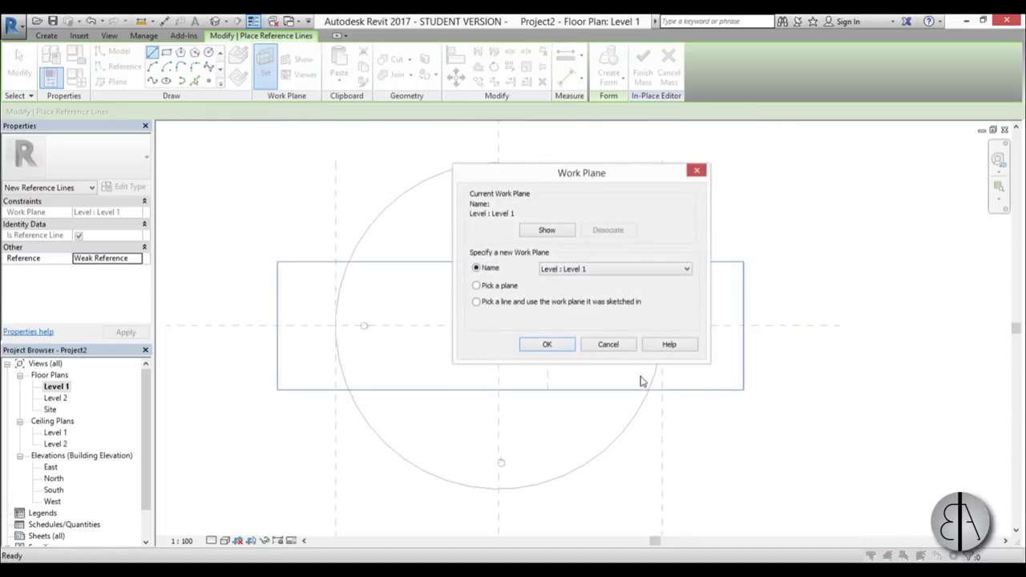
left_click(547, 345)
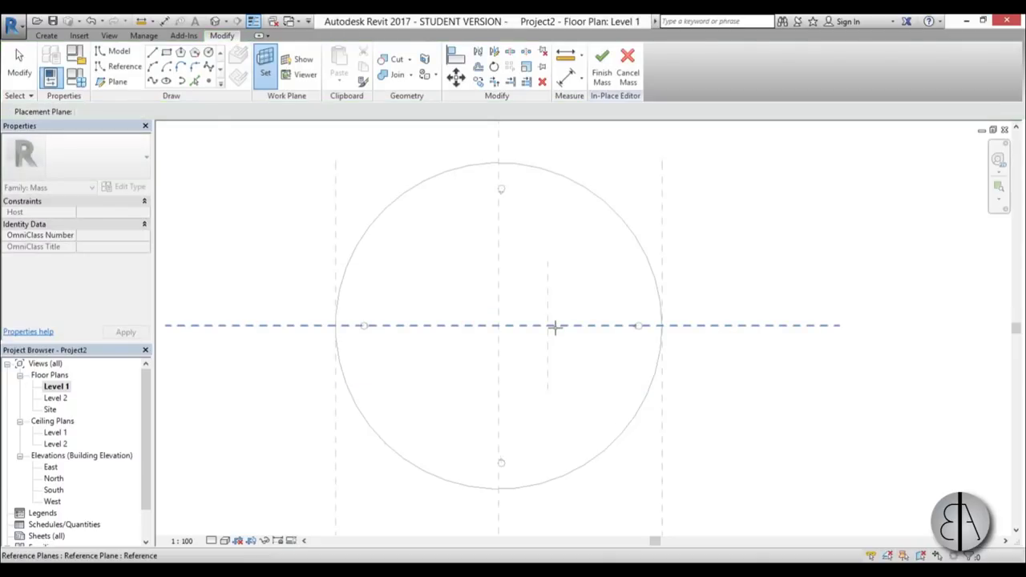
left_click(553, 326)
double_click(652, 221)
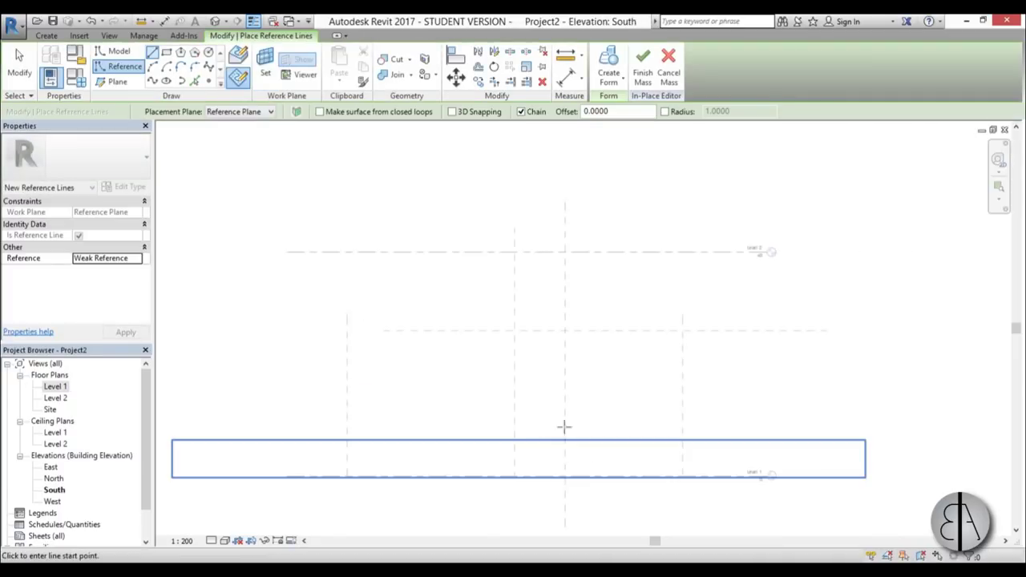
- Draw a spline reference line with points curving from Level 1 up to Level 2
scroll(531, 388, "up", 2)
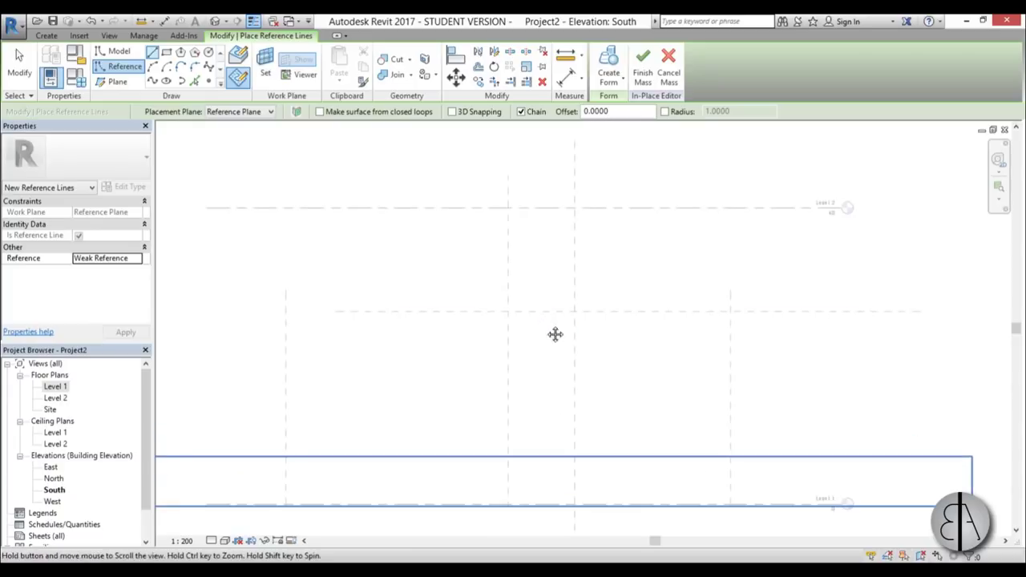
left_click(152, 82)
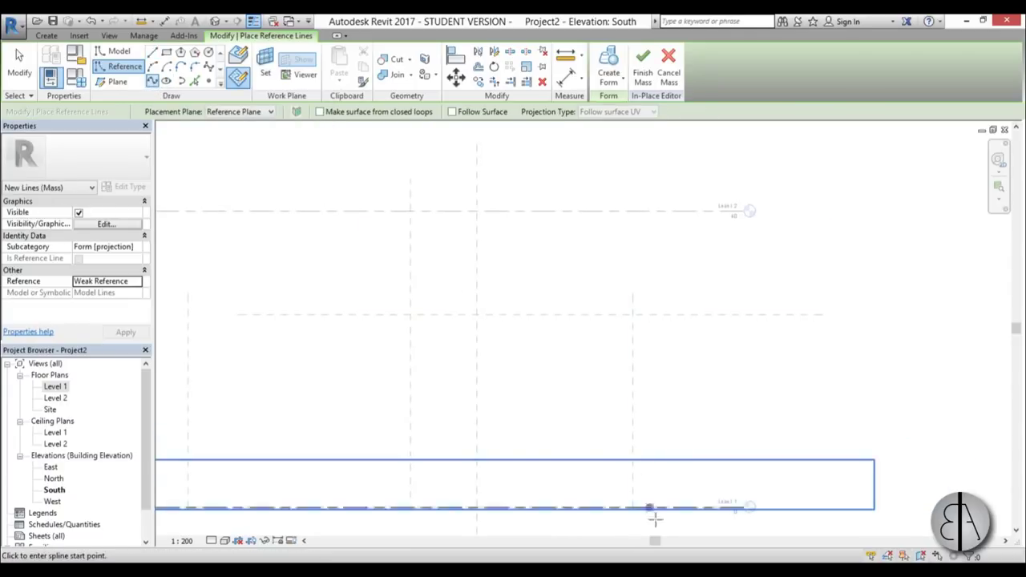
scroll(633, 504, "up", 3)
scroll(619, 481, "down", 2)
scroll(619, 473, "down", 1)
left_click(665, 458)
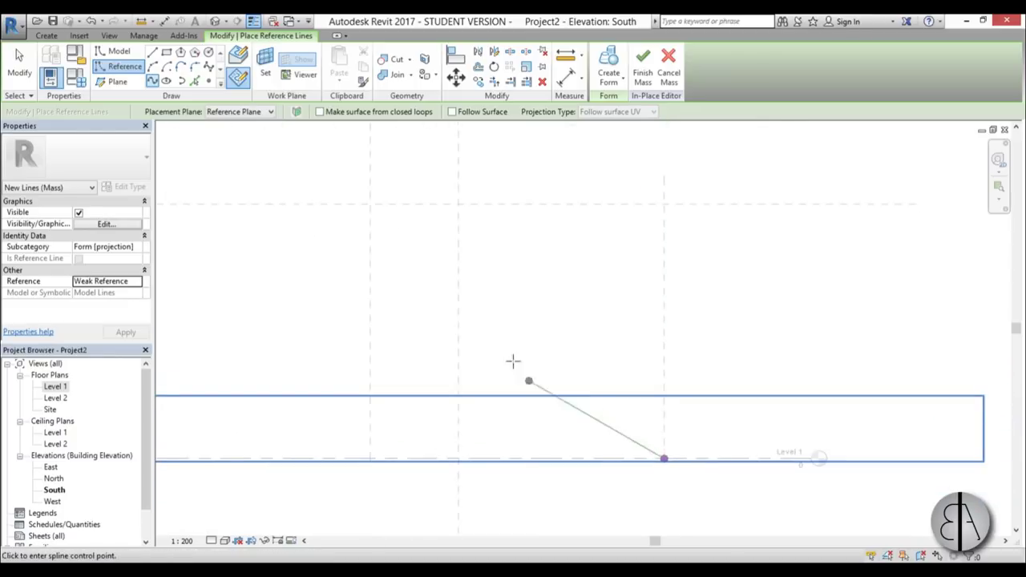
scroll(521, 276, "down", 2)
scroll(529, 282, "up", 2)
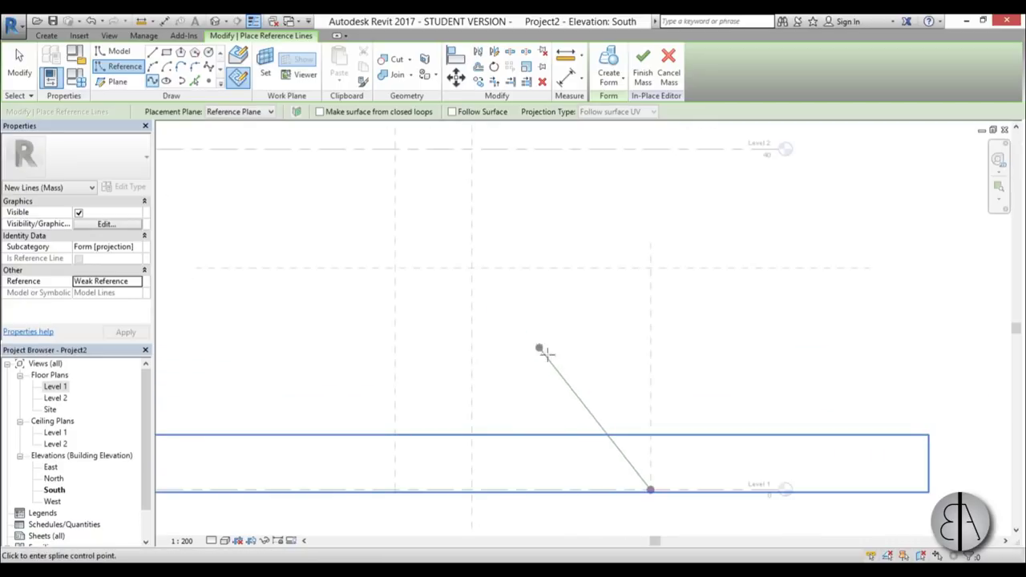
left_click(552, 399)
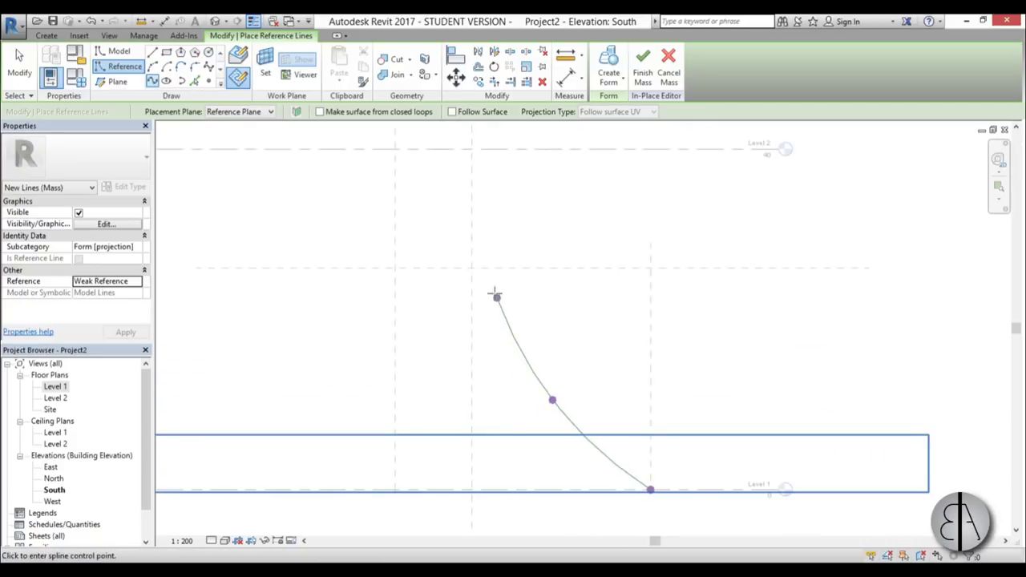
left_click(471, 268)
left_click(482, 223)
left_click(533, 149)
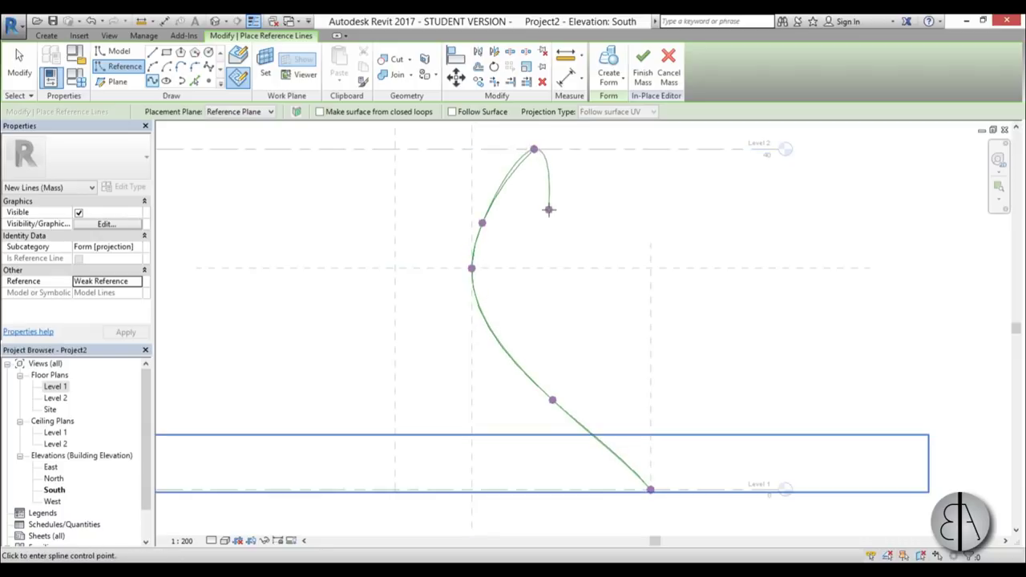
key("Escape")
key("Escape")
- Set the spline rib's top reference point horizontal offset to 15
middle_click_drag(499, 222, 535, 355)
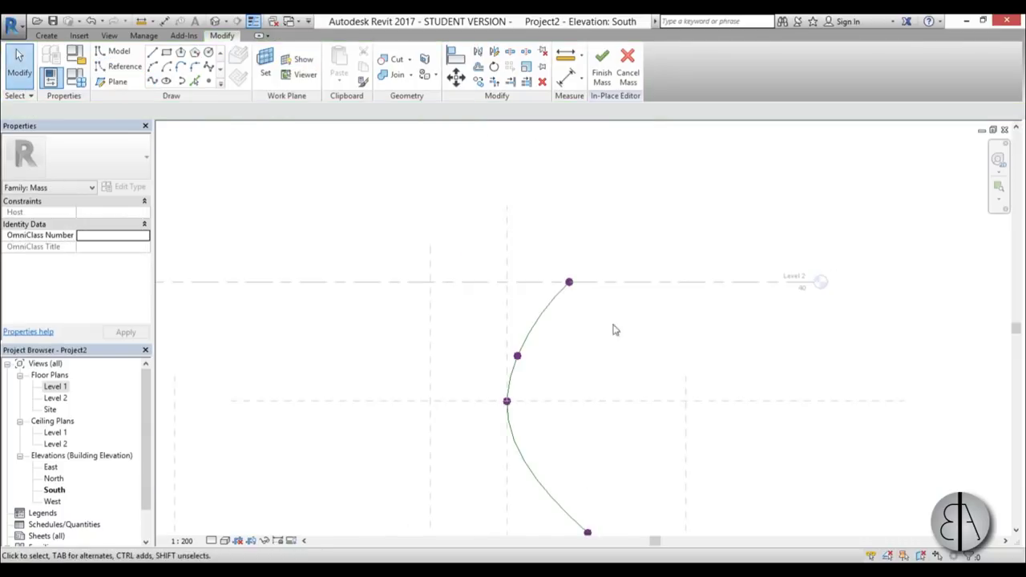
left_click(567, 288)
key("Escape")
left_click(569, 282)
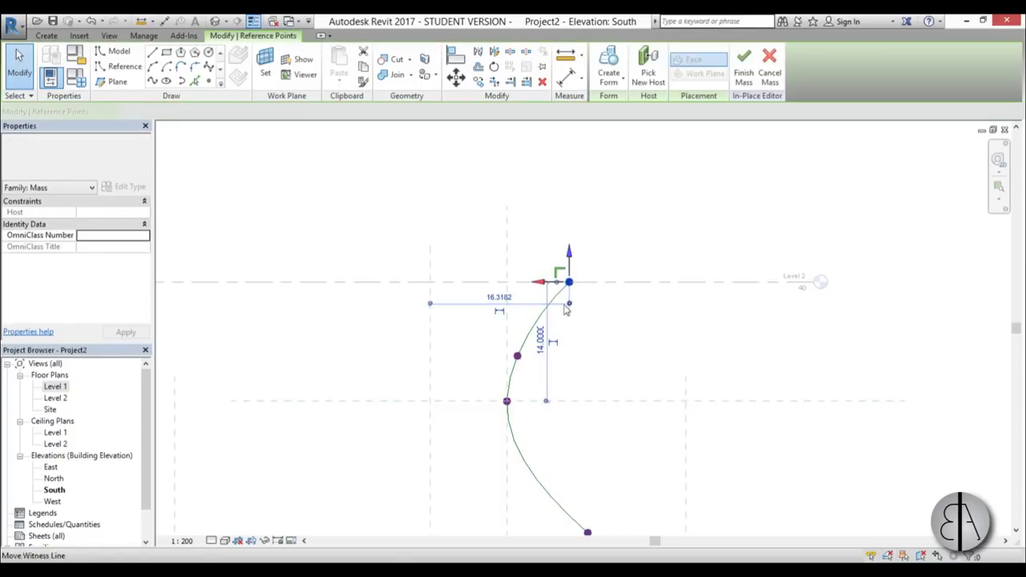
middle_click_drag(562, 309, 580, 317)
scroll(474, 331, "up", 2)
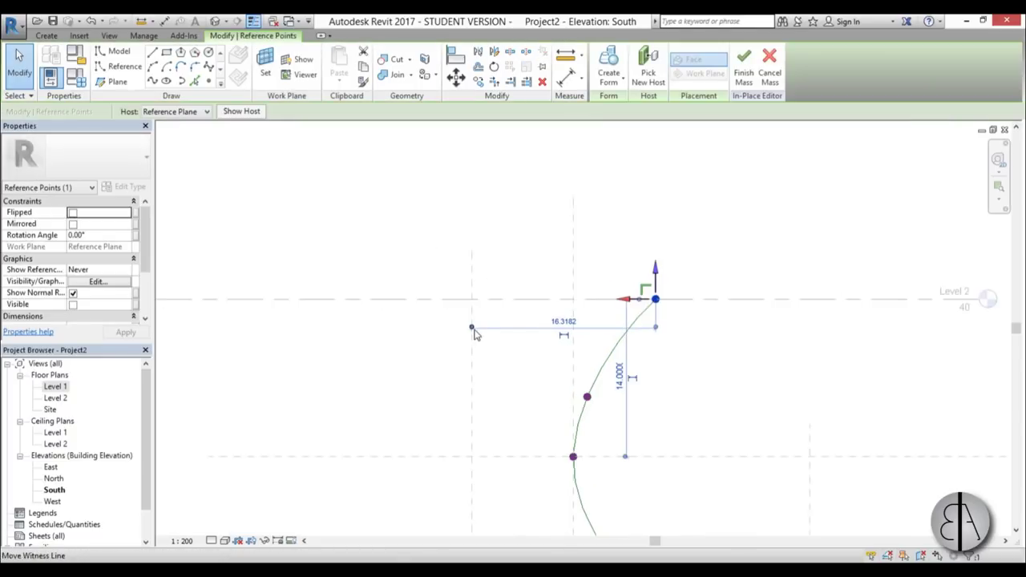
left_click(561, 316)
key("Return")
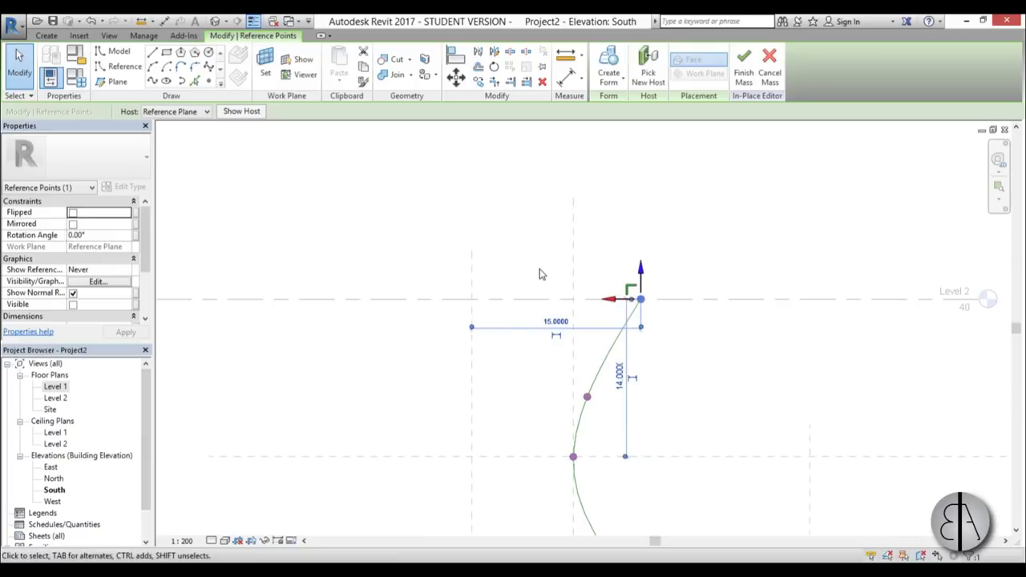
key("Escape")
- Nudge the spline's middle control point up and right, then check the rib's shape
scroll(609, 265, "down", 1)
scroll(633, 241, "up", 1)
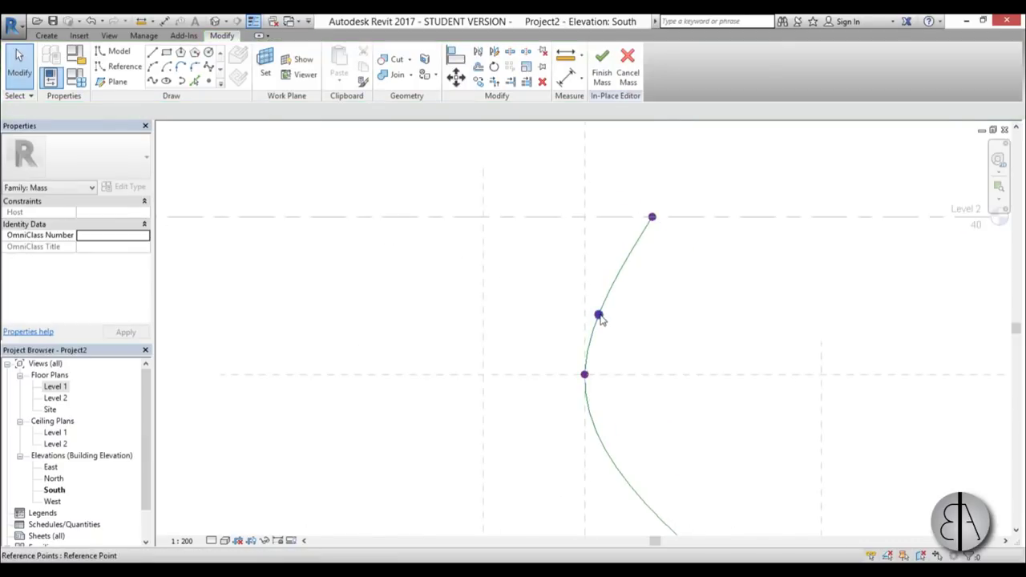
left_click(600, 312)
left_click_drag(603, 307, 607, 299)
key("Escape")
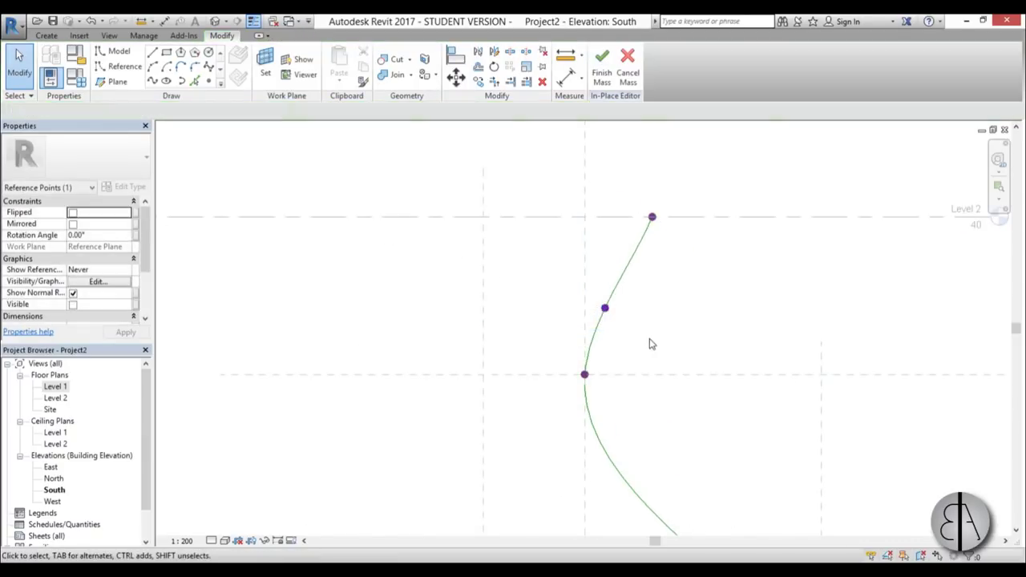
scroll(596, 304, "down", 1)
middle_click_drag(596, 304, 576, 285)
left_click(597, 420)
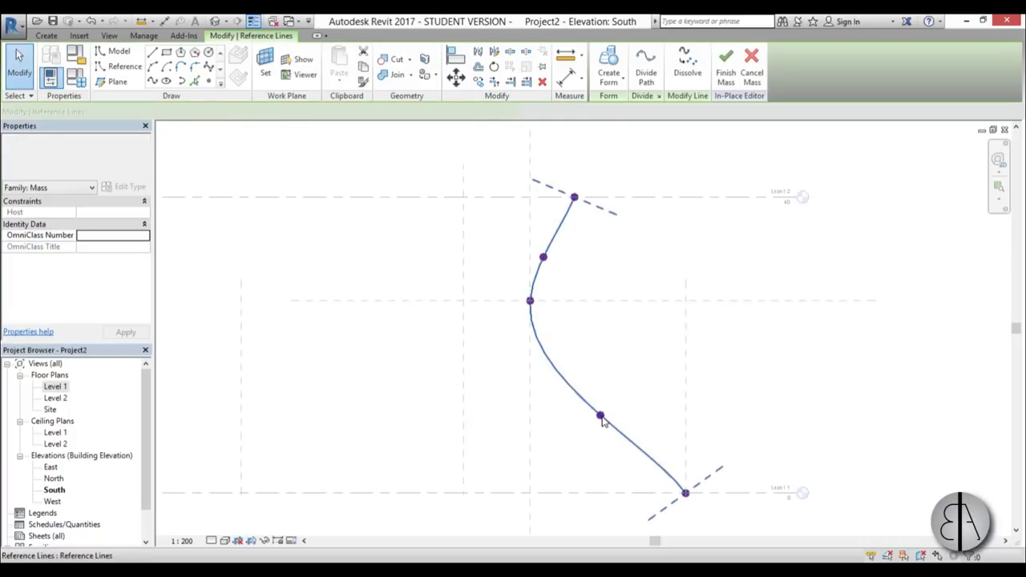
key("Escape")
- Move the spline's lower control point left to 17.0650
left_click(601, 414)
left_click_drag(573, 421, 562, 419)
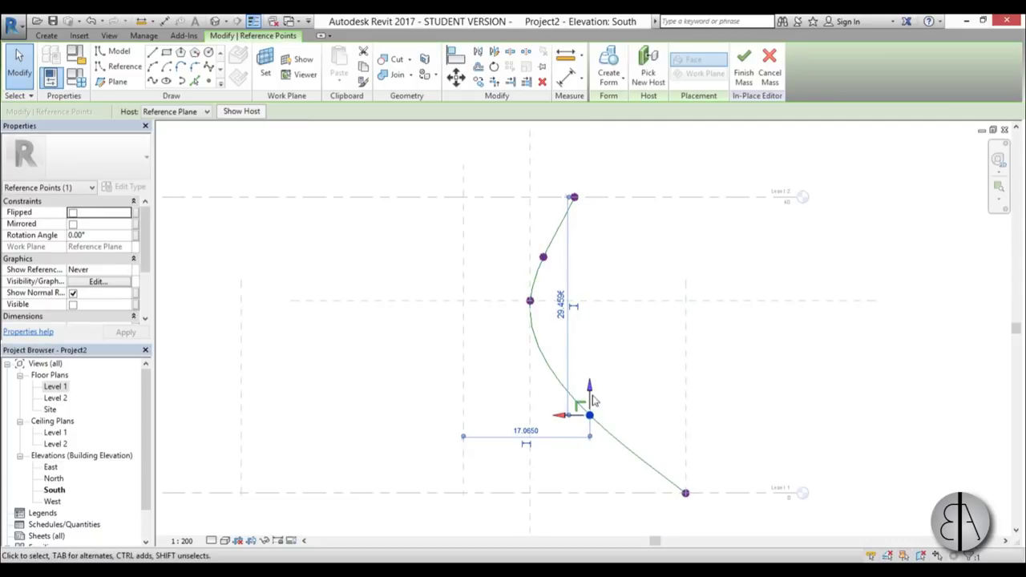
scroll(606, 262, "up", 3)
scroll(606, 263, "up", 2)
scroll(633, 261, "down", 5)
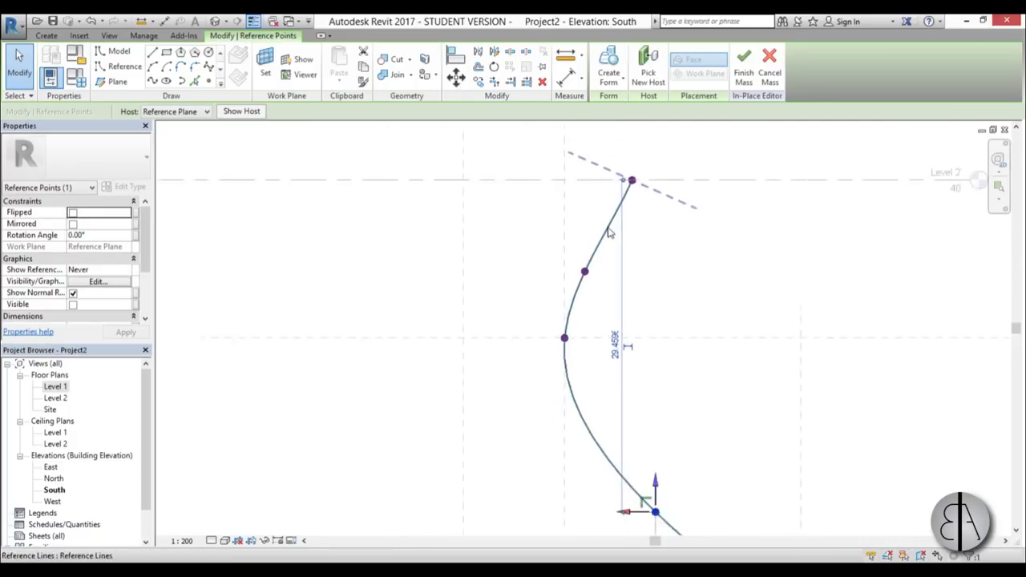
left_click(605, 326)
scroll(624, 335, "up", 1, "ctrl")
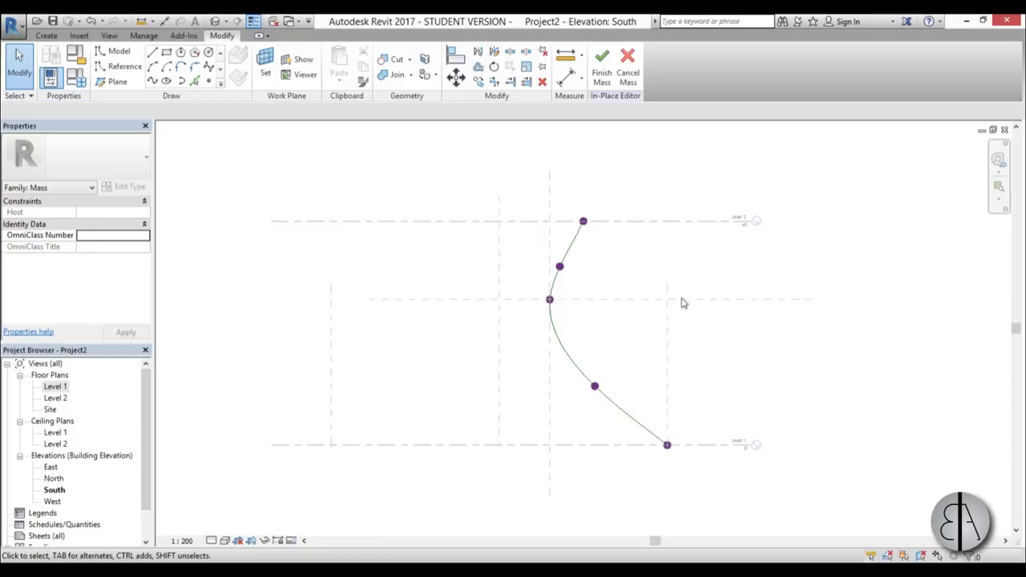
- Switch to the default 3D view, orbit around the spline rib, and begin setting a work plane
left_click(238, 26)
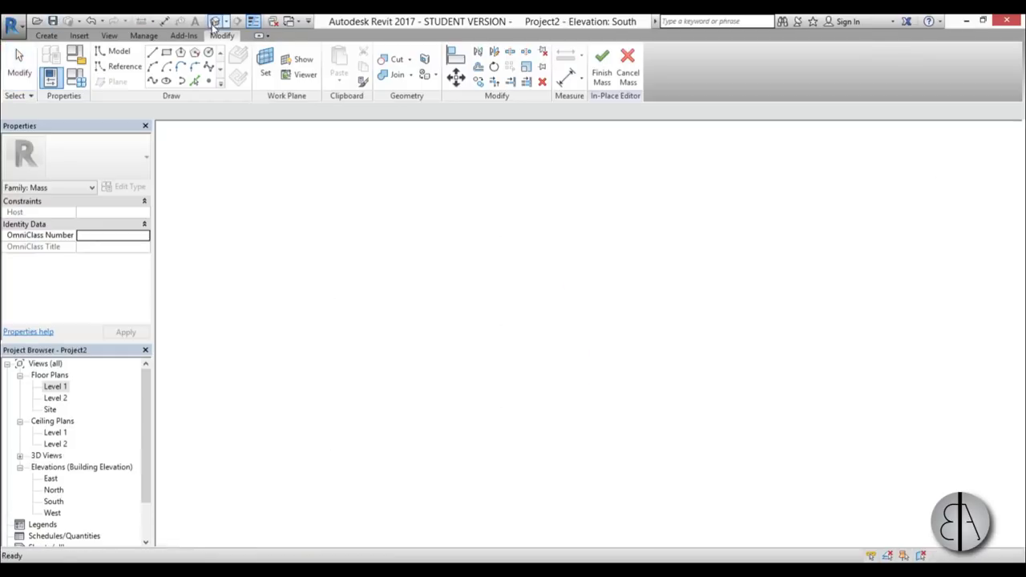
middle_click_drag(566, 357, 597, 381, "shift")
left_click(597, 380)
middle_click_drag(638, 332, 602, 351, "shift")
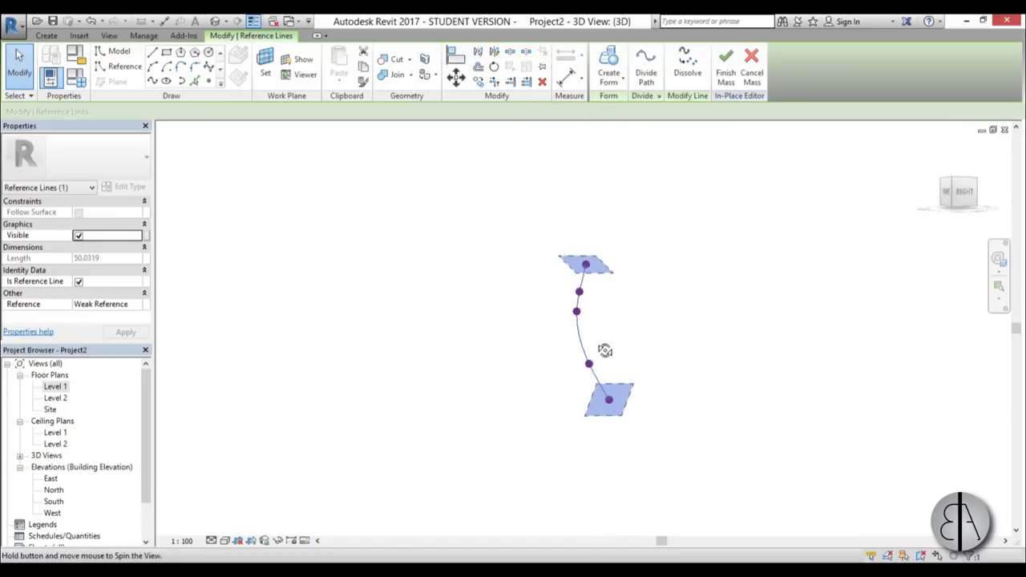
scroll(606, 371, "up", 3)
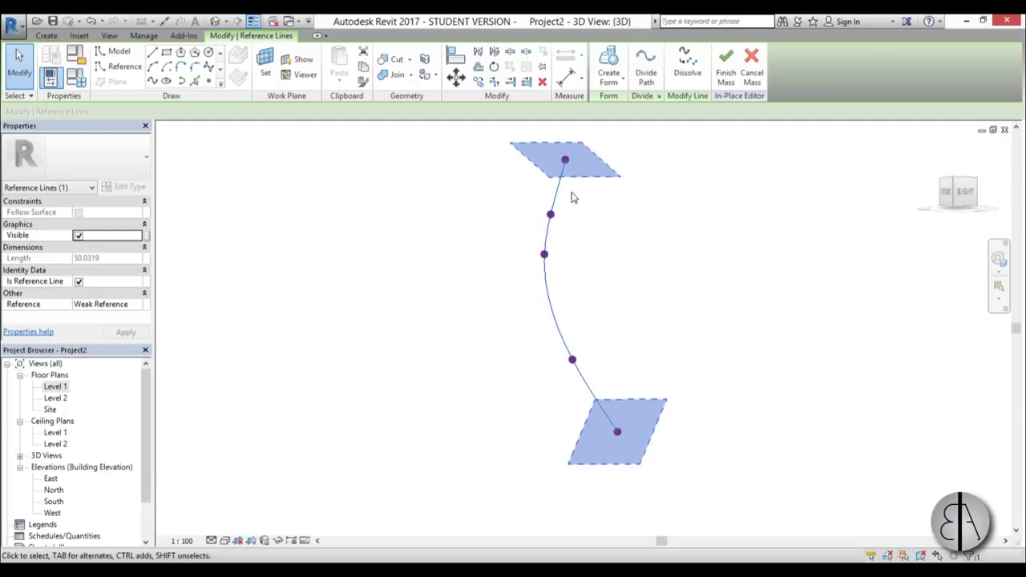
left_click(265, 72)
- Set the work plane at the spline's end point and choose Model Line with inscribed polygon
scroll(613, 439, "up", 3)
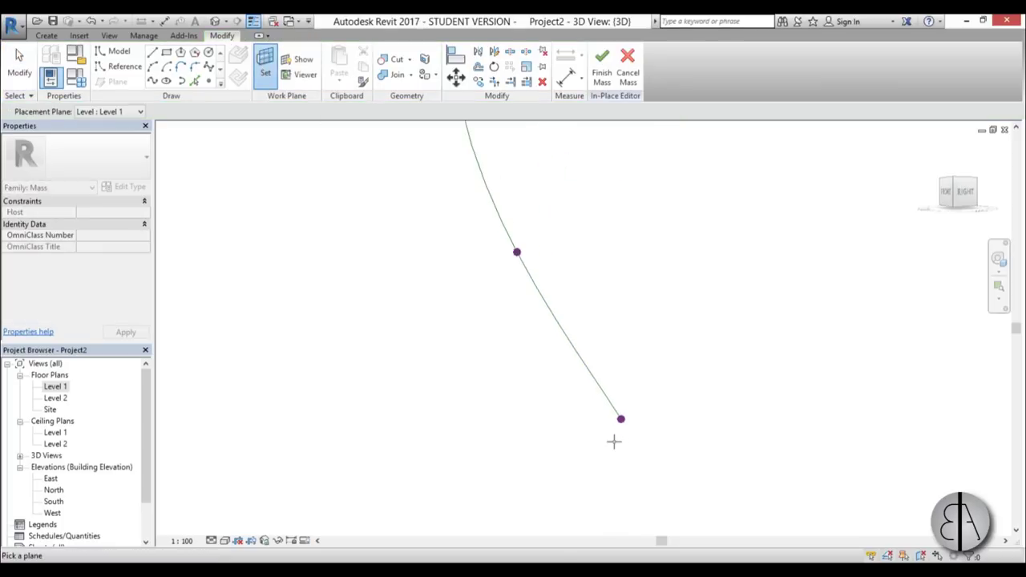
left_click(621, 419)
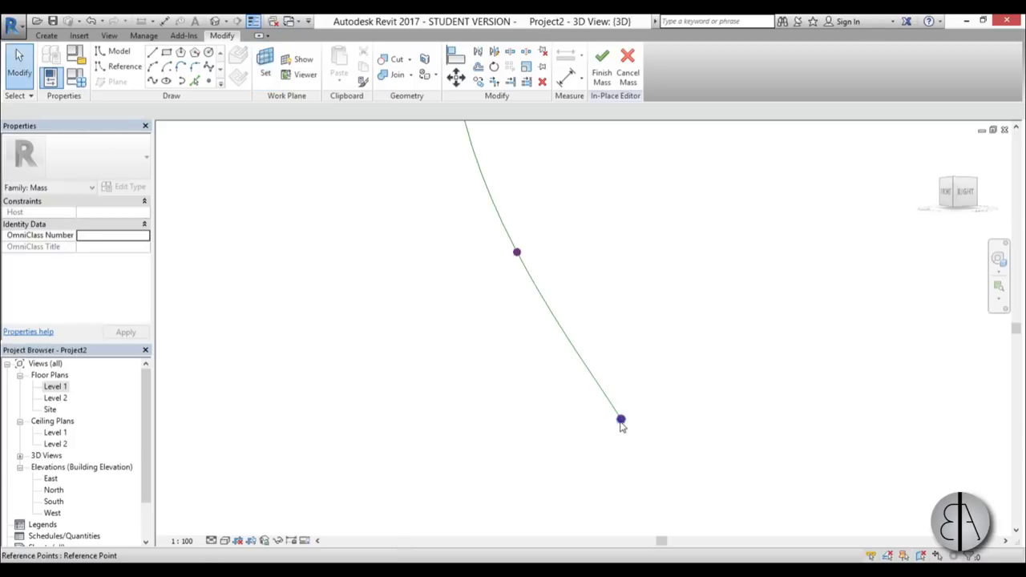
middle_click_drag(396, 290, 383, 263)
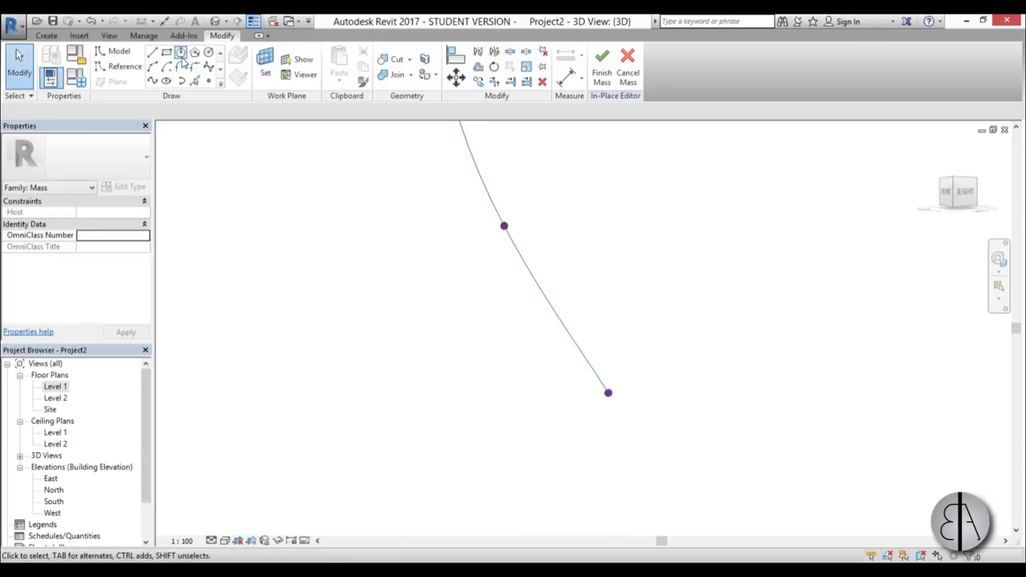
left_click(112, 51)
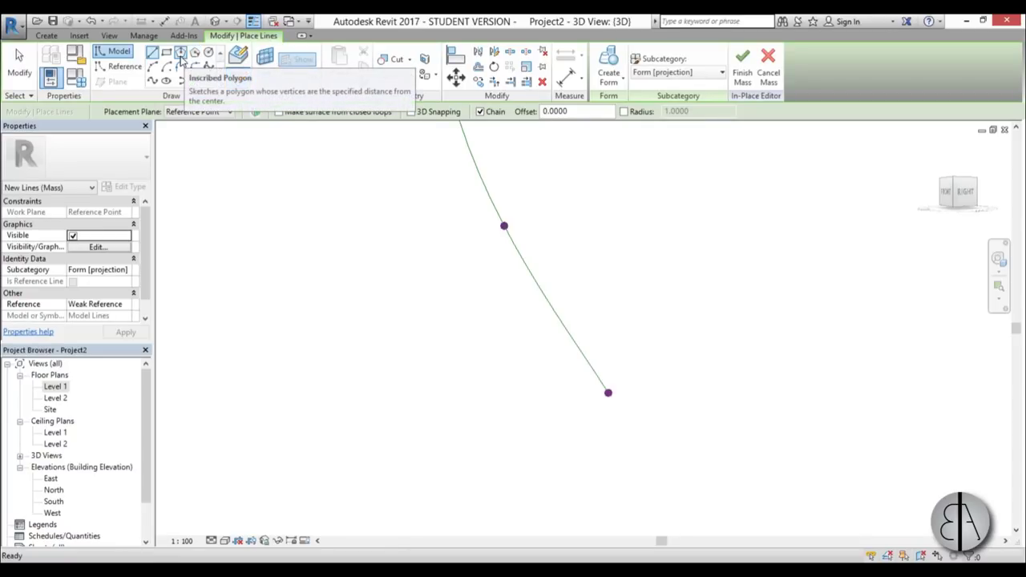
left_click(182, 53)
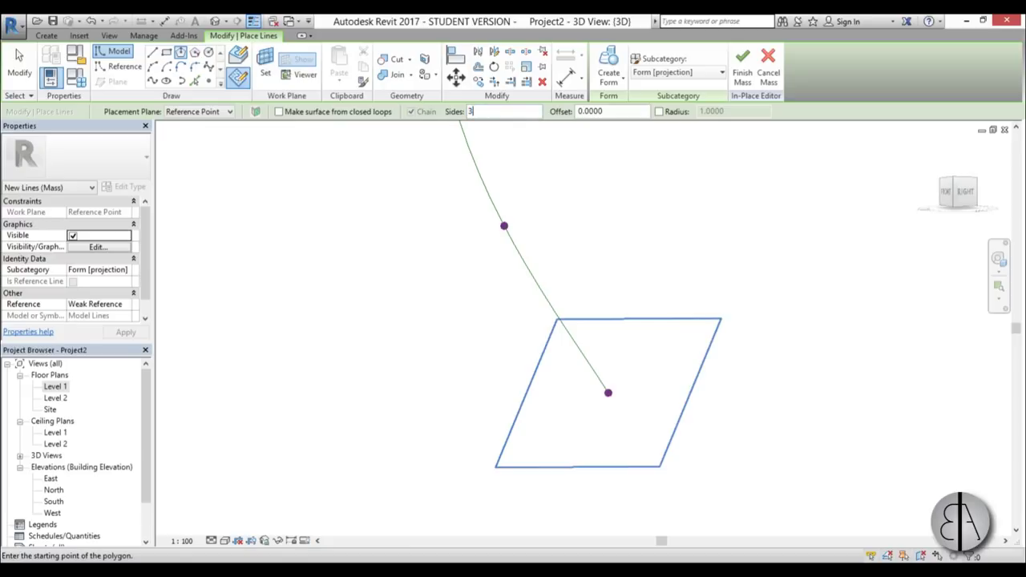
- Try centring a polygon on the end reference point, then cancel the preview
scroll(609, 394, "up", 5)
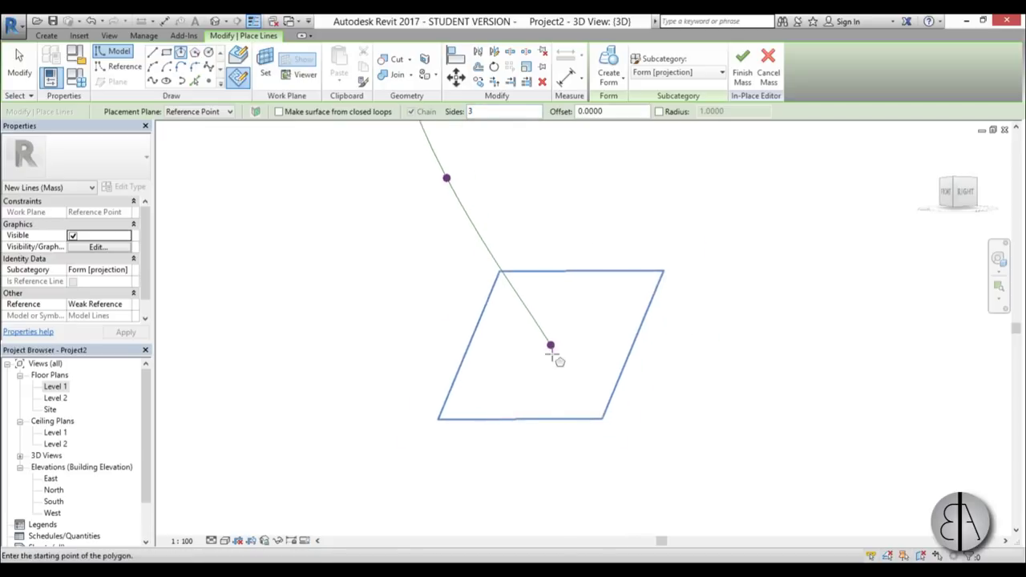
left_click(549, 335)
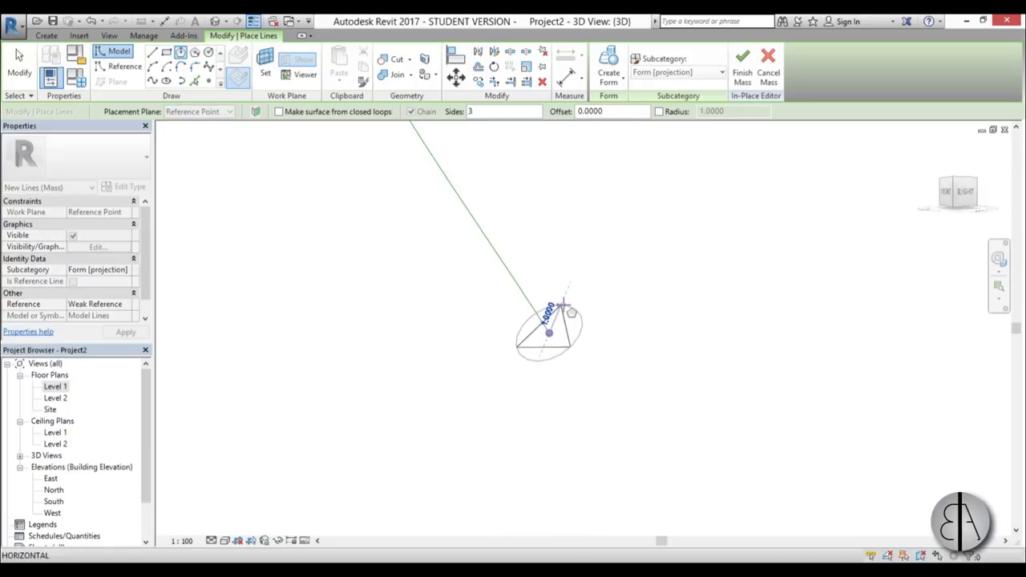
scroll(563, 302, "up", 3)
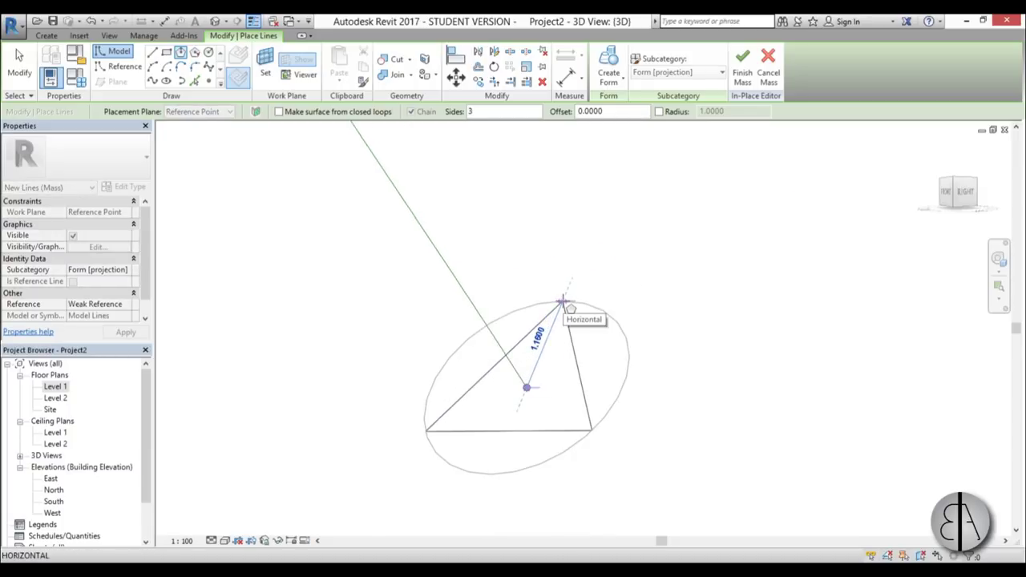
scroll(529, 373, "up", 4)
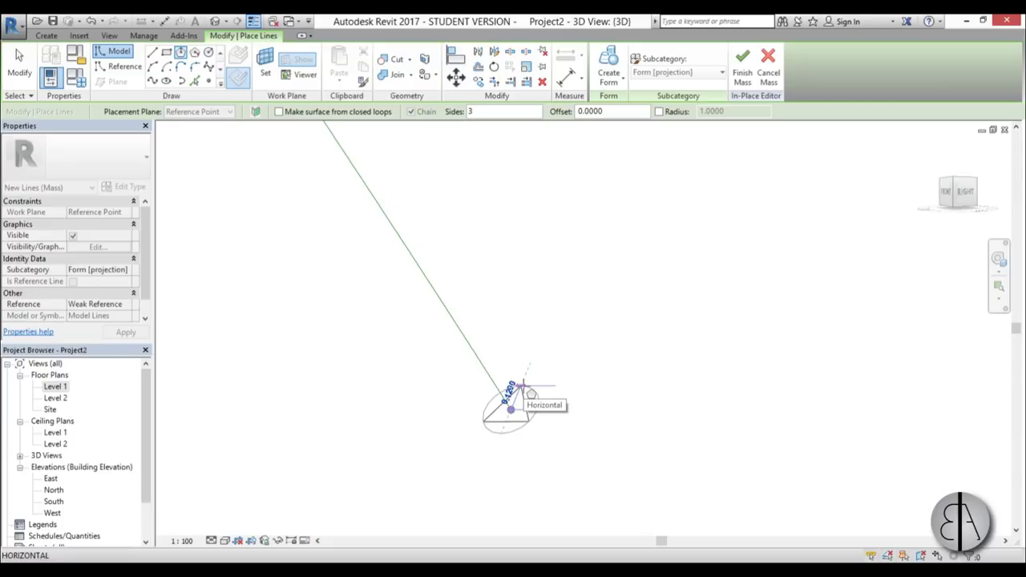
key("Escape")
scroll(550, 360, "down", 6)
scroll(507, 344, "up", 4)
scroll(465, 345, "down", 5)
scroll(463, 347, "up", 3)
- Set the work plane on a different reference point along the spline rib
left_click(264, 70)
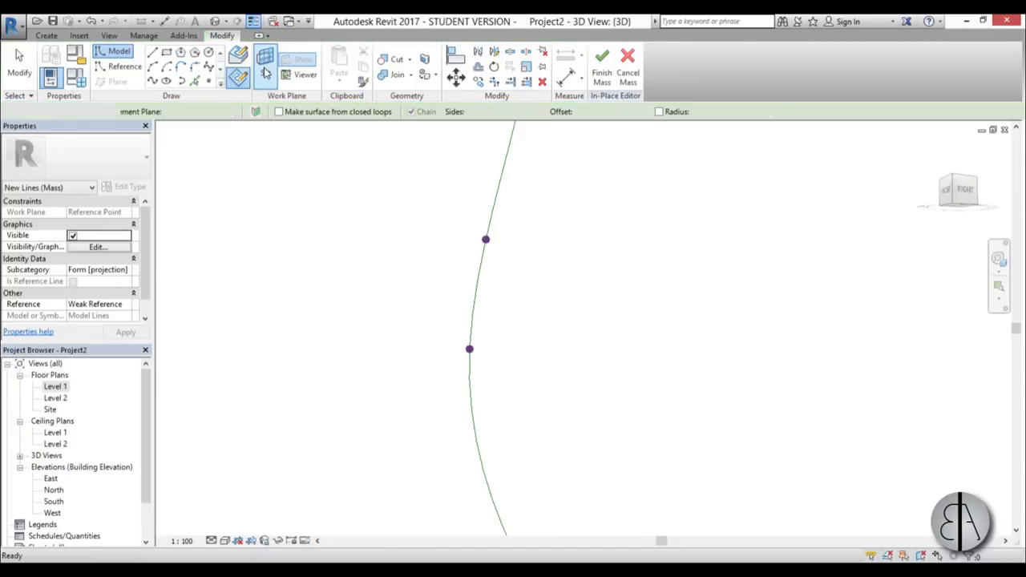
left_click(470, 348)
scroll(518, 362, "down", 3)
middle_click_drag(518, 361, 507, 448, "shift")
scroll(533, 257, "up", 5)
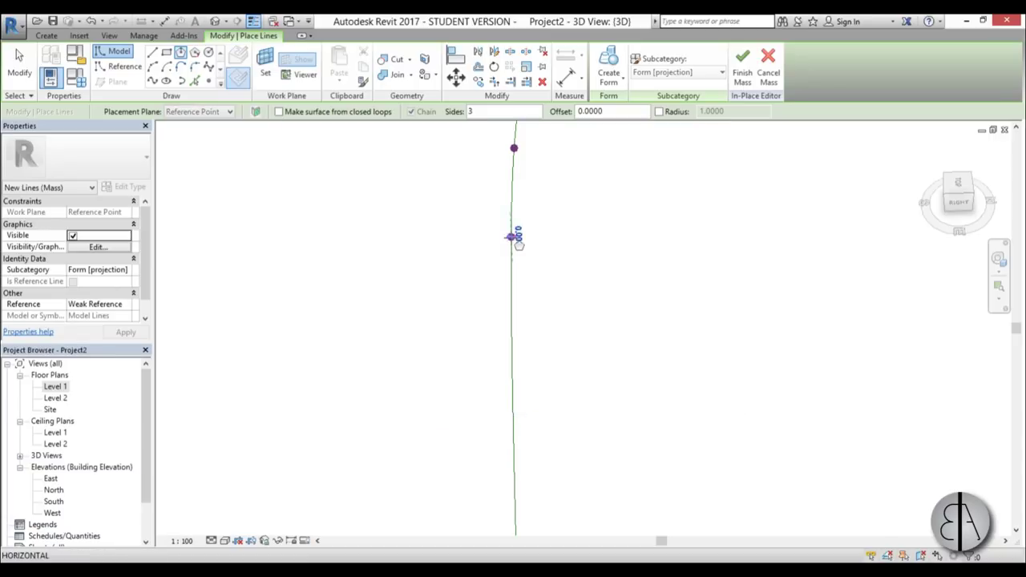
- Draw a 3-sided inscribed polygon centred on that reference point
left_click(511, 237)
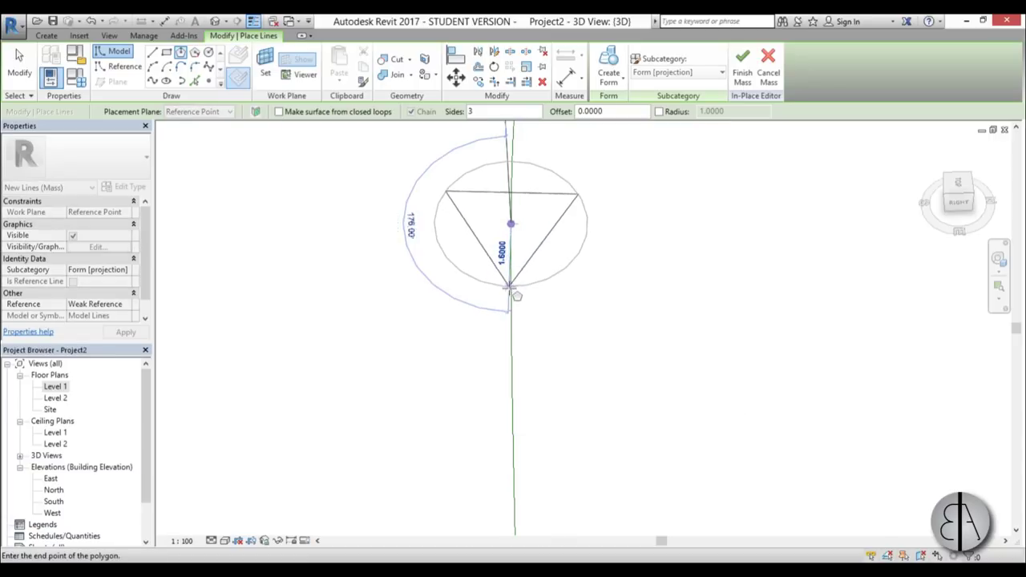
middle_click_drag(513, 290, 534, 286, "shift")
scroll(534, 286, "up", 3)
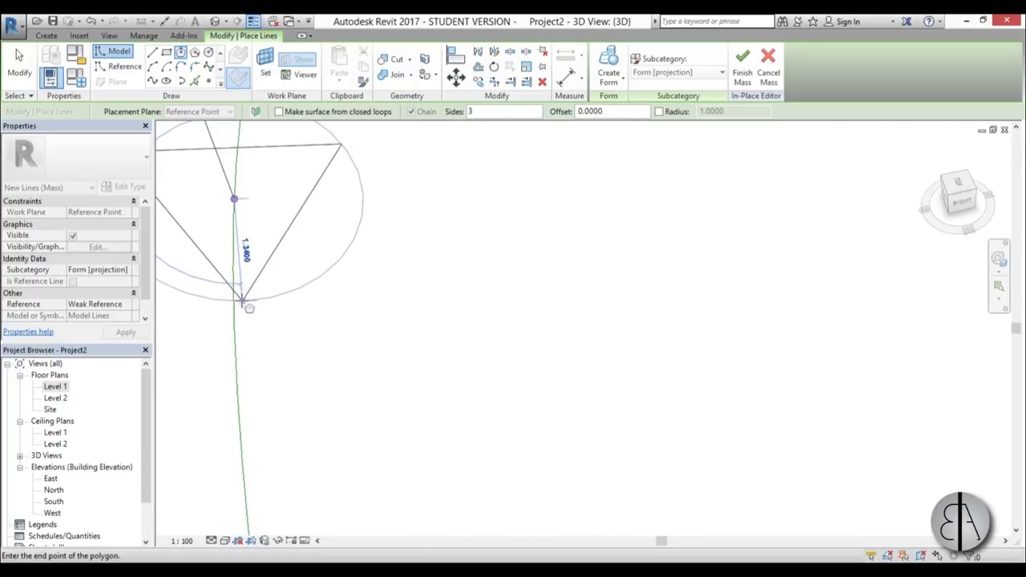
middle_click_drag(270, 302, 413, 343)
scroll(413, 344, "down", 2)
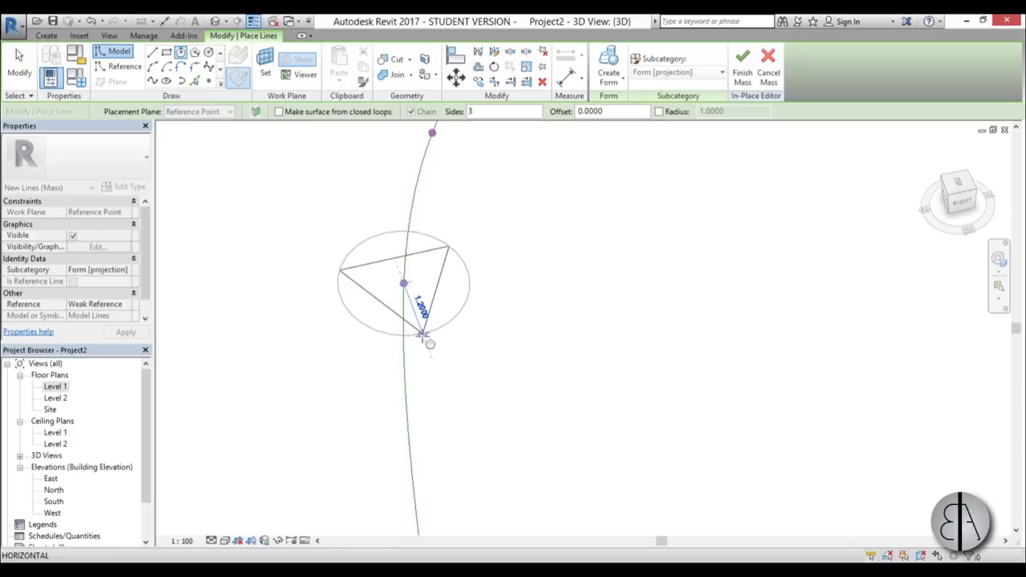
left_click(433, 353)
middle_click_drag(470, 343, 488, 241, "shift")
scroll(505, 233, "up", 3)
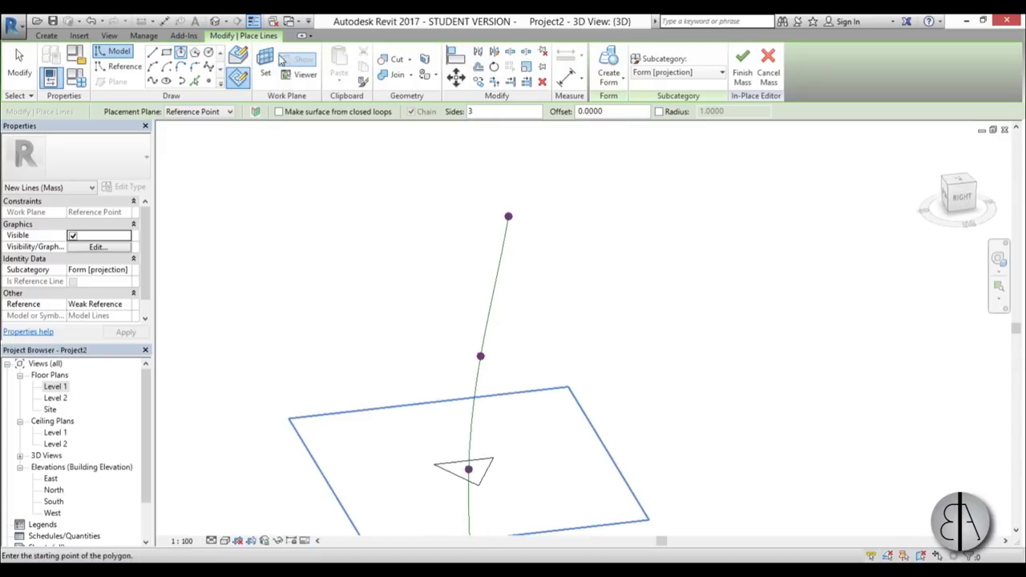
- Set the work plane at the spline's top point, add a triangle there, and end line drawing
left_click(270, 64)
left_click(508, 216)
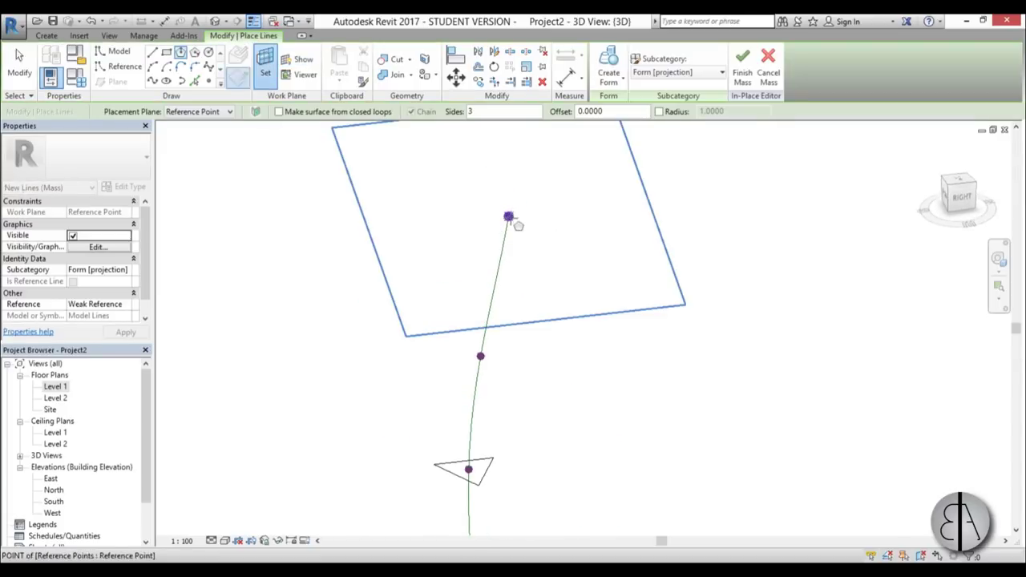
middle_click_drag(513, 218, 496, 233, "shift")
left_click(488, 225)
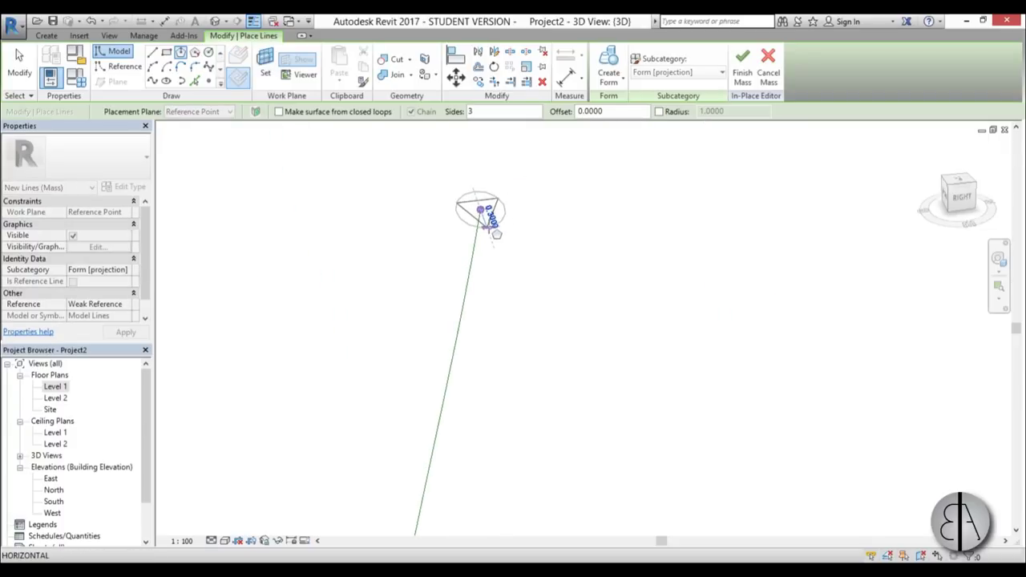
scroll(494, 227, "up", 1)
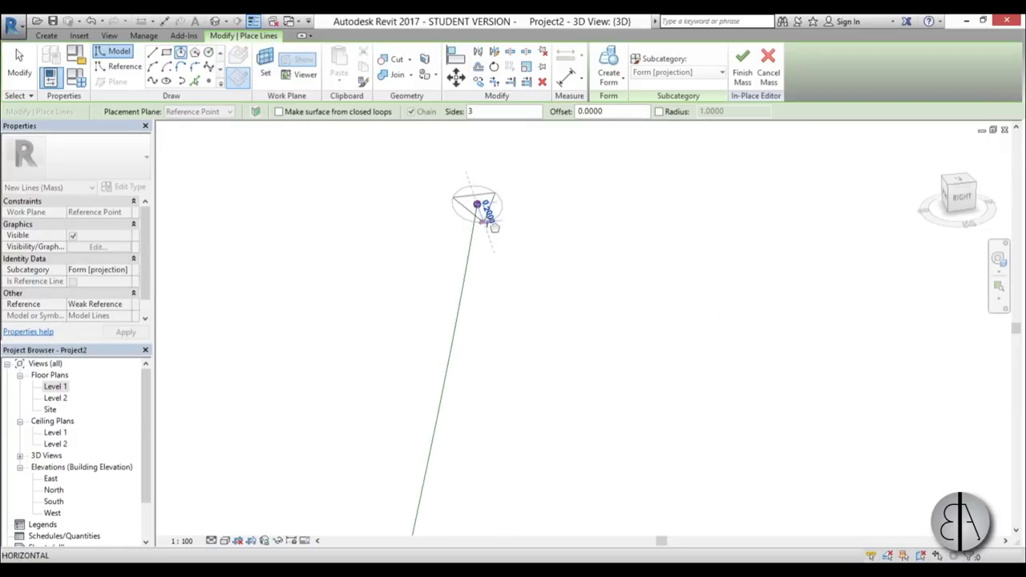
middle_click_drag(485, 210, 534, 425, "shift")
key("Escape")
key("Escape")
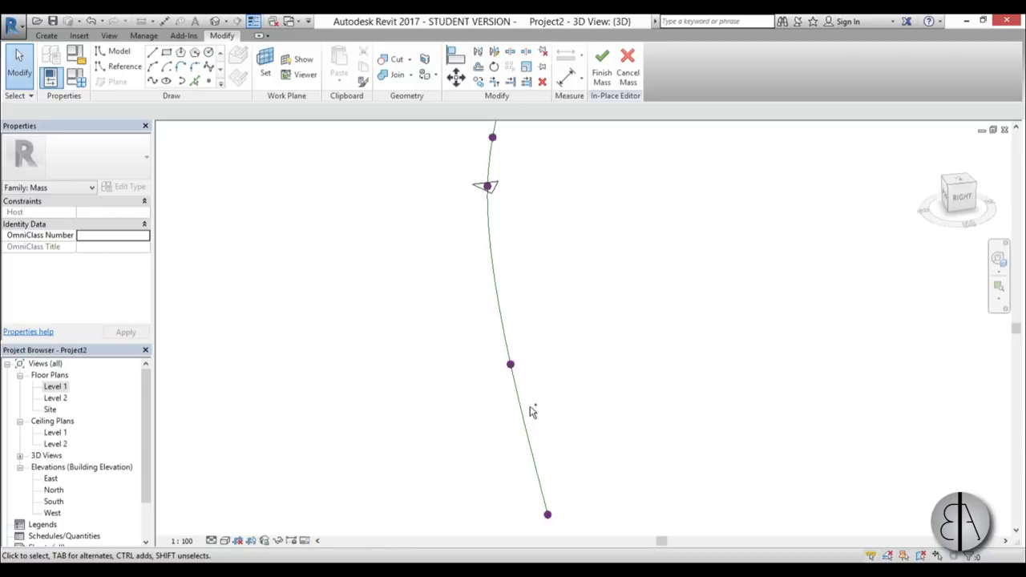
- Select the curved path and both triangular profiles, then create a Solid Form loft
left_click(524, 408)
scroll(552, 440, "up", 4)
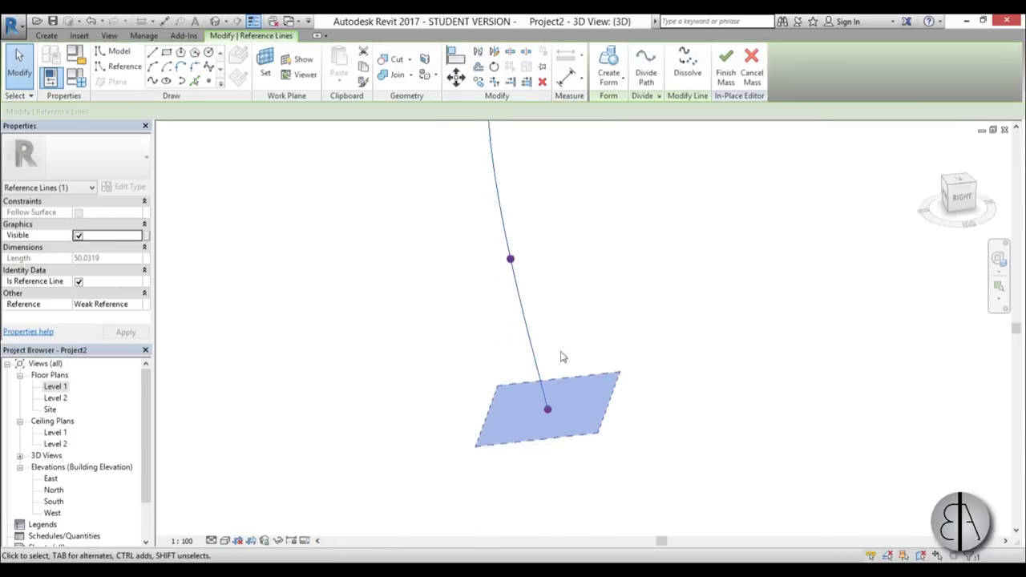
scroll(537, 408, "up", 3)
left_click(532, 386)
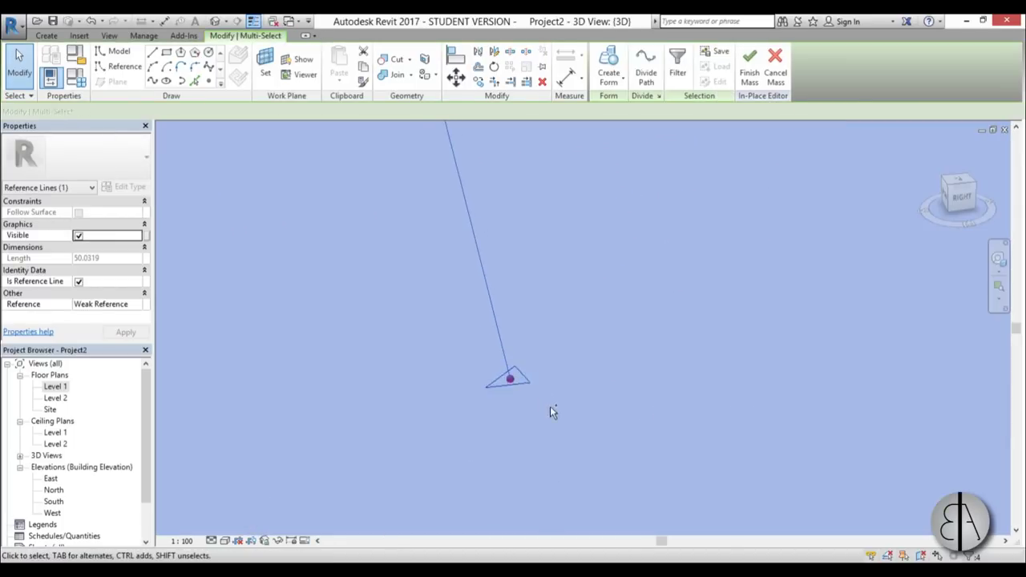
scroll(550, 412, "down", 4)
middle_click_drag(546, 431, 511, 309, "shift")
left_click(478, 382, "ctrl")
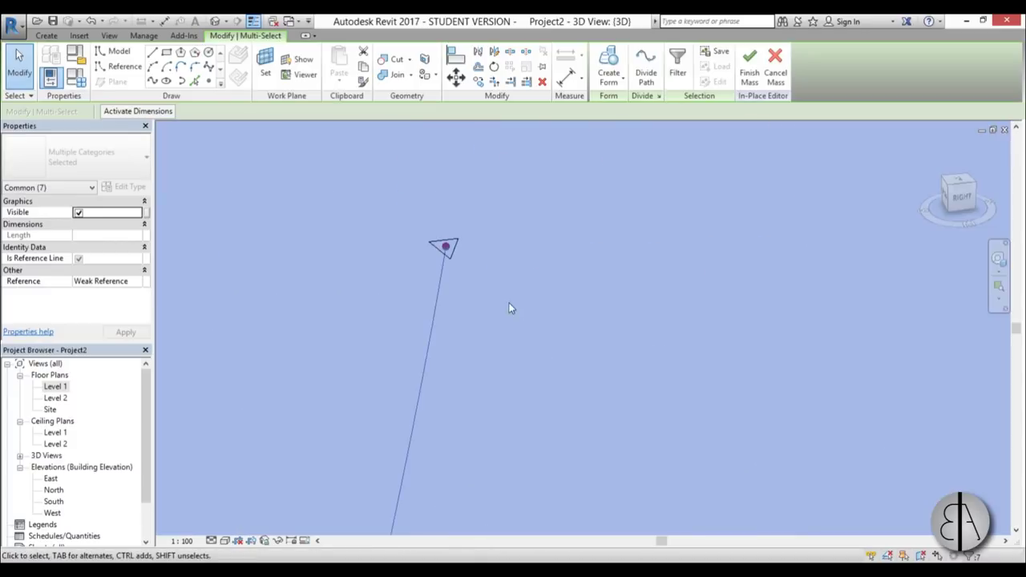
left_click(490, 242, "ctrl")
scroll(513, 237, "down", 5)
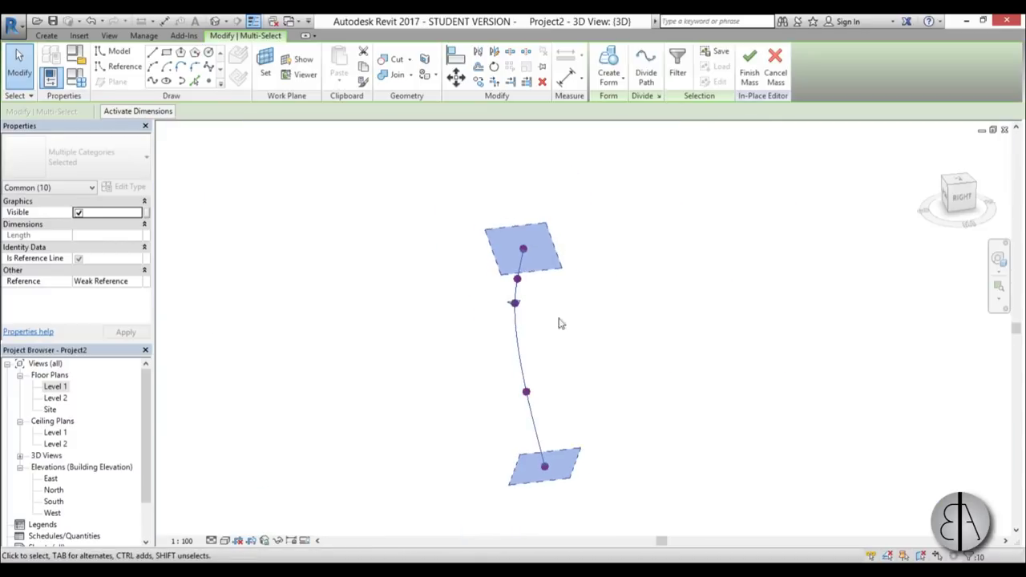
left_click(608, 61)
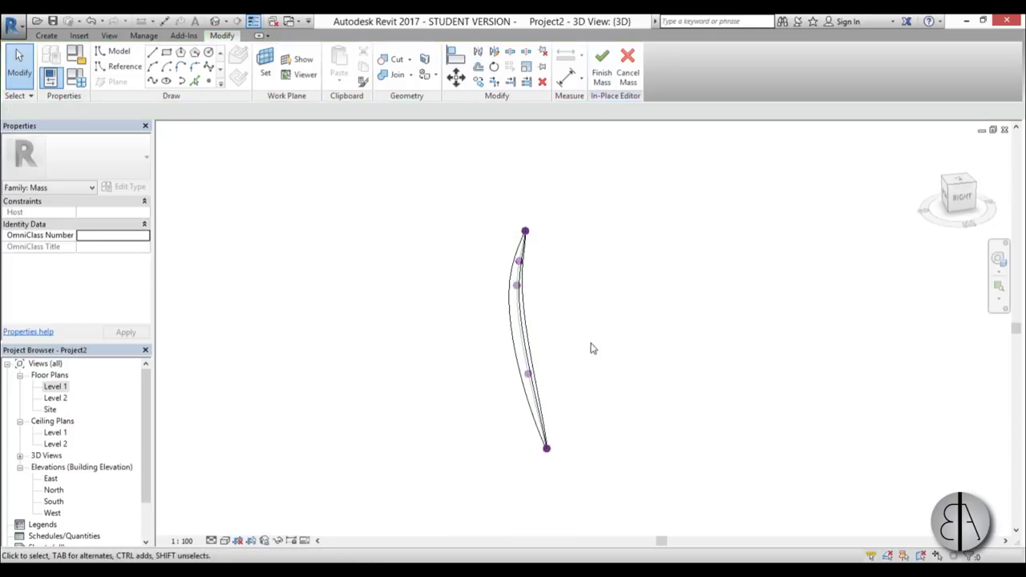
- Orbit to inspect the lofted rib and select the whole form
middle_click_drag(597, 400, 632, 351, "shift")
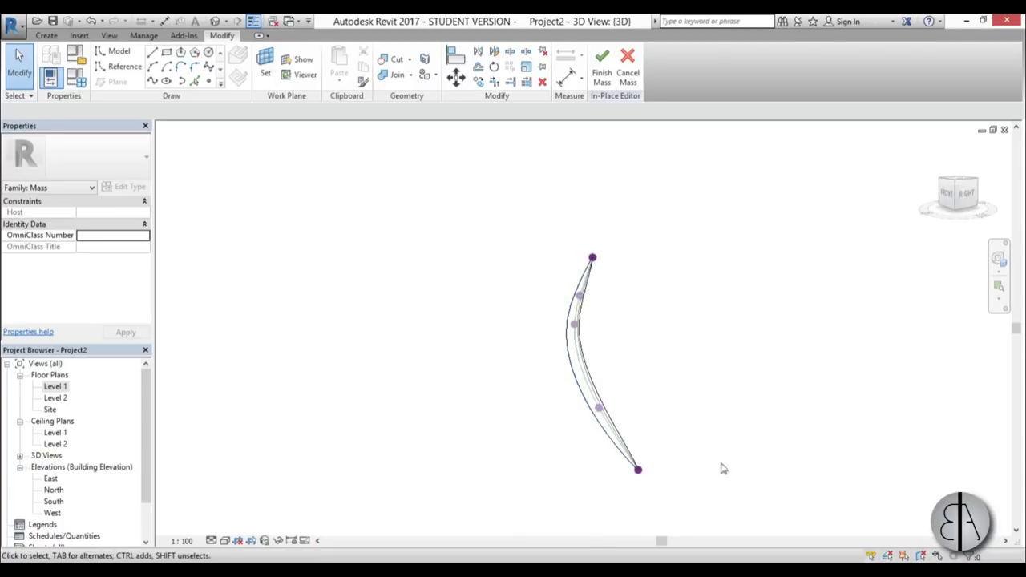
scroll(605, 368, "up", 3)
scroll(563, 389, "down", 4)
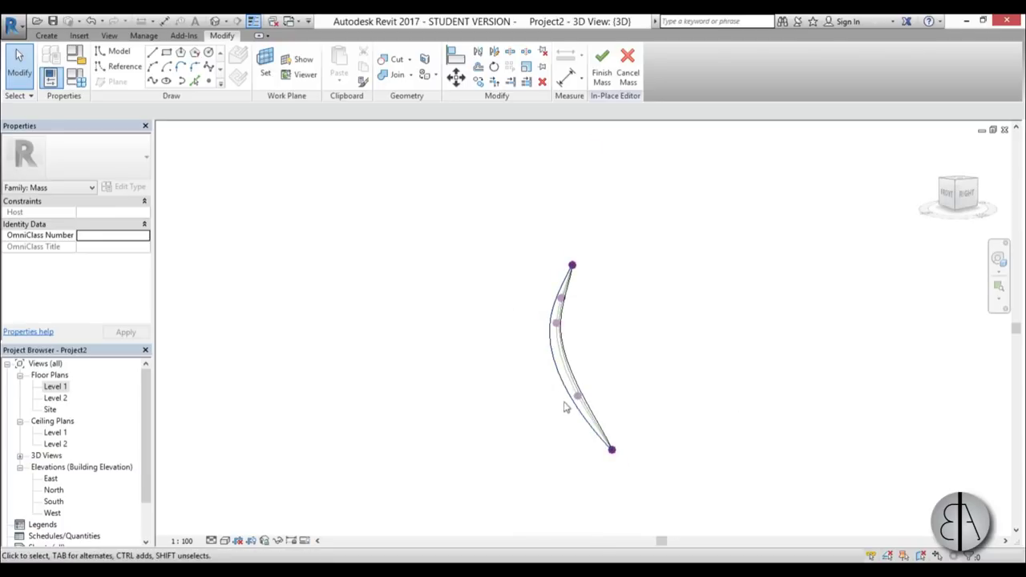
scroll(566, 401, "up", 3)
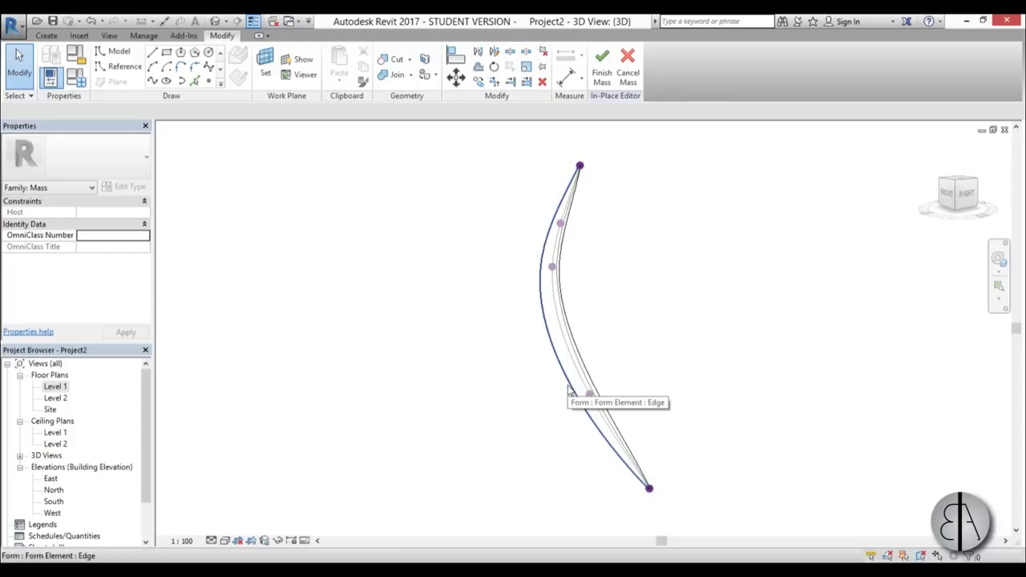
key("Tab")
left_click(568, 390)
middle_click_drag(686, 355, 750, 389, "shift")
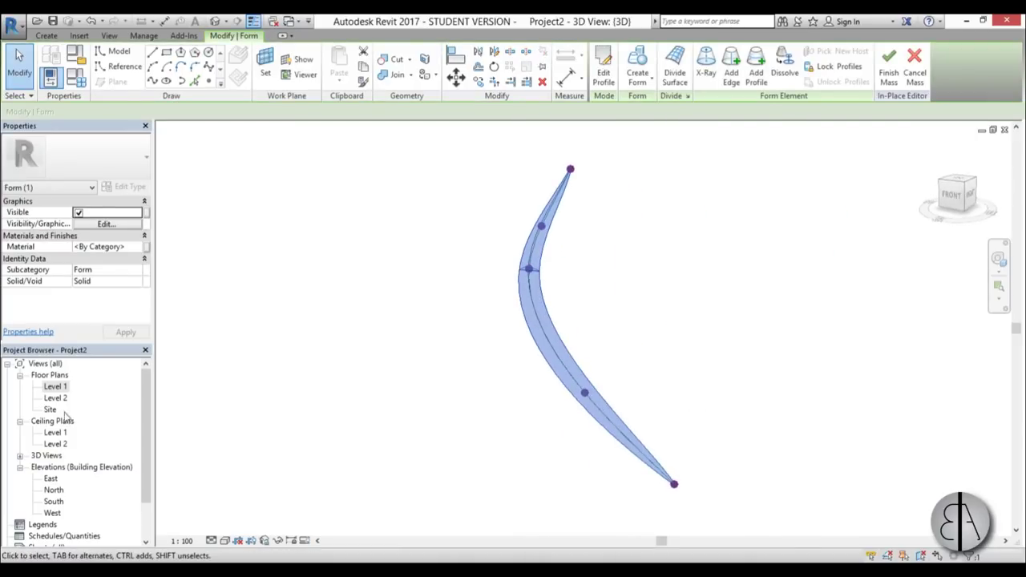
- Open the Level 1 plan, start Rotate (RO), and place the centre at the circle's centre
double_click(56, 386)
scroll(516, 294, "up", 2)
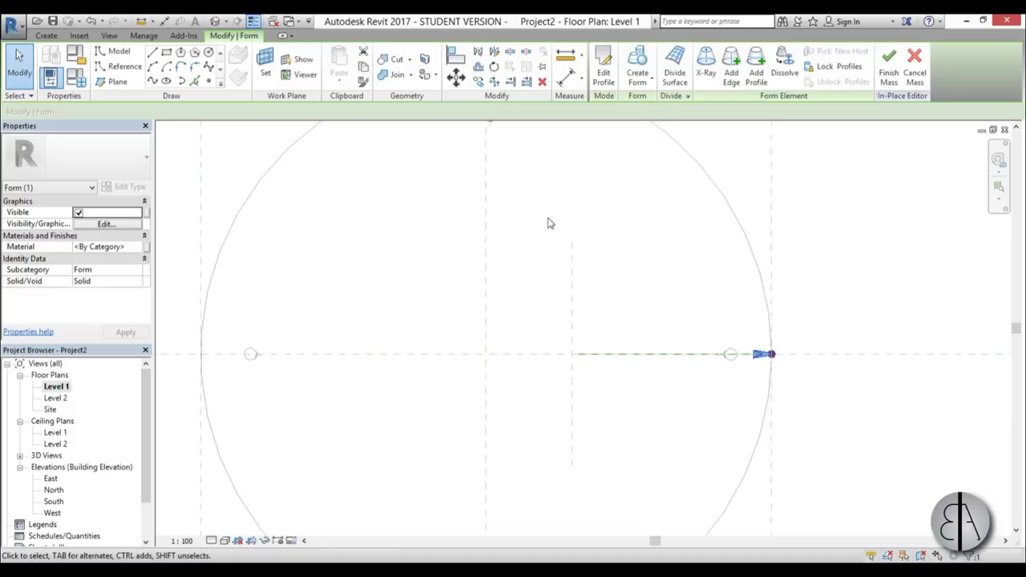
key("r")
key("o")
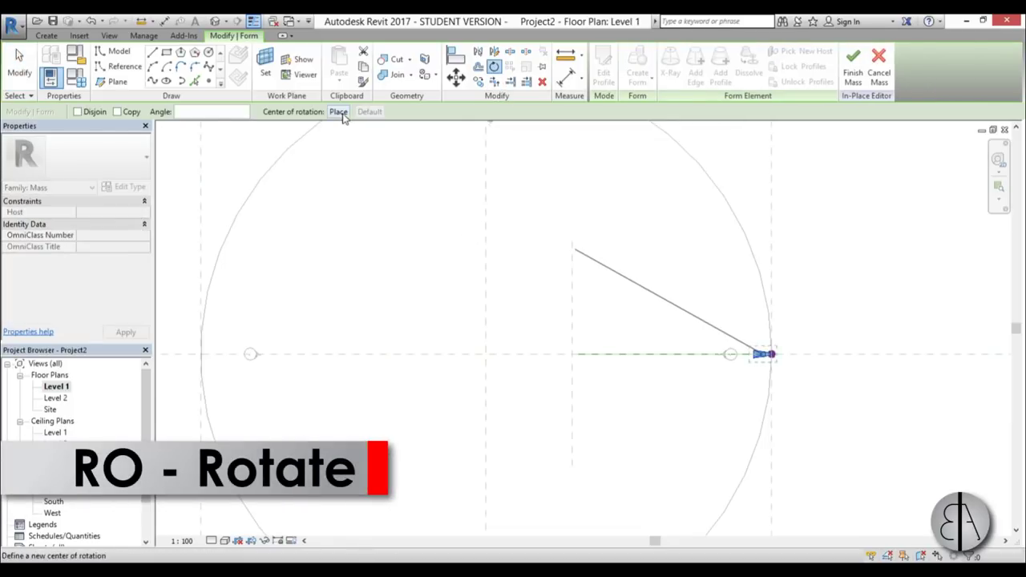
left_click(341, 114)
left_click(486, 354)
- Add the rib's profile to the selection and adjust the plan view
scroll(544, 324, "down", 2)
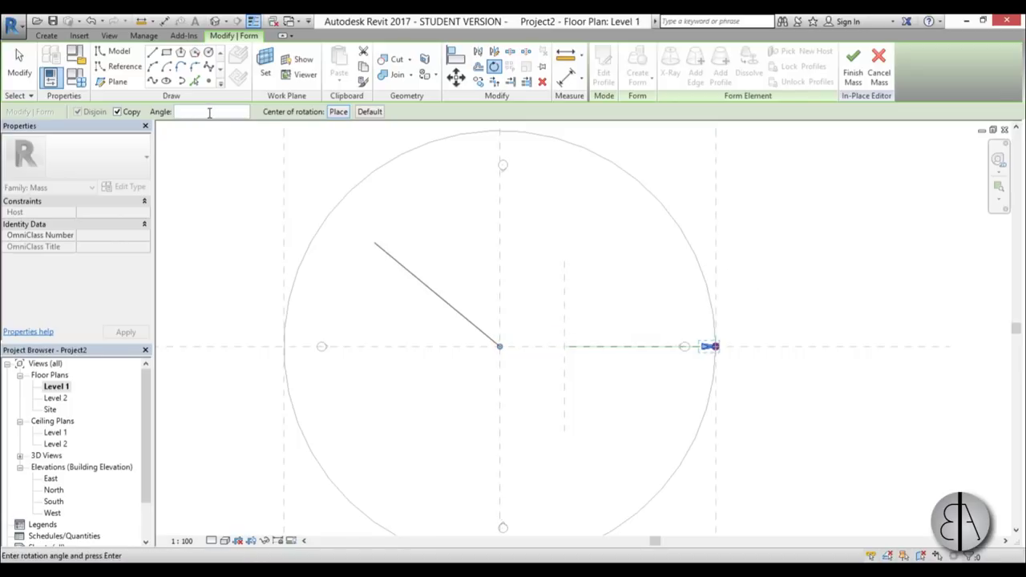
scroll(657, 288, "up", 5)
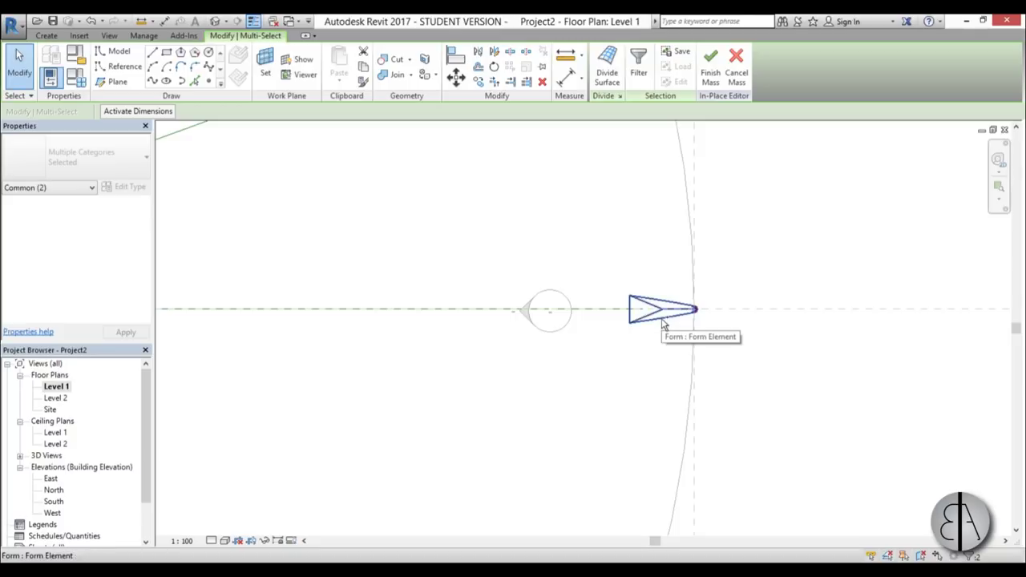
left_click(664, 322, "ctrl")
scroll(667, 332, "down", 3)
middle_click_drag(664, 292, 683, 343)
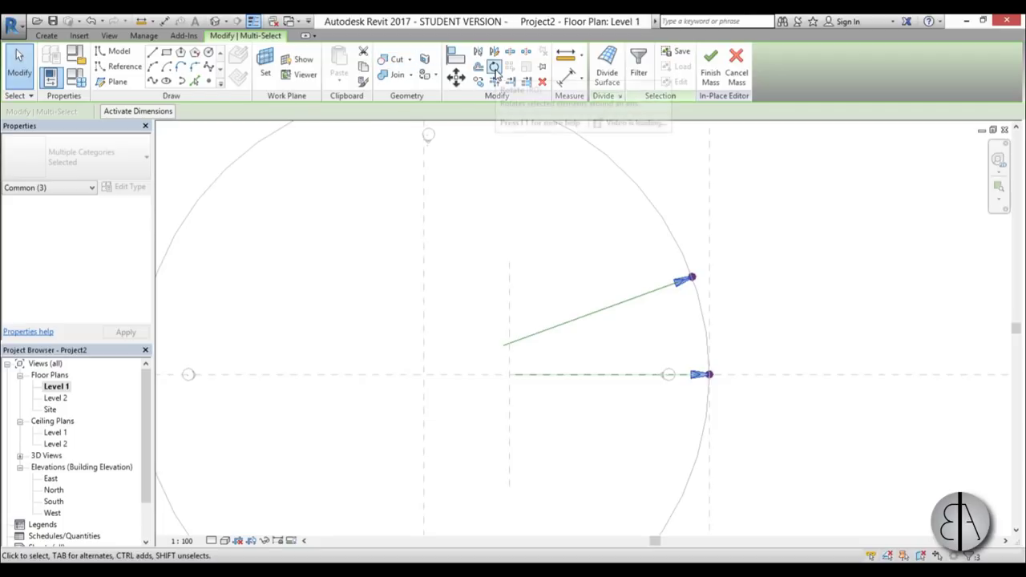
- Rotate a copy of the ribs 40° about the circle's centre
key("r")
key("o")
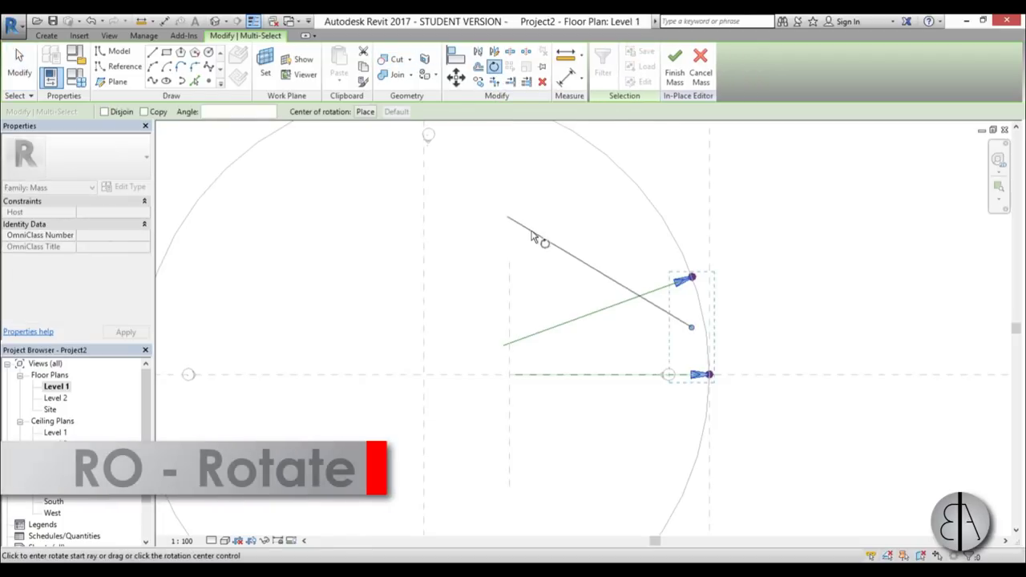
scroll(529, 234, "down", 3)
left_click(366, 112)
left_click(470, 313)
left_click(160, 114)
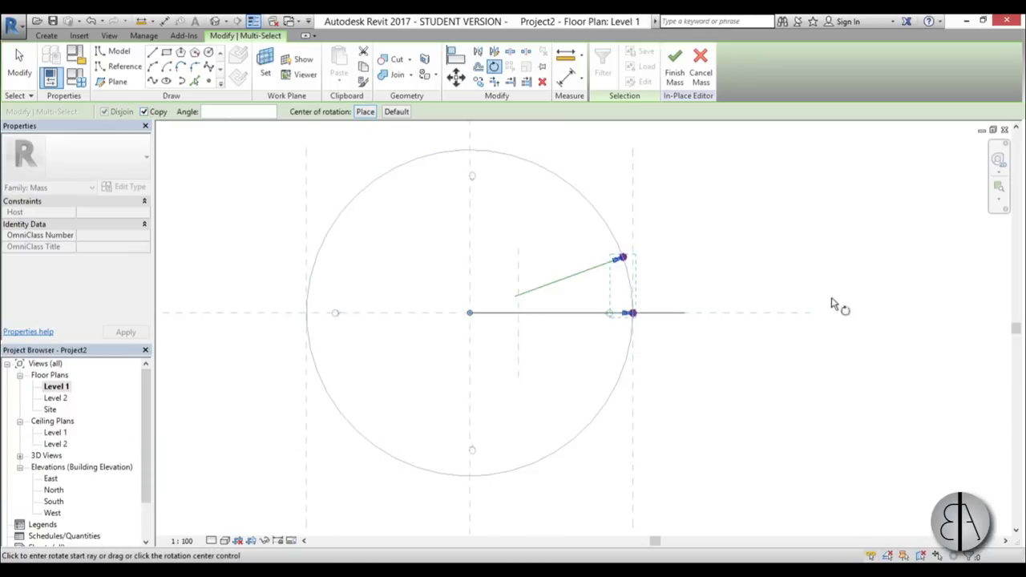
left_click(783, 284)
type("40")
key("Return")
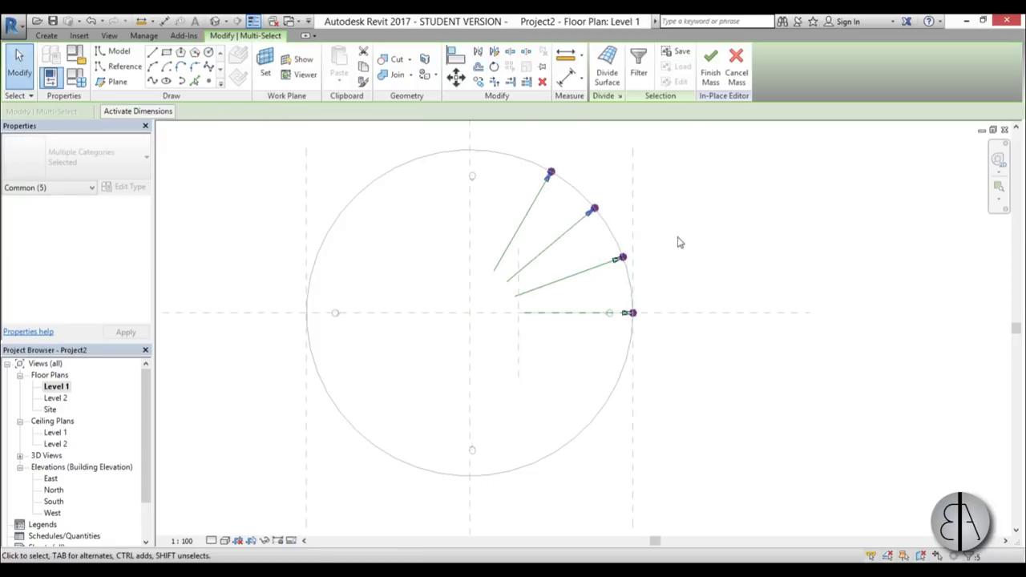
scroll(636, 291, "up", 5)
scroll(597, 303, "up", 2)
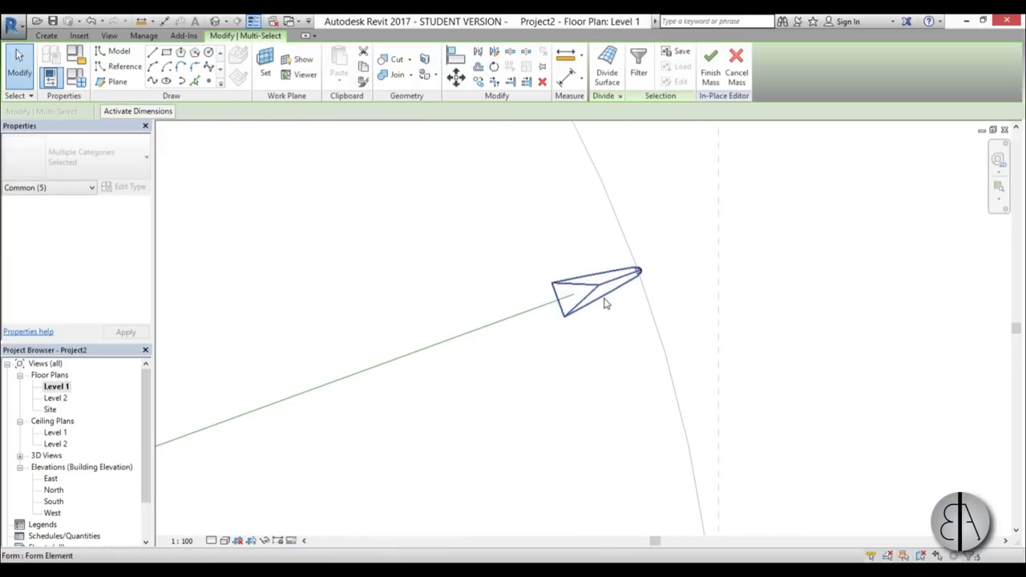
scroll(597, 353, "down", 3)
scroll(641, 321, "up", 4)
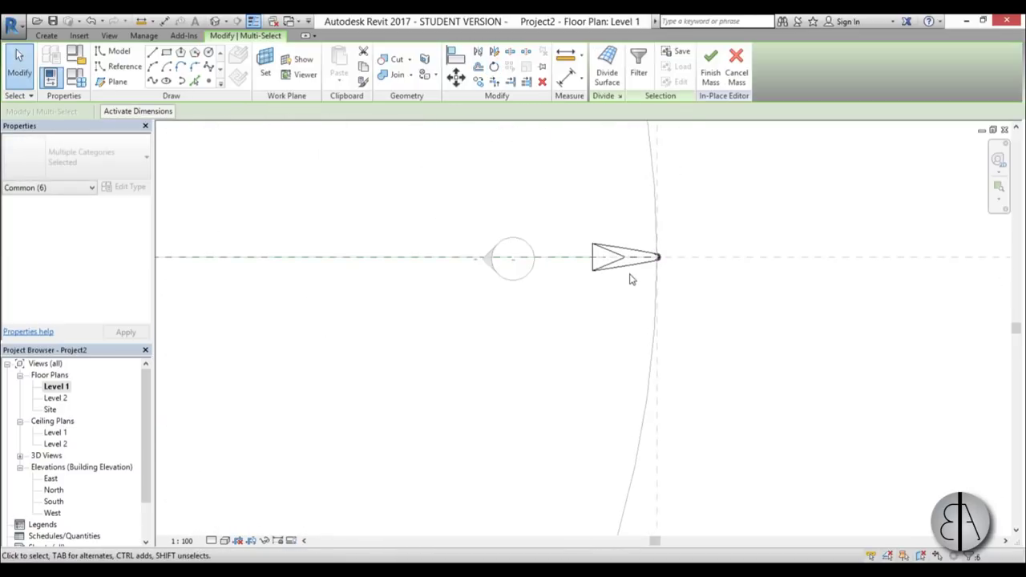
scroll(628, 273, "down", 4)
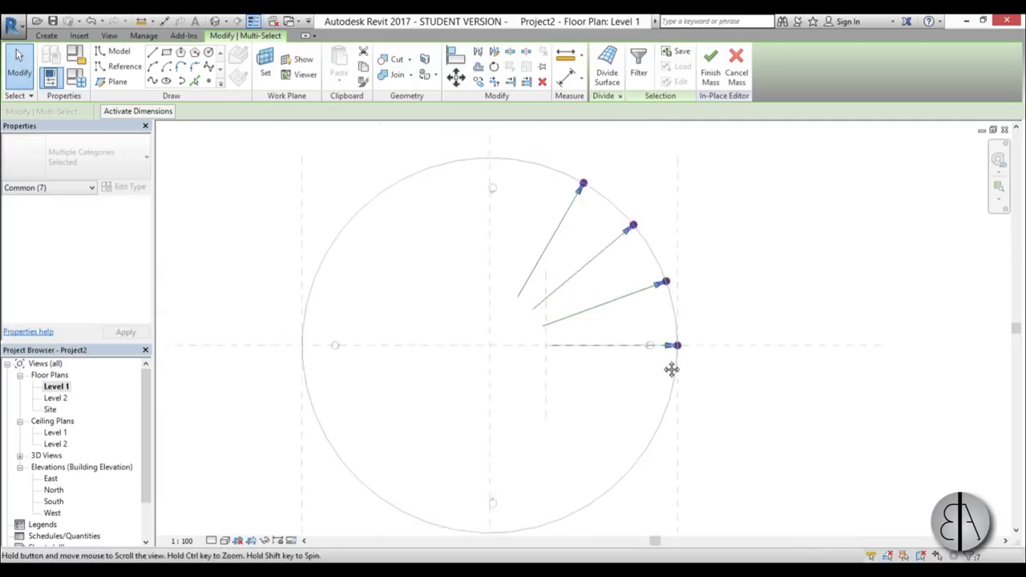
scroll(664, 355, "up", 1)
- Start another rotated copy with the centre at the circle's centre and fix its start direction
key("r")
key("o")
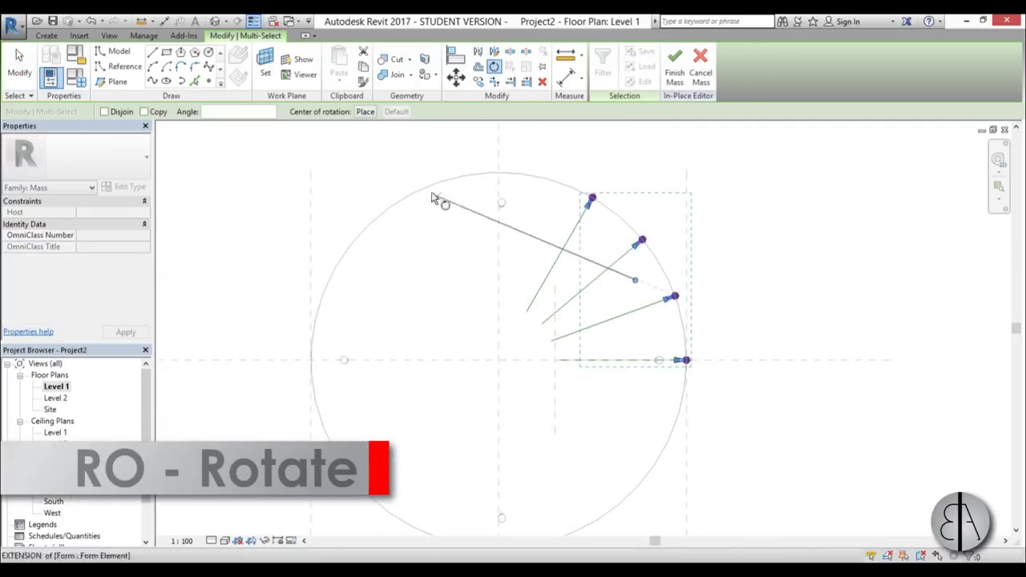
left_click(146, 112)
left_click_drag(635, 280, 498, 360)
left_click(794, 335)
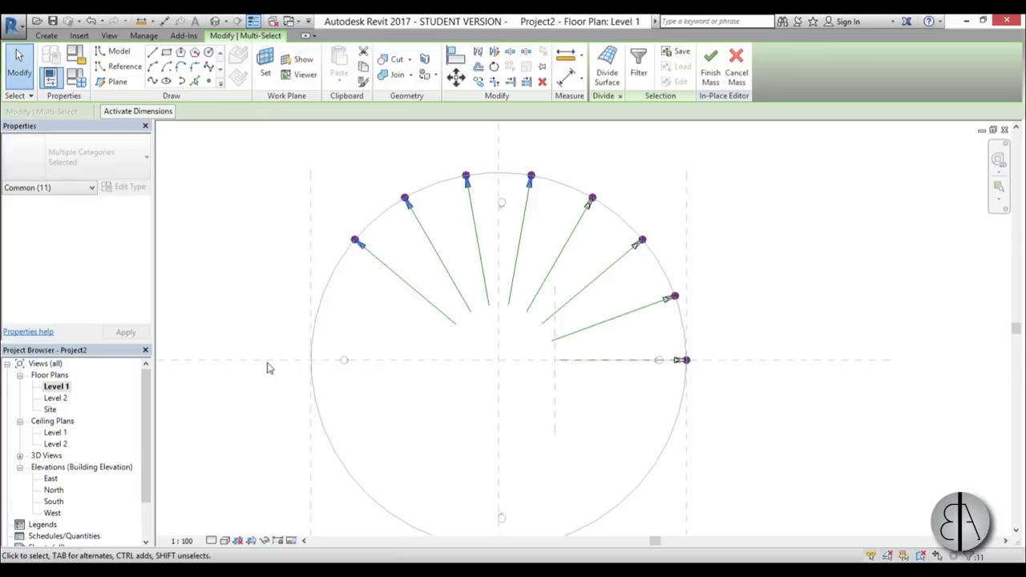
- Copy the selected ribs 80° about the circle centre, starting toward the upper left
scroll(498, 324, "up", 2)
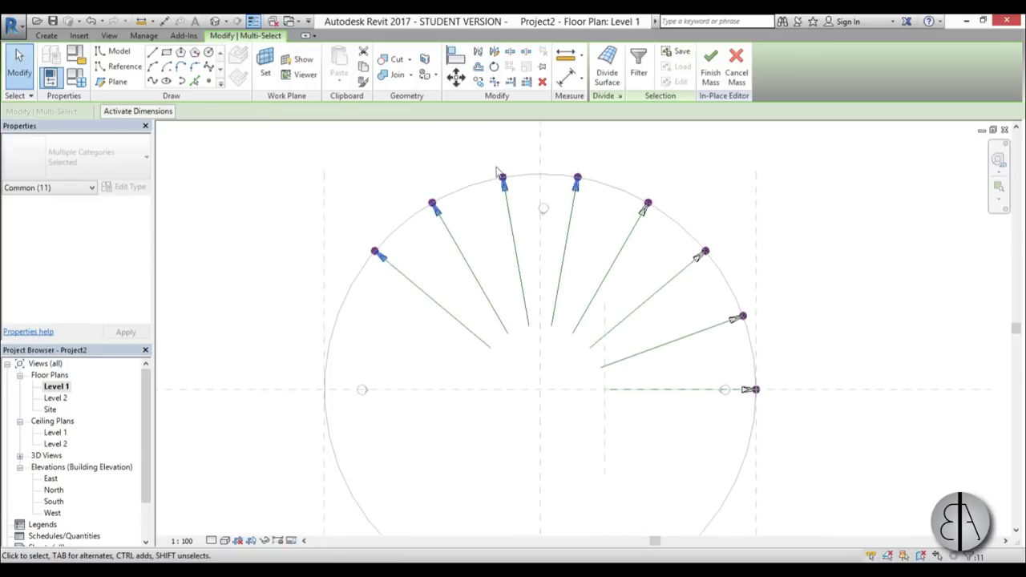
key("o")
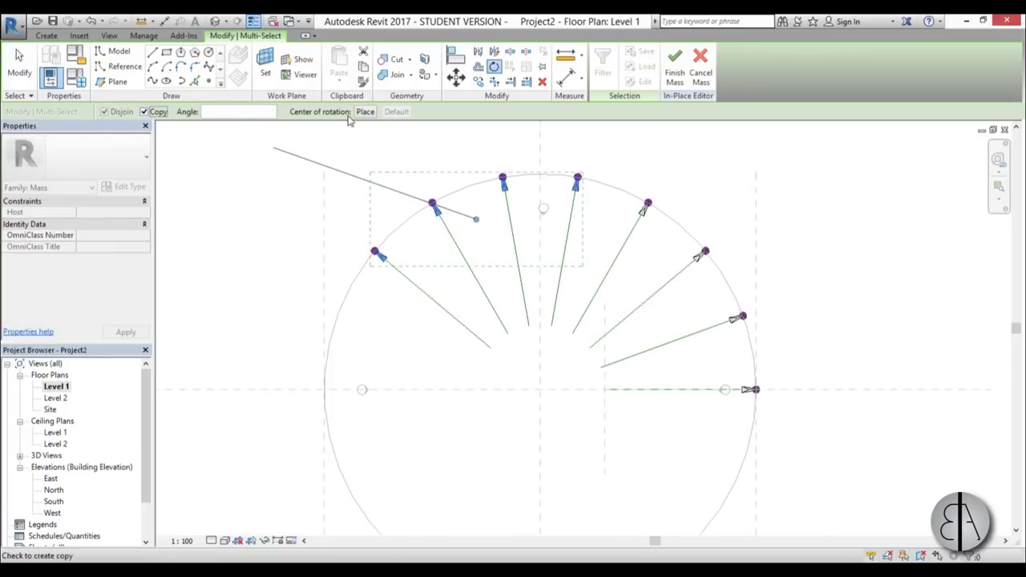
key("space")
left_click(540, 390)
left_click(314, 210)
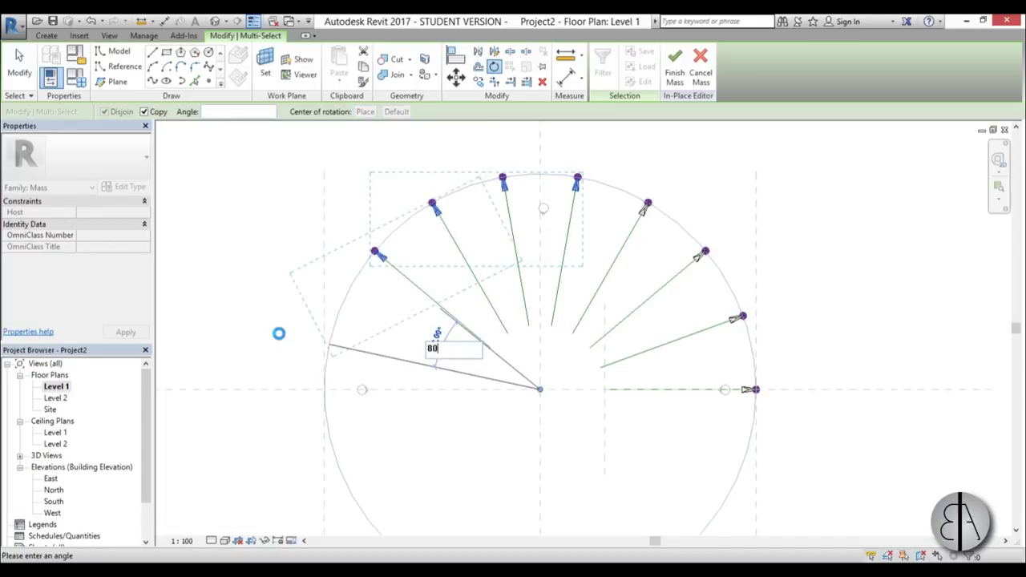
key("Return")
scroll(481, 321, "down", 3)
scroll(497, 289, "up", 3)
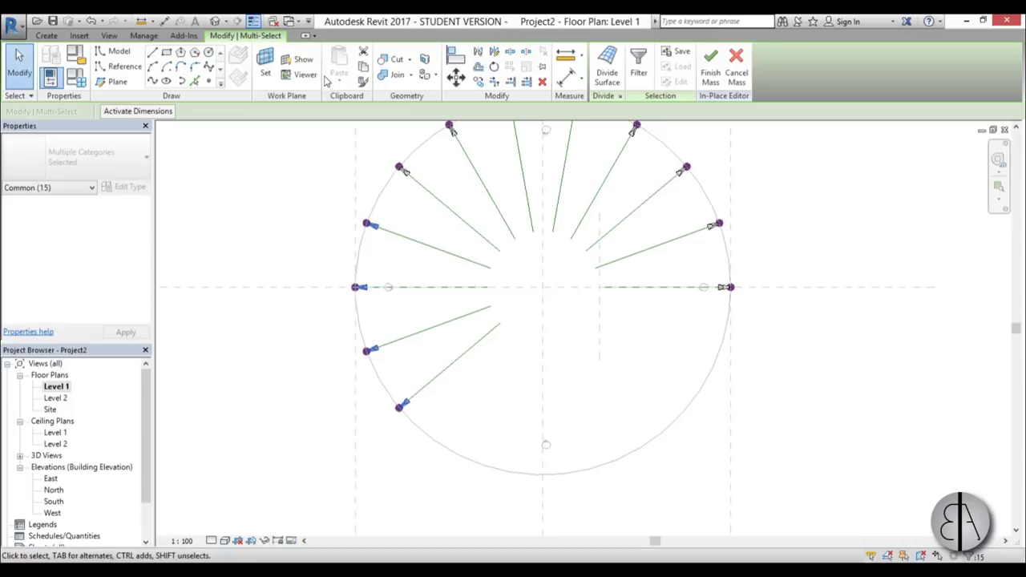
- Add another 80° rotated copy of the ribs about the circle centre, toward the lower left
left_click(496, 68)
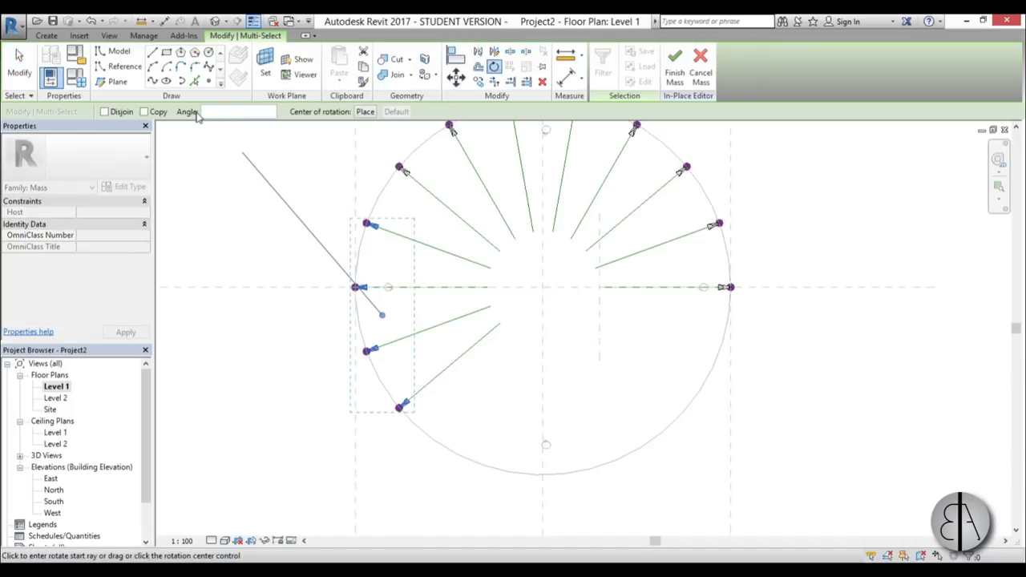
left_click(366, 111)
left_click(542, 287)
left_click(346, 370)
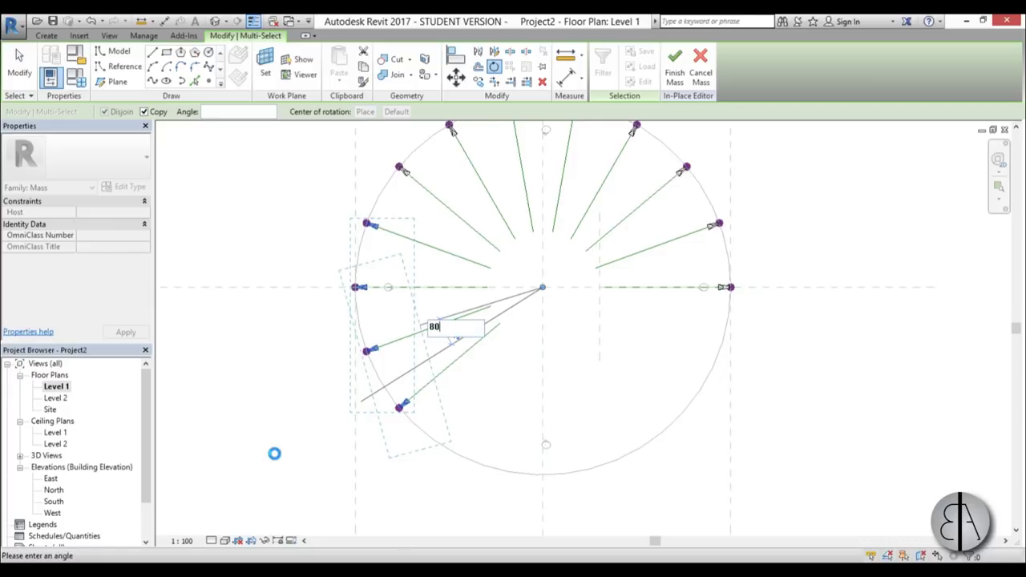
type("80")
key("Return")
scroll(625, 401, "up", 3)
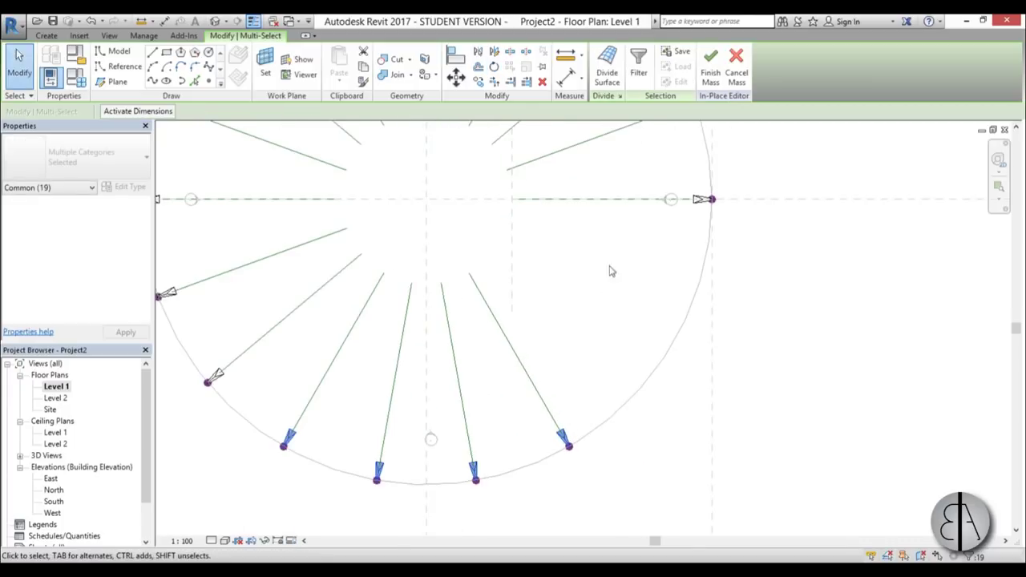
- Select the lower-right triangular profile and the middle rib profile
left_click(585, 394)
scroll(578, 413, "up", 2)
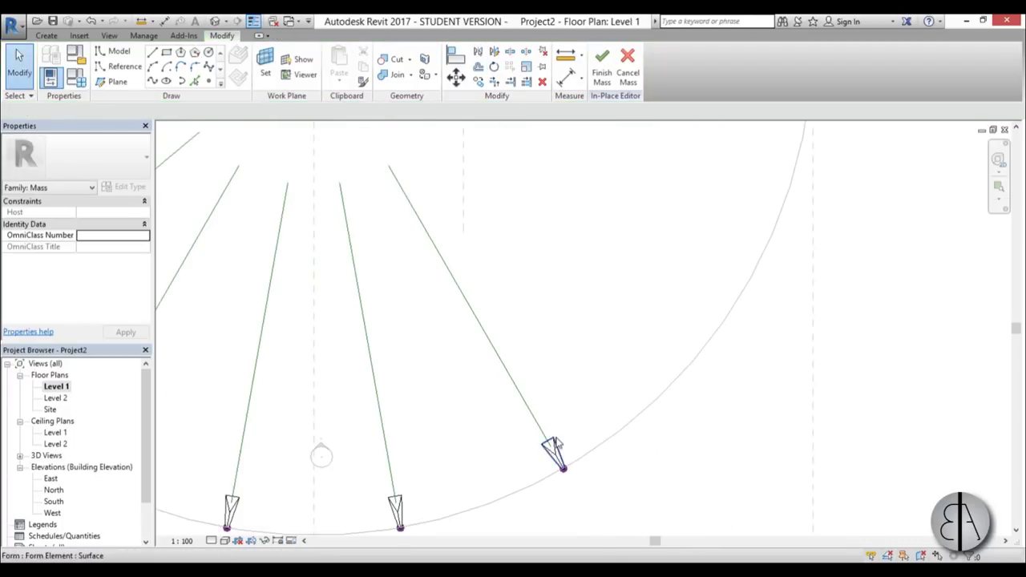
left_click(555, 447)
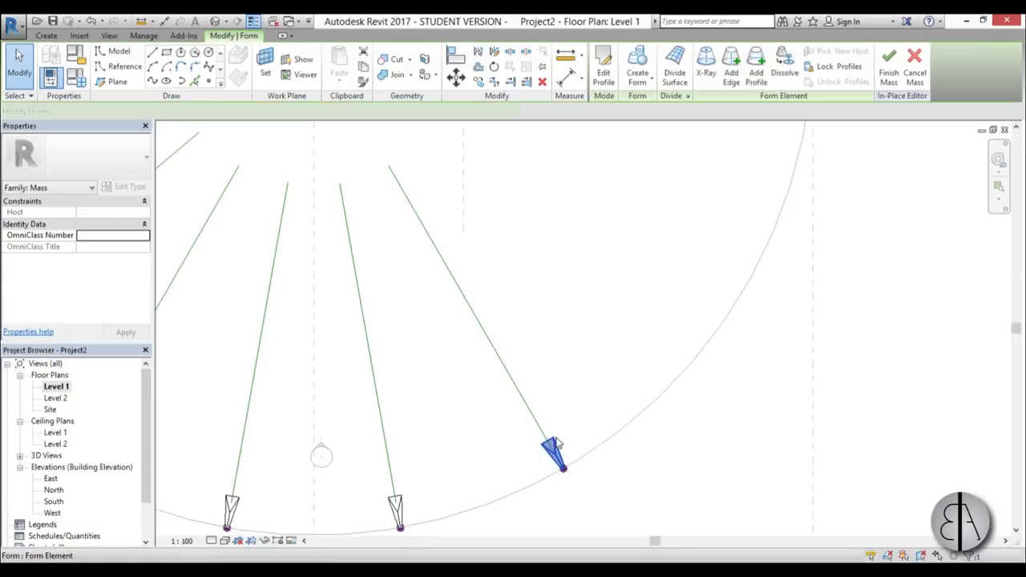
scroll(473, 461, "up", 2)
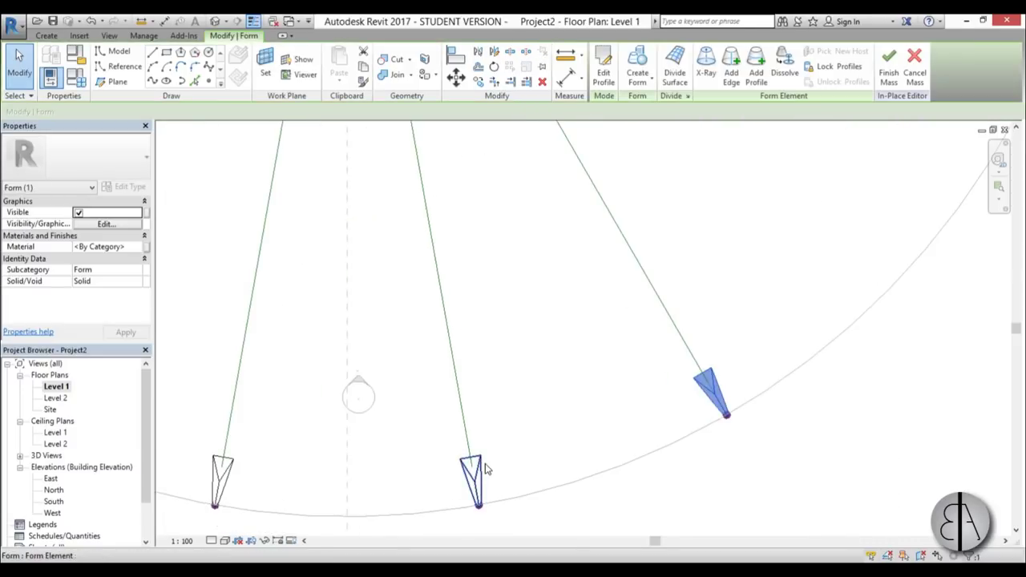
left_click(480, 469, "ctrl")
scroll(529, 449, "down", 4)
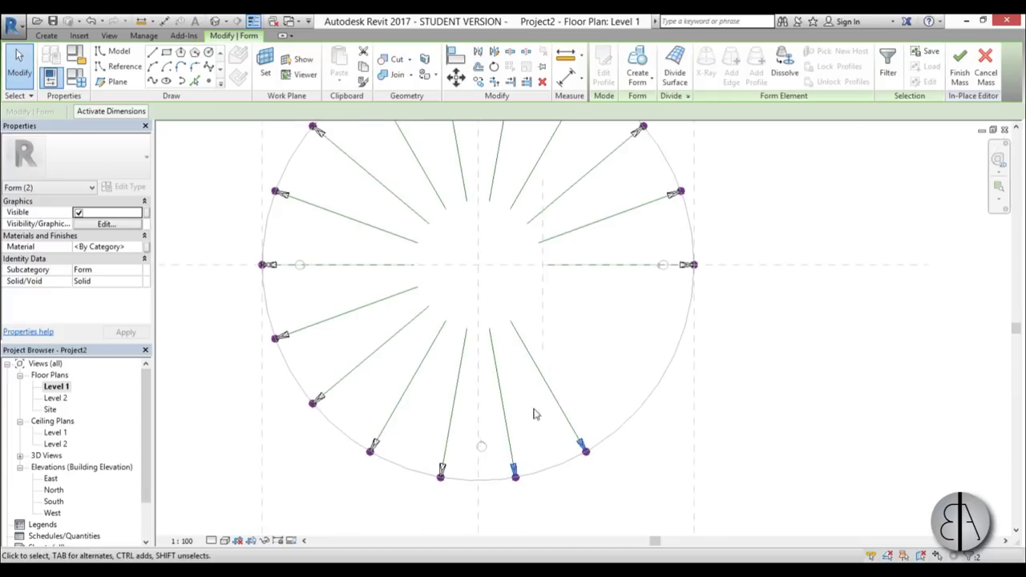
- Copy the two profiles rotated 40° about the circle centre to close the ring
key("o")
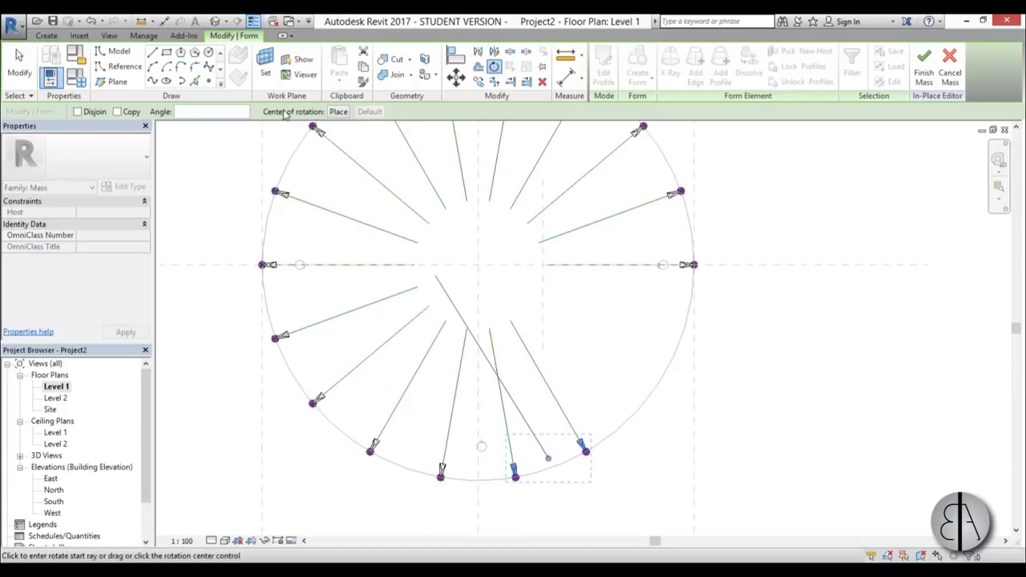
left_click(338, 112)
left_click(481, 262)
scroll(480, 266, "down", 4)
left_click(128, 111)
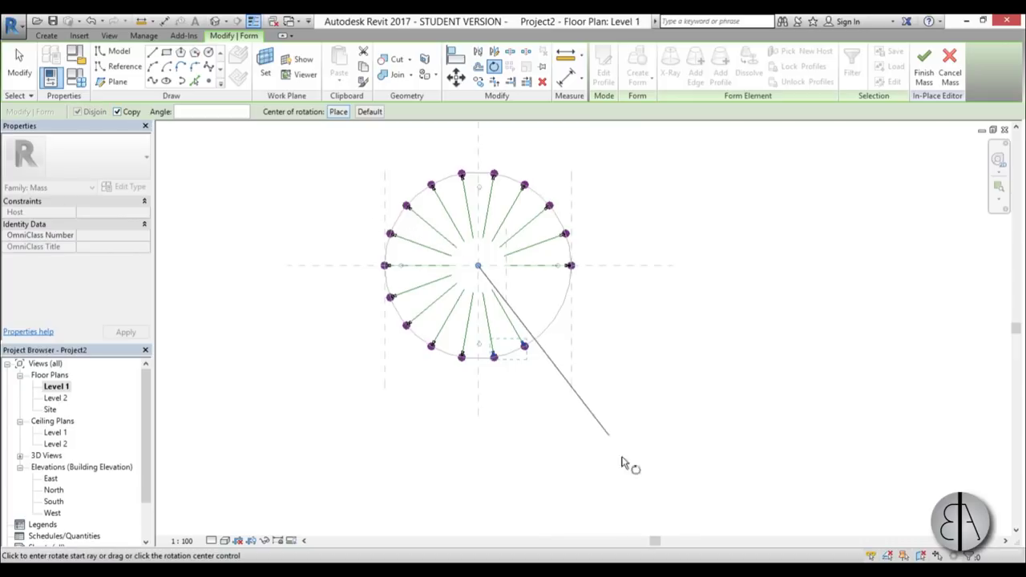
left_click(629, 461)
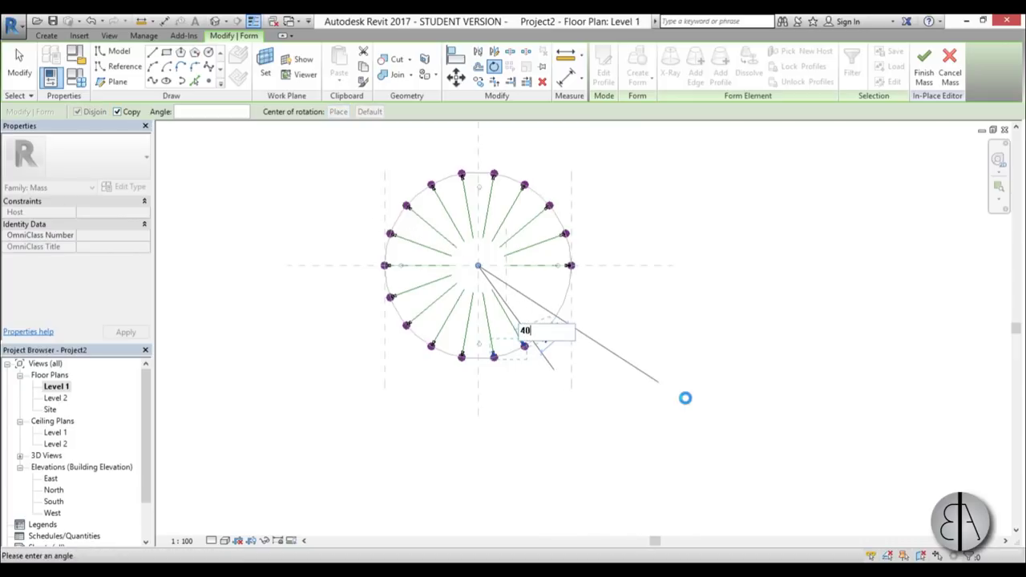
key("Return")
left_click(614, 348)
middle_click_drag(611, 348, 722, 422)
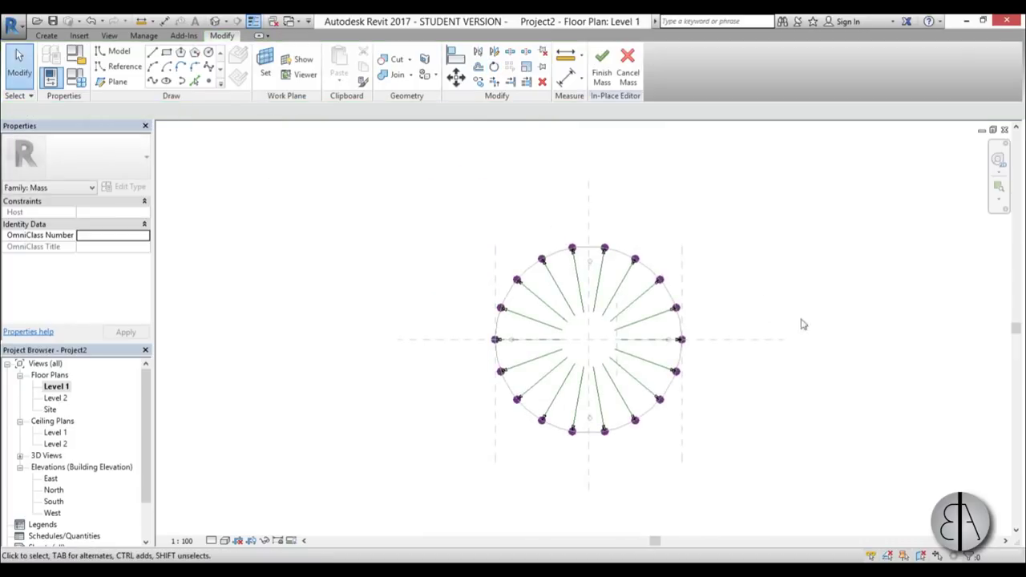
scroll(662, 329, "up", 3)
- Orbit the rib hyperboloid in the default 3D view, then open the South elevation
left_click(215, 21)
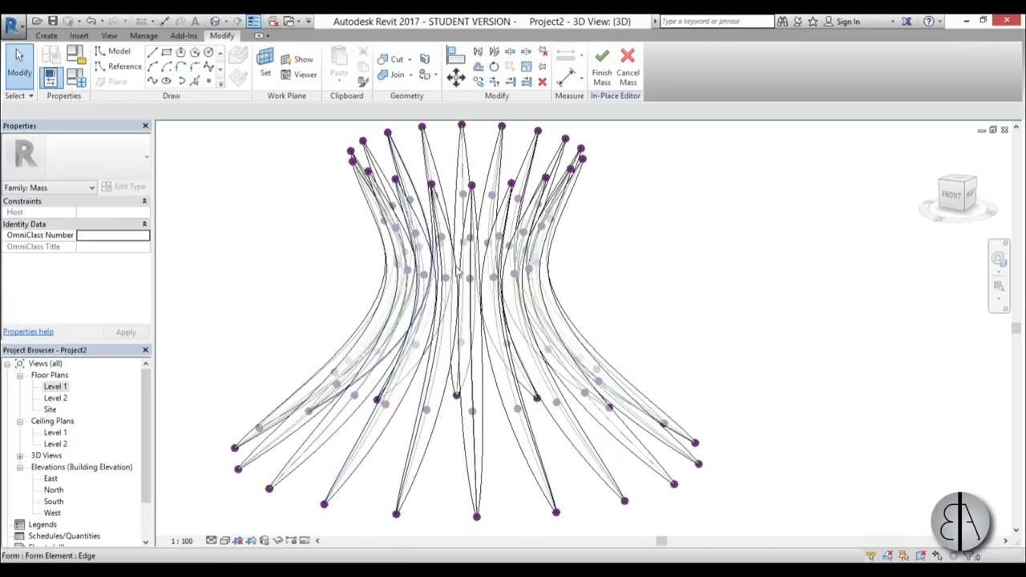
middle_click_drag(604, 313, 556, 311, "shift")
scroll(487, 299, "up", 4)
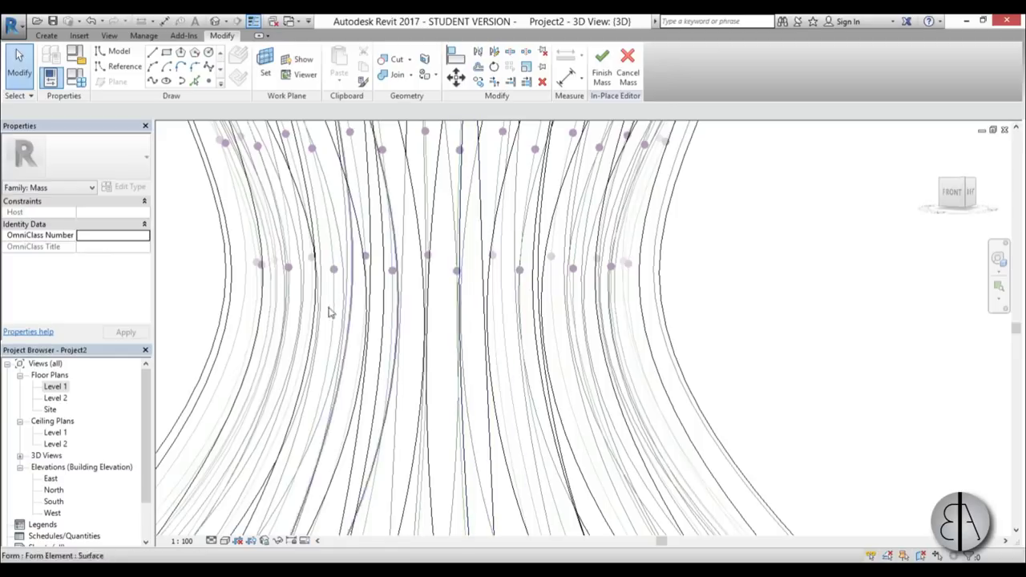
scroll(369, 314, "down", 4)
middle_click_drag(468, 328, 525, 400, "shift")
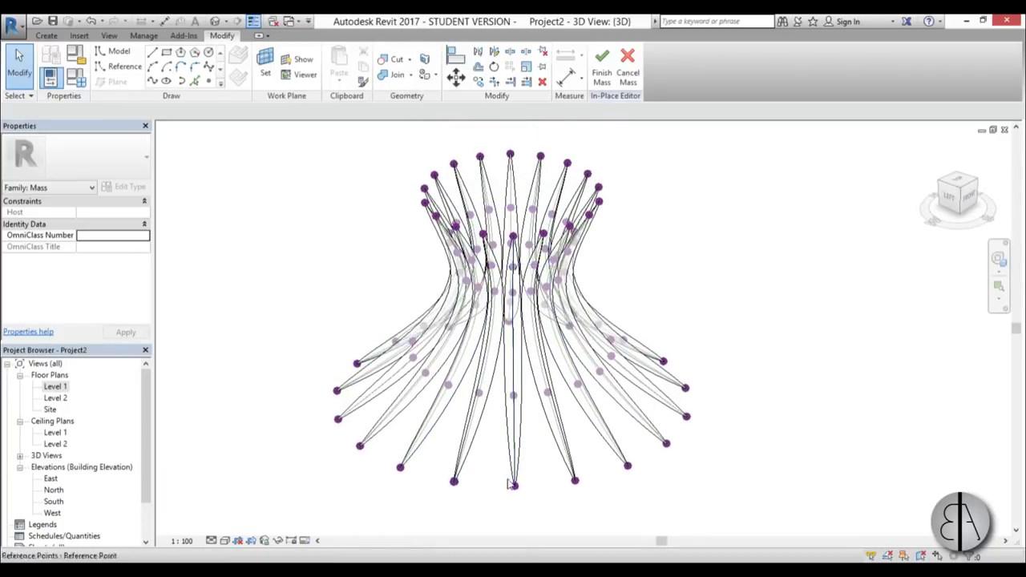
middle_click_drag(575, 493, 594, 234, "shift")
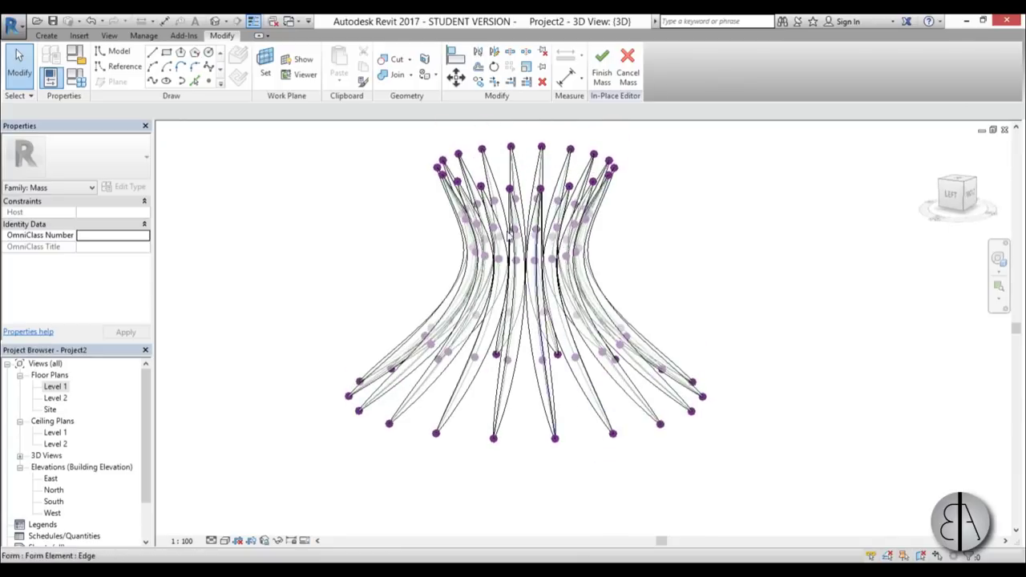
middle_click_drag(564, 466, 284, 455, "shift")
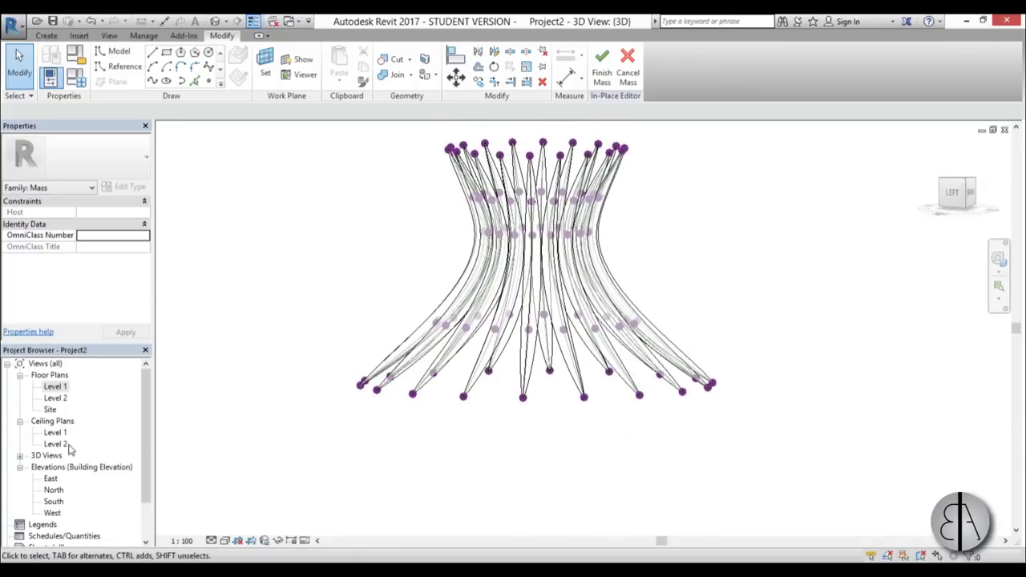
double_click(52, 500)
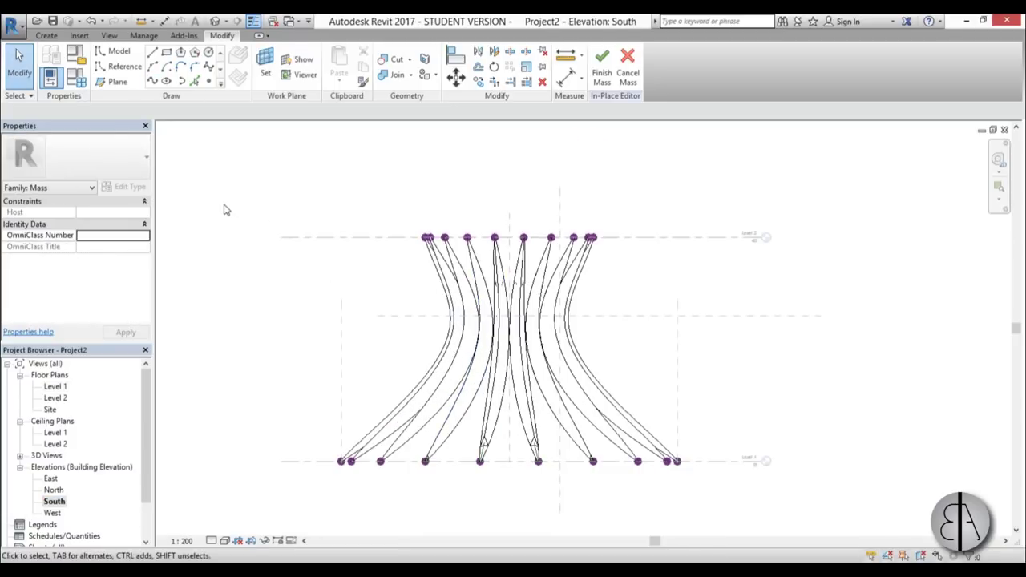
- Draw a horizontal reference plane across the mass, 30 above Level 1
key("p")
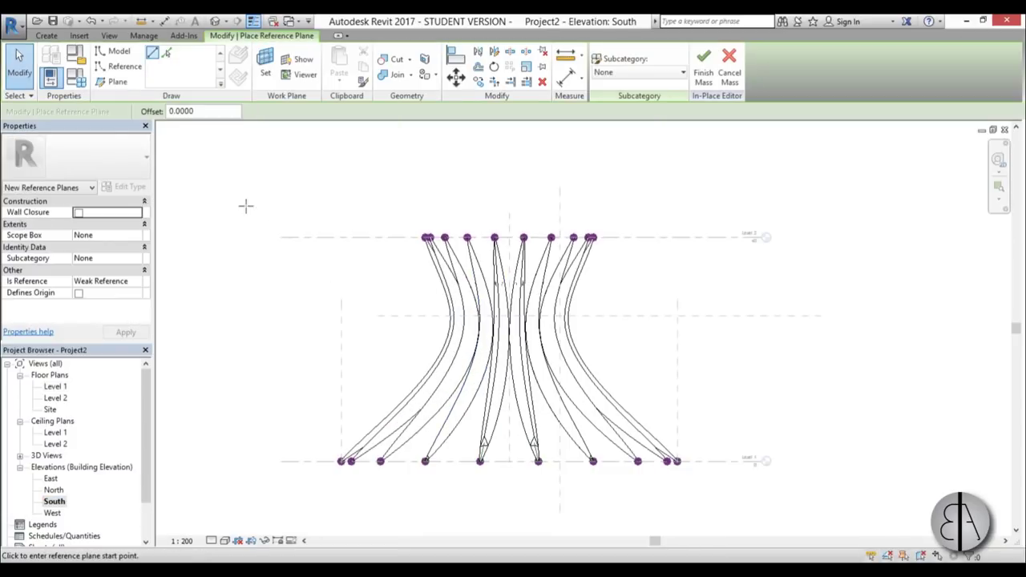
left_click(253, 308)
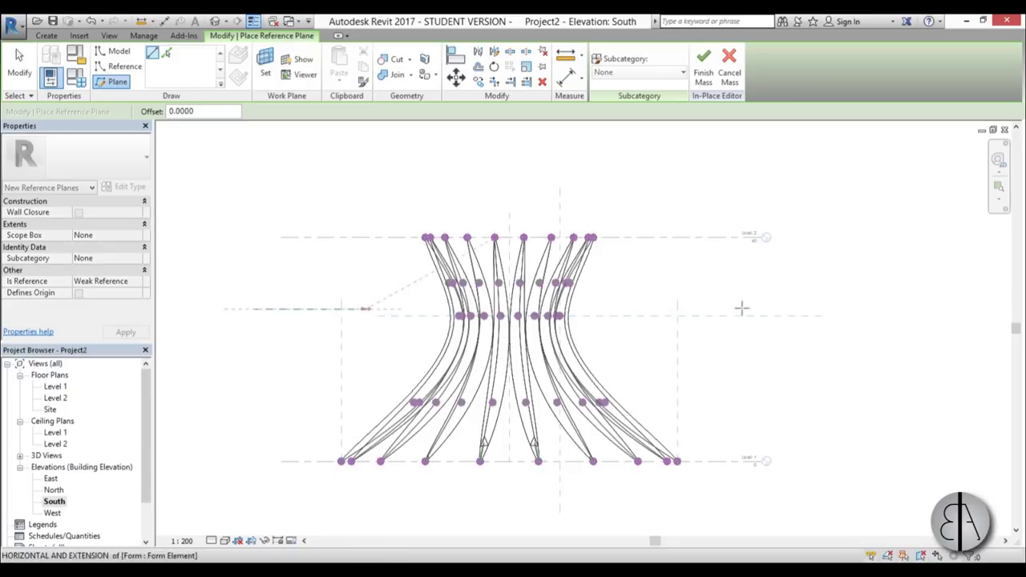
left_click(775, 309)
key("Escape")
left_click(296, 311)
scroll(360, 321, "up", 5)
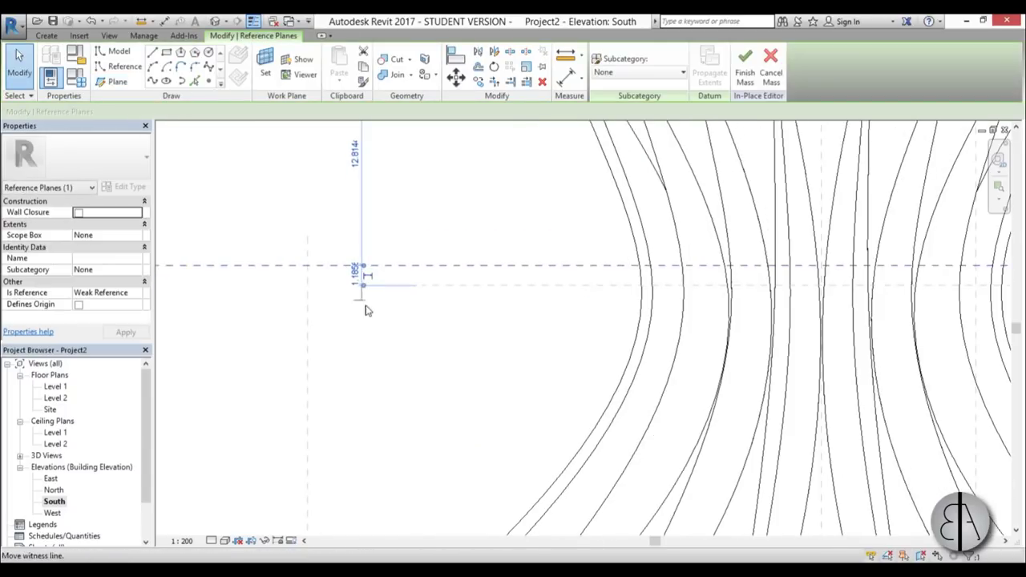
scroll(365, 304, "down", 5)
scroll(362, 431, "up", 5)
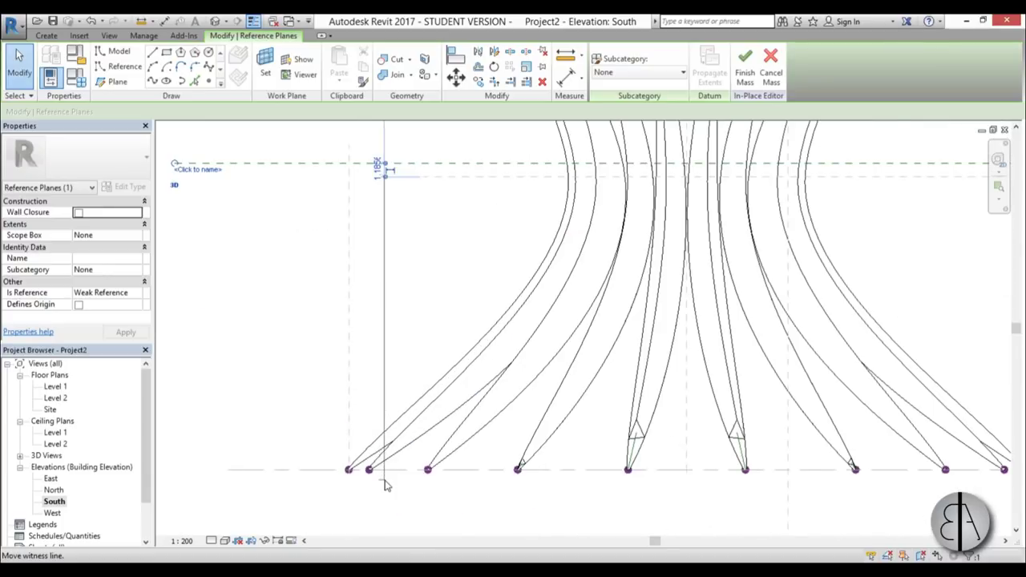
scroll(390, 461, "down", 5)
scroll(718, 434, "up", 5)
scroll(718, 434, "down", 5)
left_click(431, 364)
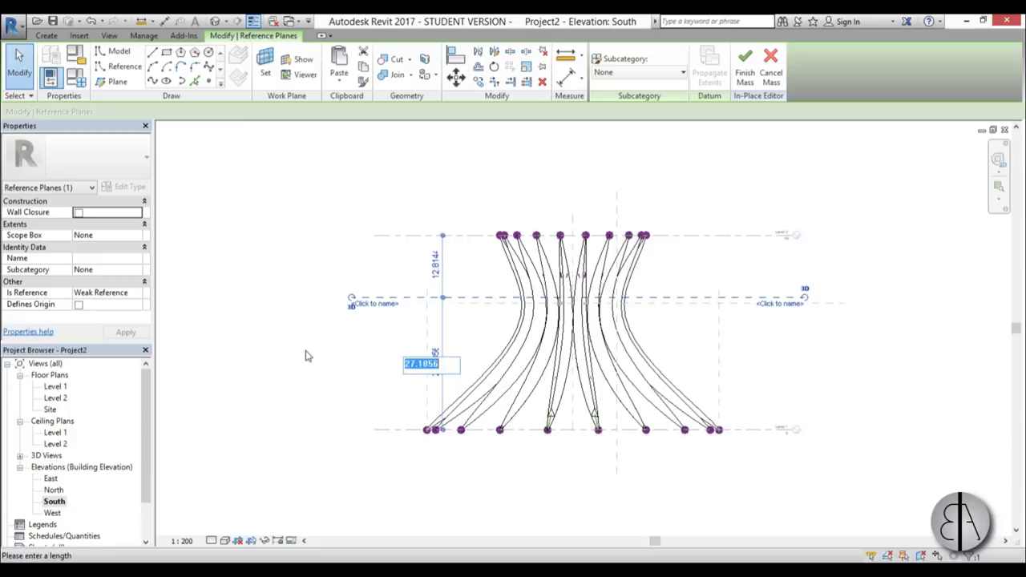
key("Return")
- Name the reference plane 'cap' and open the Site plan
scroll(595, 282, "up", 2)
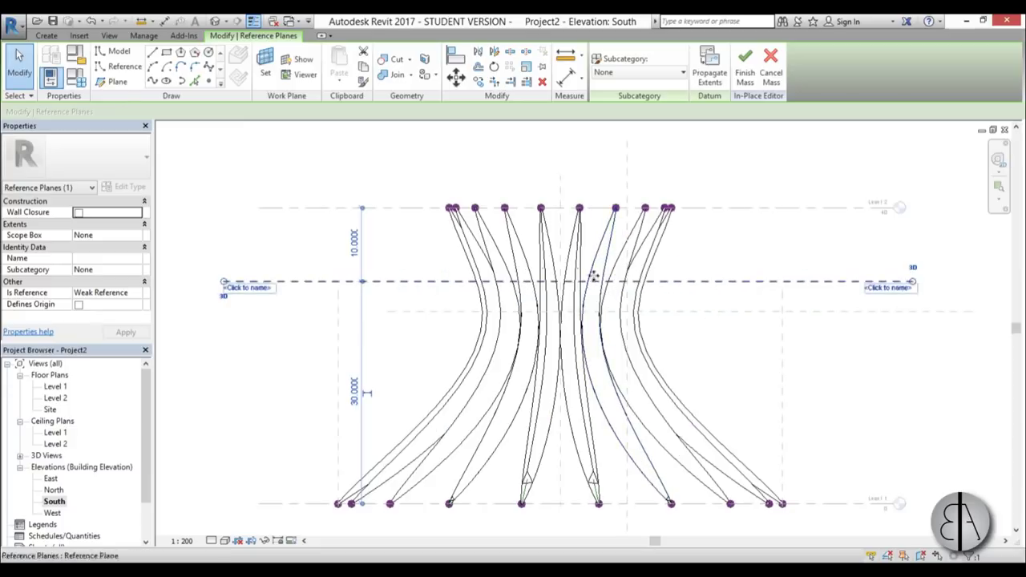
left_click(889, 288)
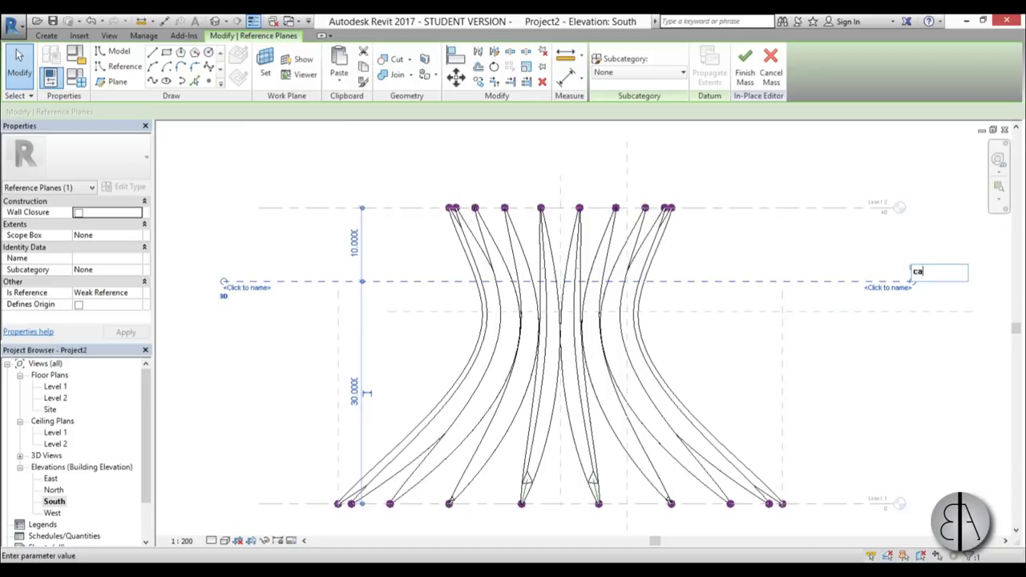
type("cap")
key("Return")
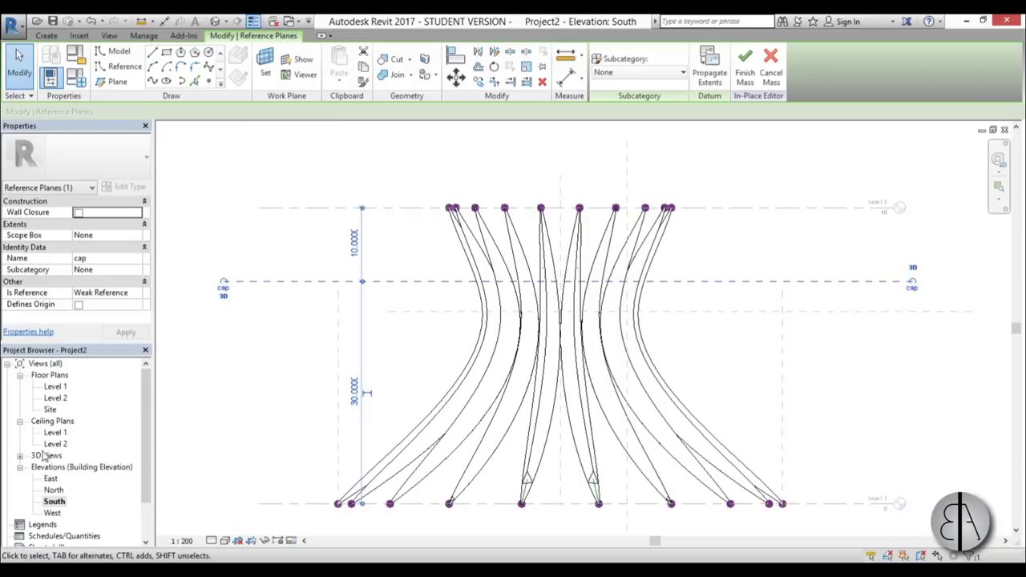
double_click(49, 408)
scroll(583, 327, "up", 3)
scroll(583, 327, "up", 3)
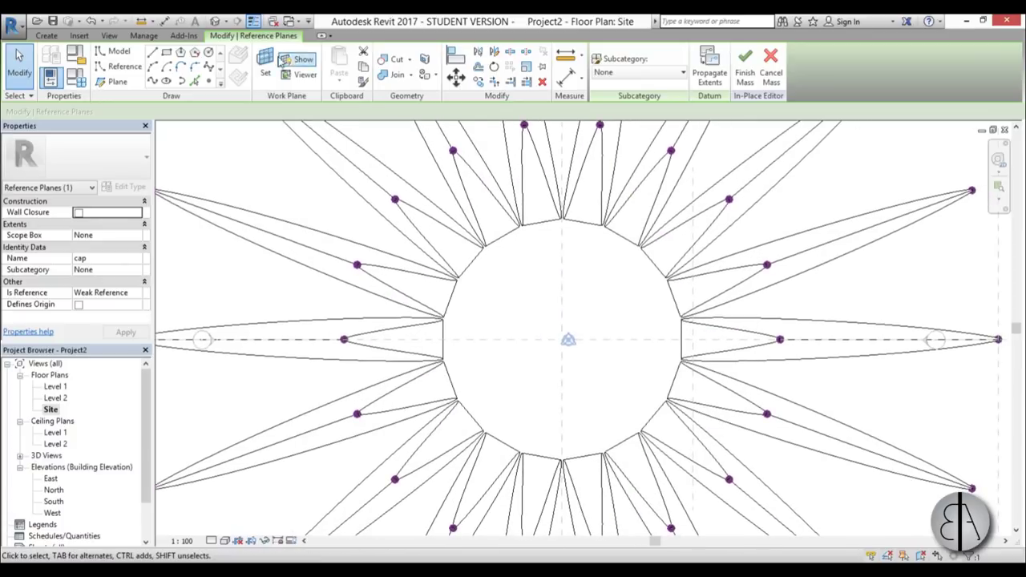
- Set the work plane to Reference Plane : cap
left_click(265, 64)
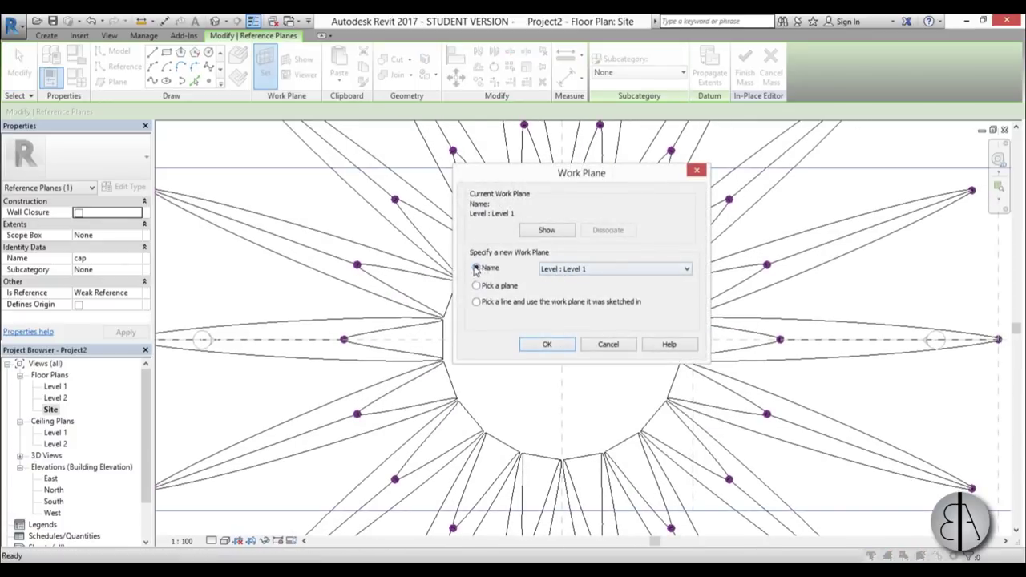
left_click(600, 270)
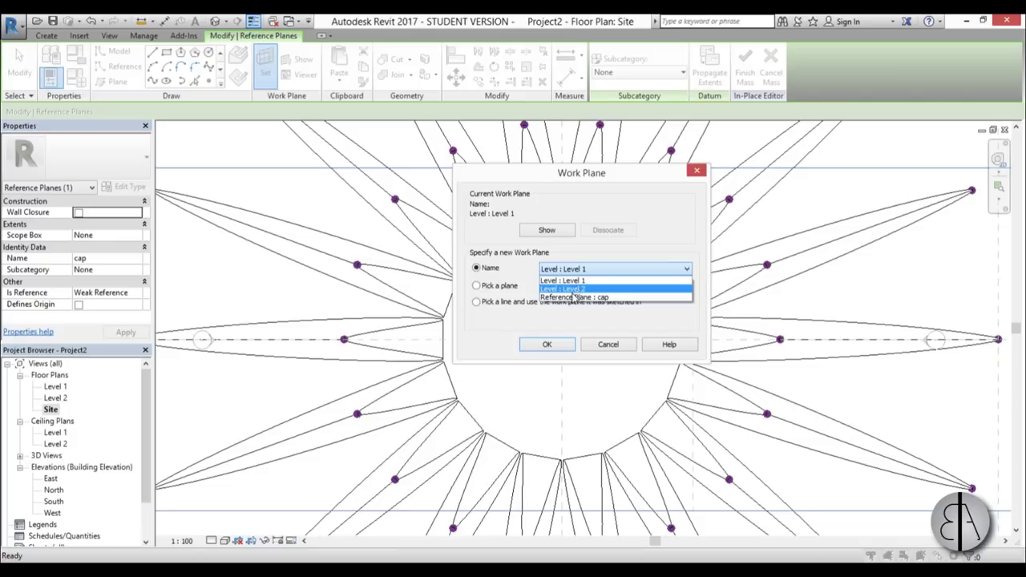
left_click(574, 298)
left_click(547, 345)
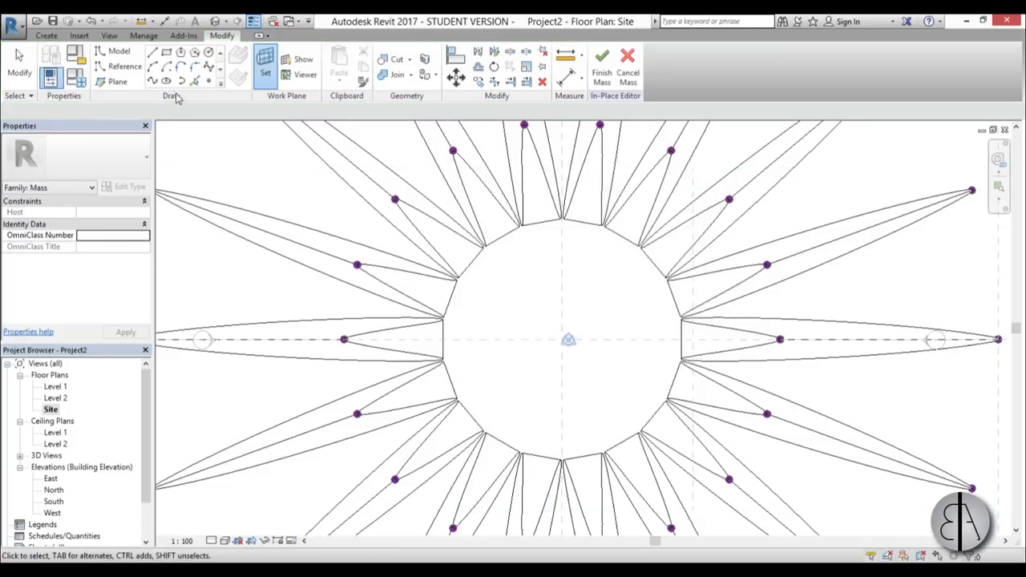
- Draw a model-line circle of radius about 9.09 centred on the mass
left_click(128, 58)
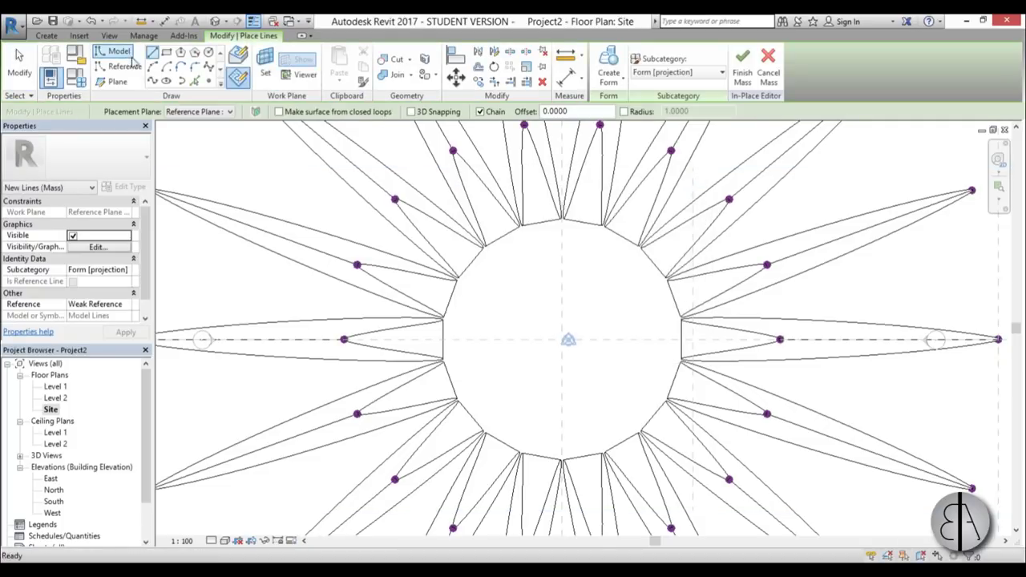
left_click(209, 53)
scroll(558, 340, "up", 3)
left_click(569, 355)
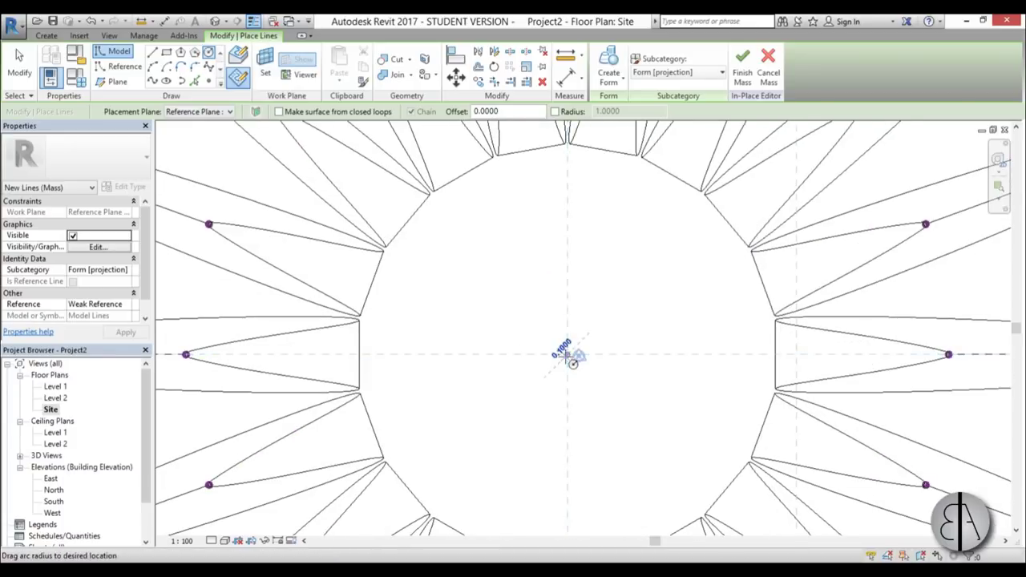
scroll(613, 292, "down", 3)
scroll(567, 230, "up", 4)
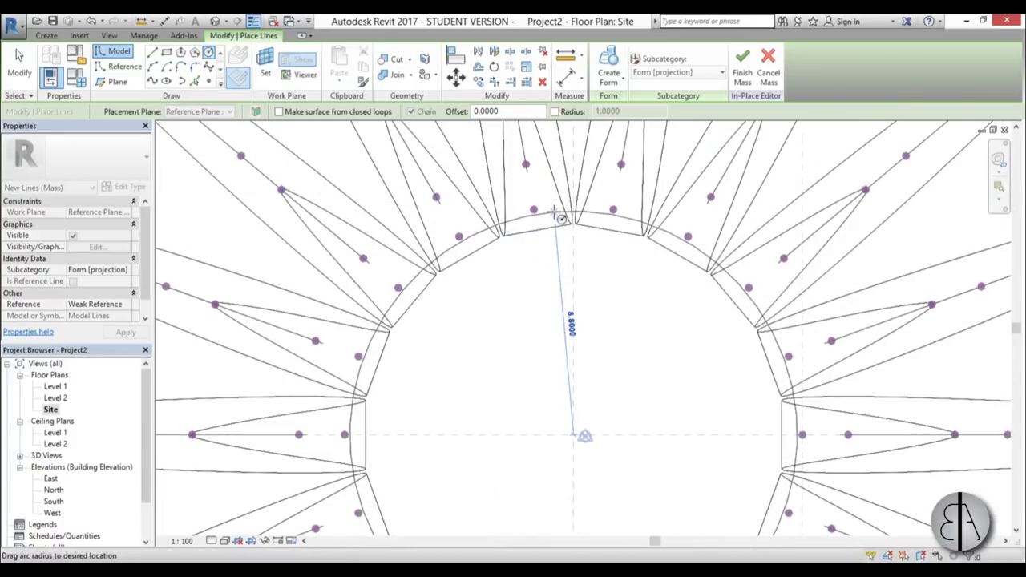
left_click(563, 214)
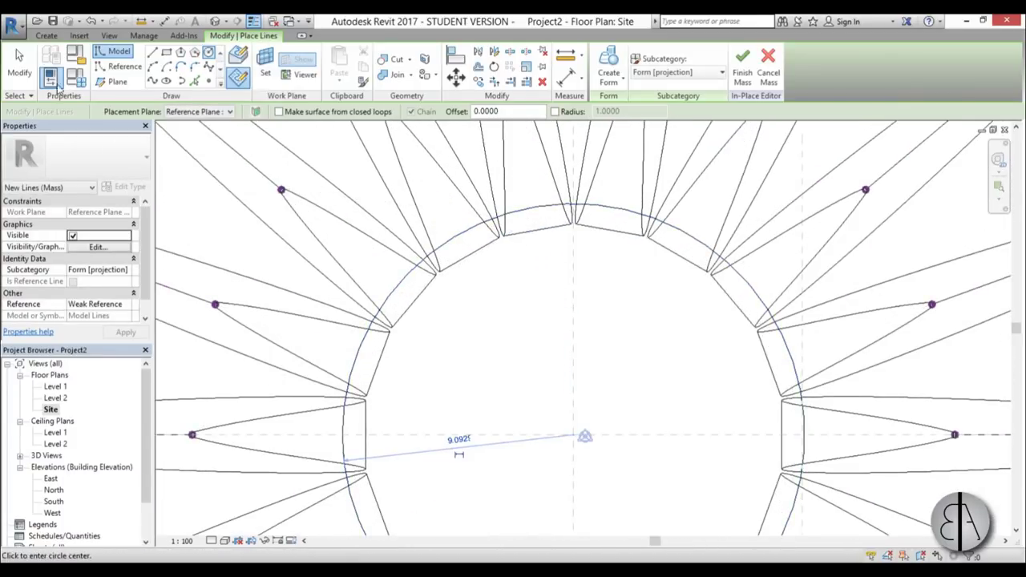
left_click(19, 64)
left_click(215, 20)
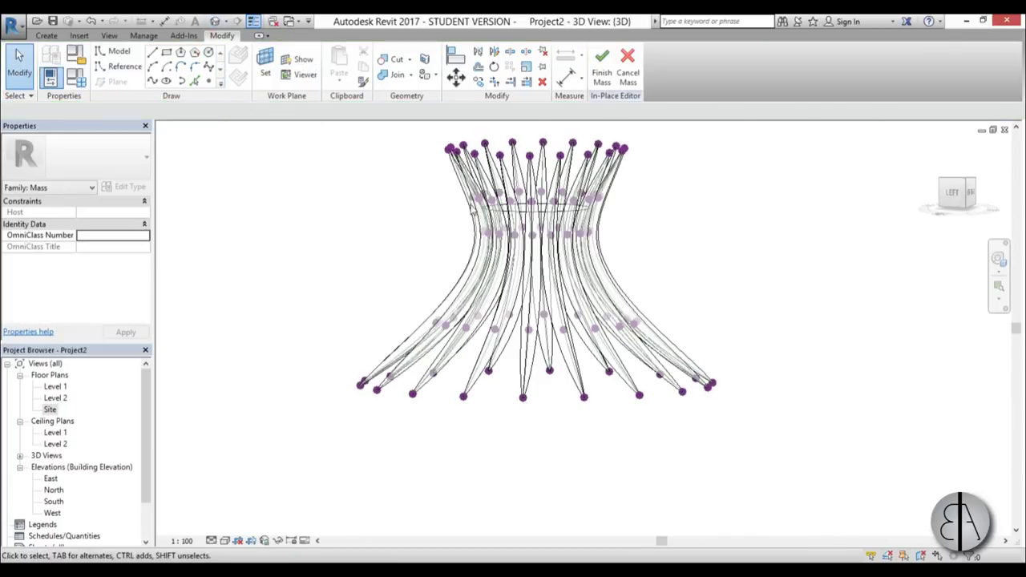
- Create a form from the cap circle
scroll(588, 295, "up", 5)
middle_click_drag(588, 295, 581, 328, "shift")
left_click(578, 335)
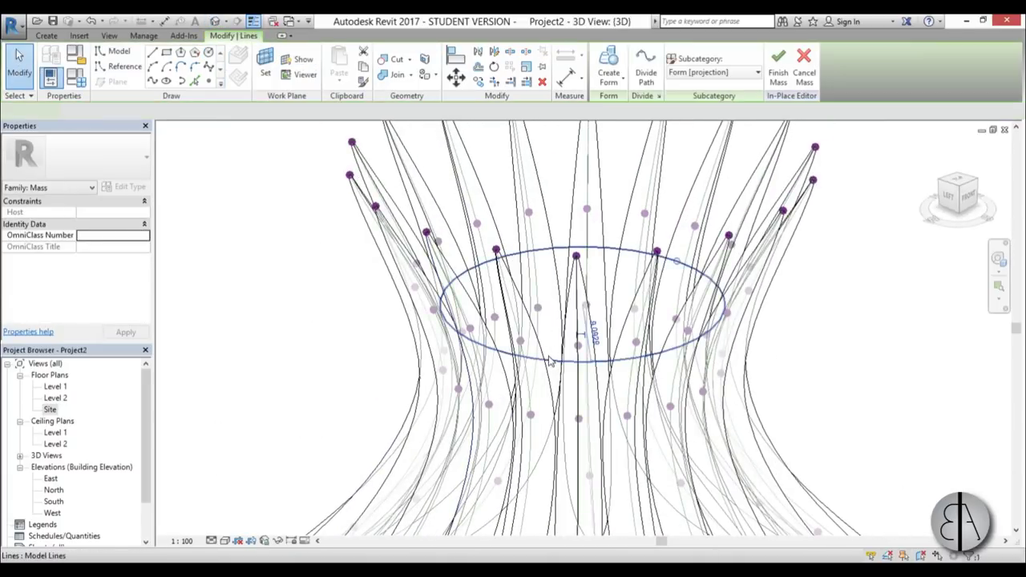
left_click(609, 66)
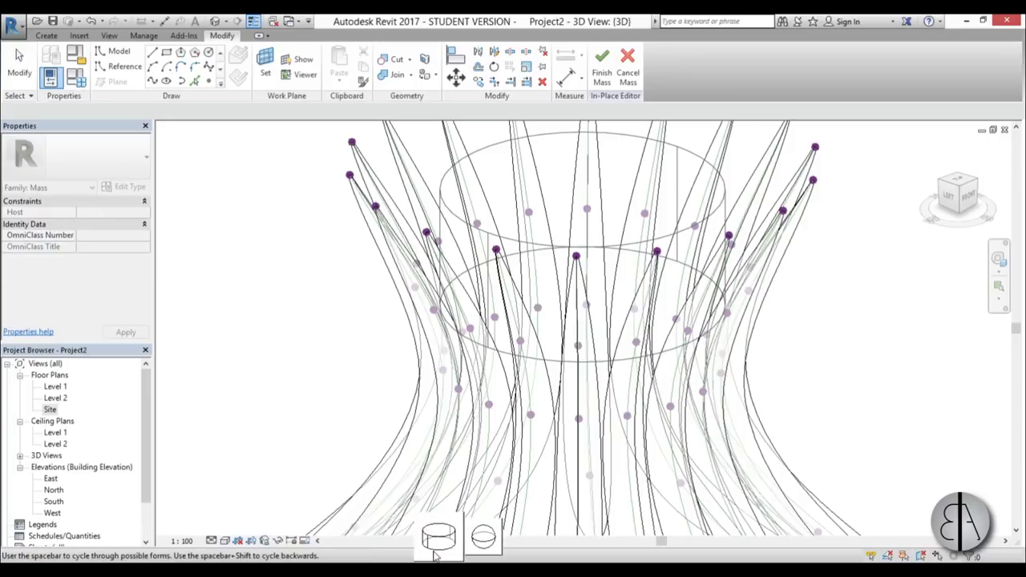
left_click(438, 537)
- Orbit to a front view and window-select the entire rib form
middle_click_drag(577, 184, 573, 220, "shift")
scroll(575, 217, "up", 2)
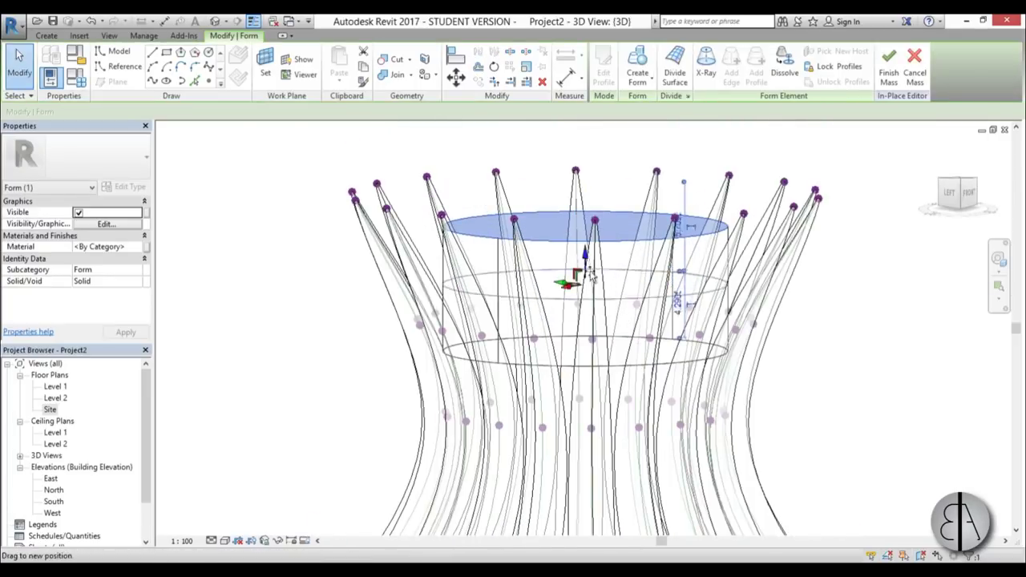
left_click(592, 328)
middle_click_drag(593, 311, 695, 463, "shift")
key("Escape")
scroll(682, 321, "down", 2)
middle_click_drag(682, 320, 503, 297, "shift")
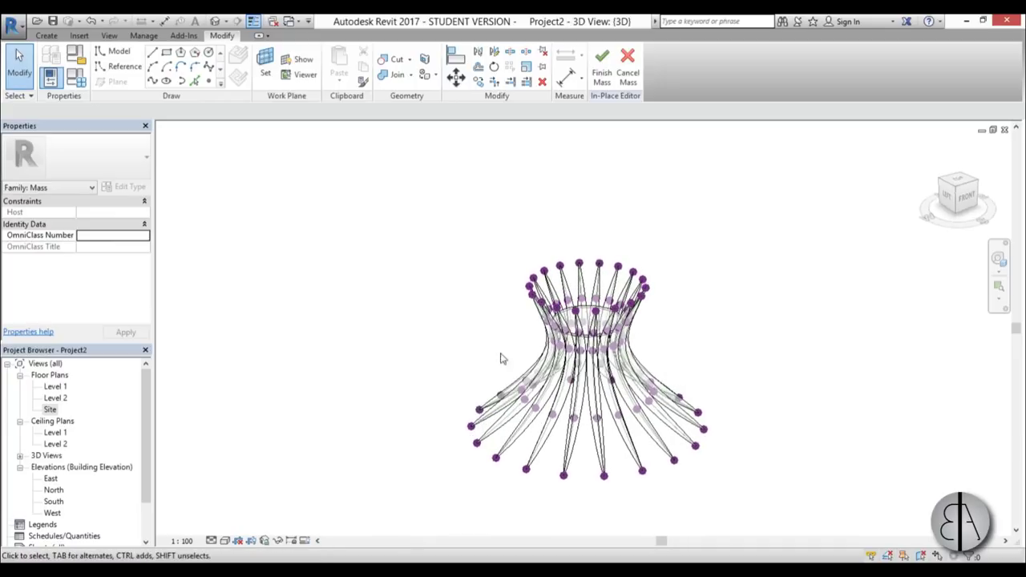
left_click_drag(344, 212, 785, 462)
- Filter the selection down to the 19 Form elements
left_click(698, 77)
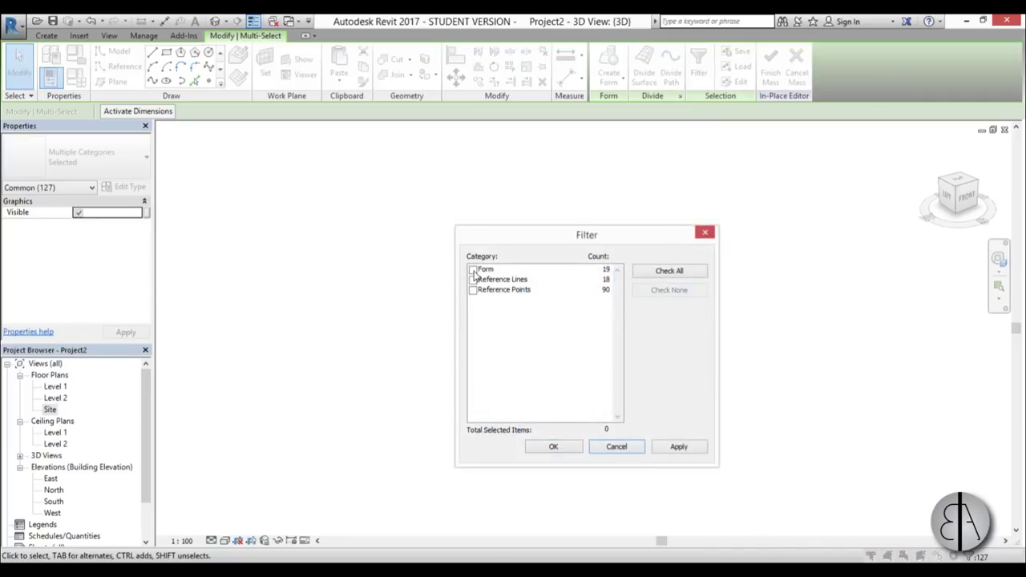
left_click(553, 447)
scroll(648, 366, "up", 3)
middle_click_drag(717, 540, 726, 506, "shift")
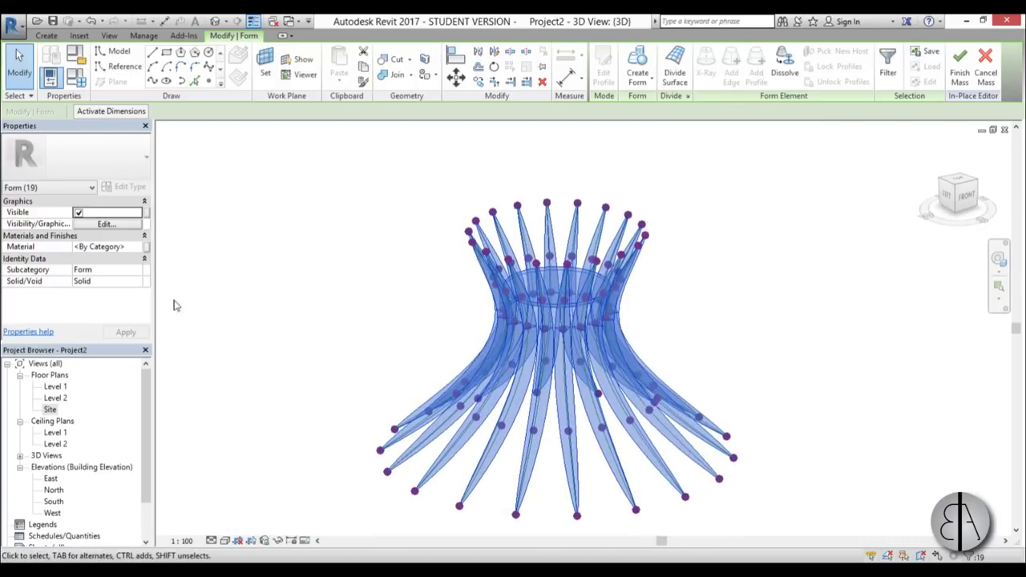
- Assign the Autodesk Concrete material GFRC to the selected forms
left_click(135, 249)
left_click(145, 247)
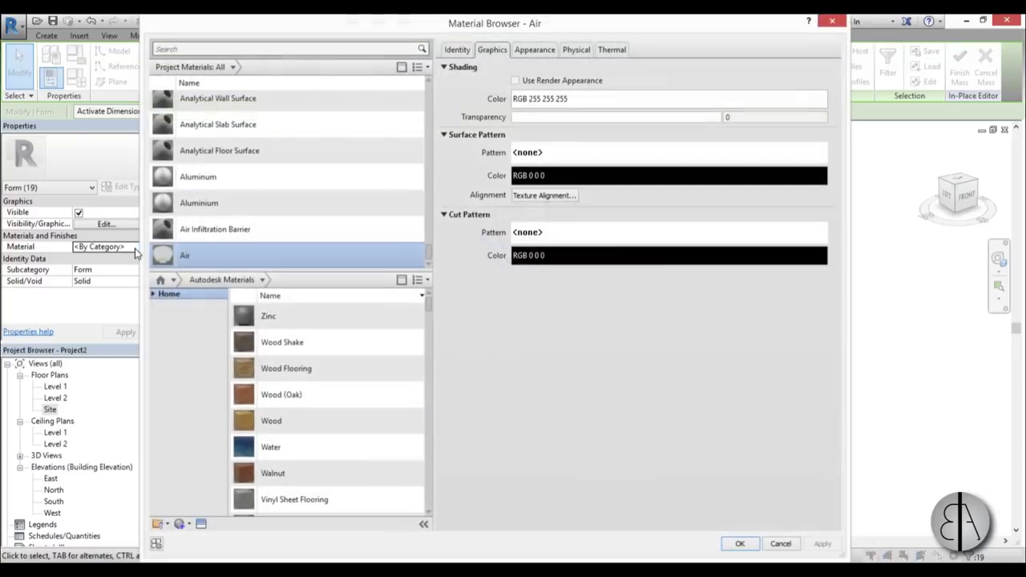
left_click(153, 294)
left_click(162, 316)
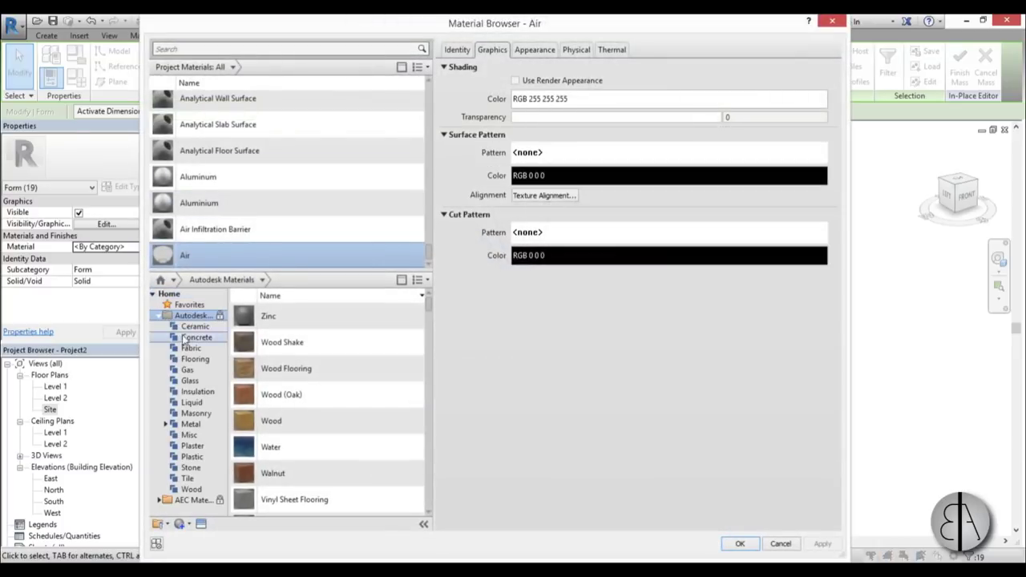
left_click(192, 338)
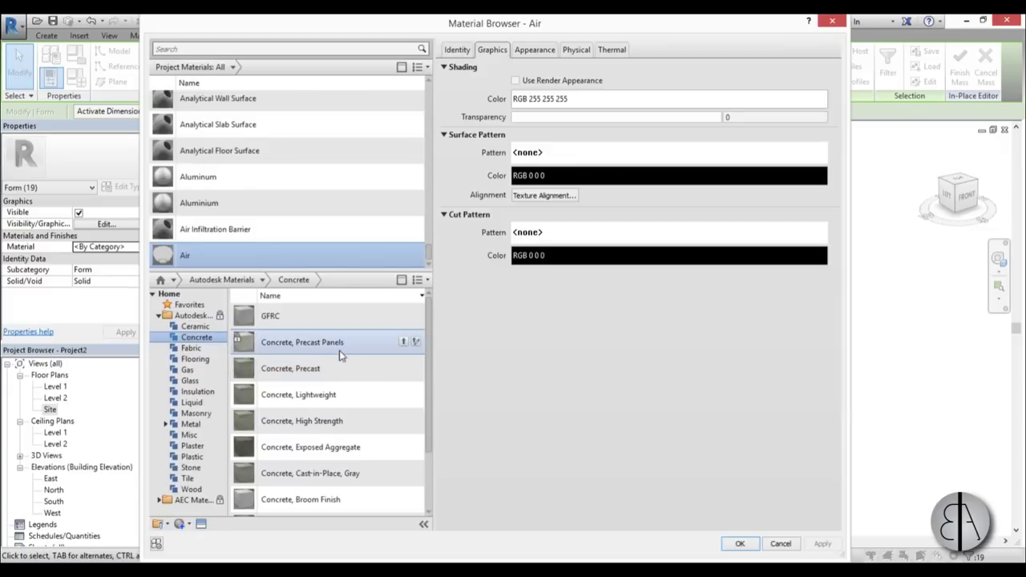
left_click(312, 351)
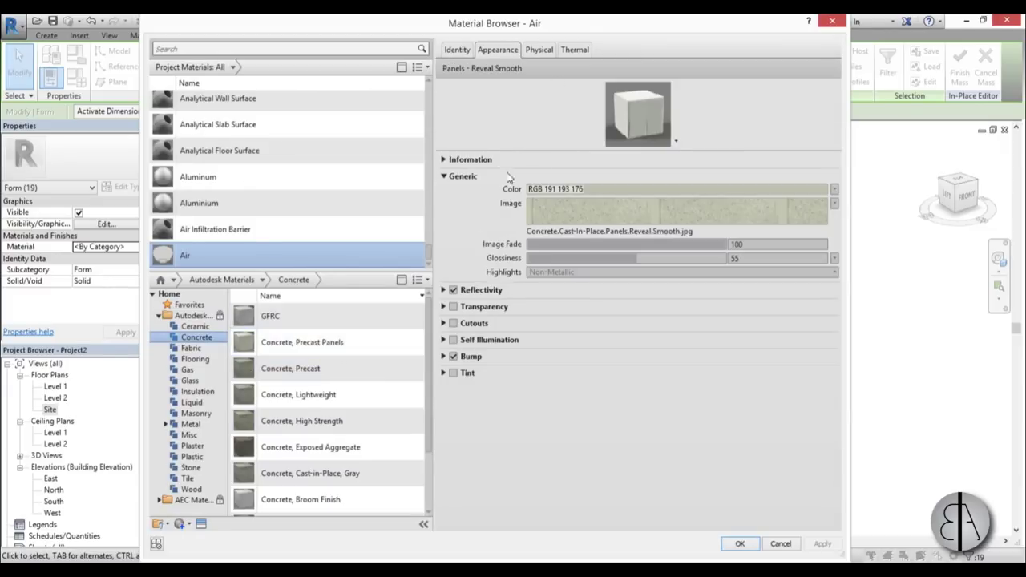
left_click(282, 320)
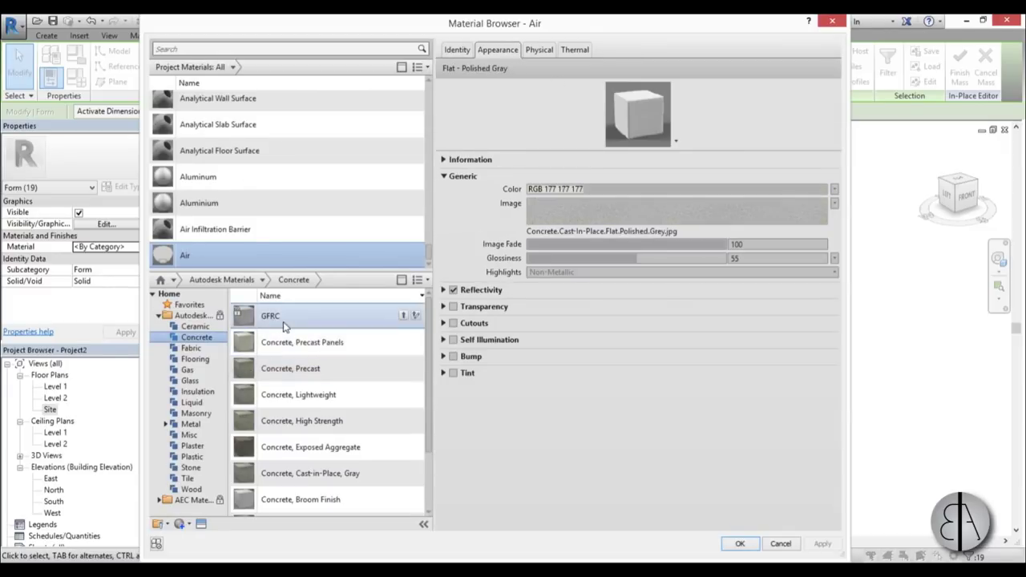
left_click(317, 501)
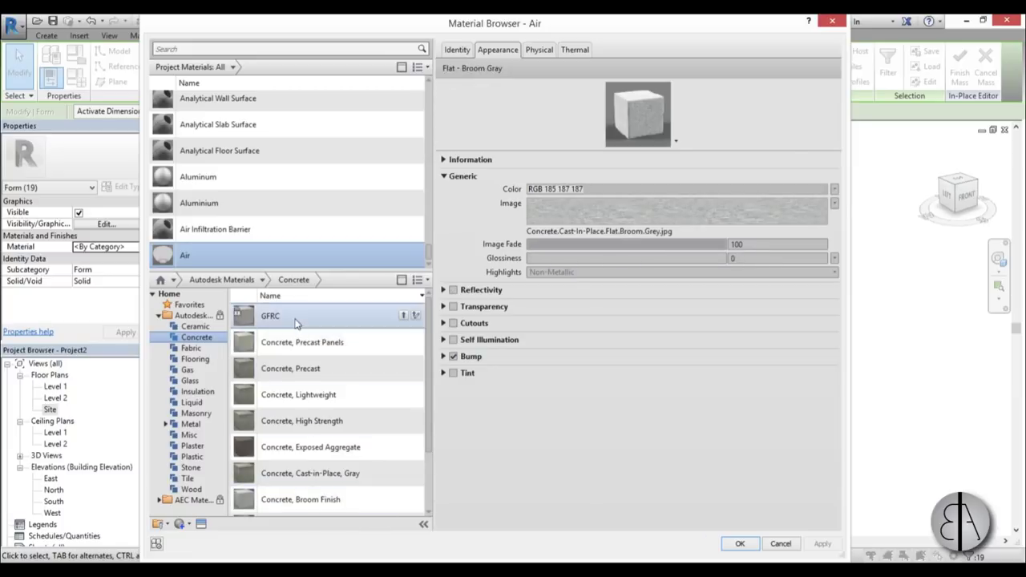
left_click(328, 329)
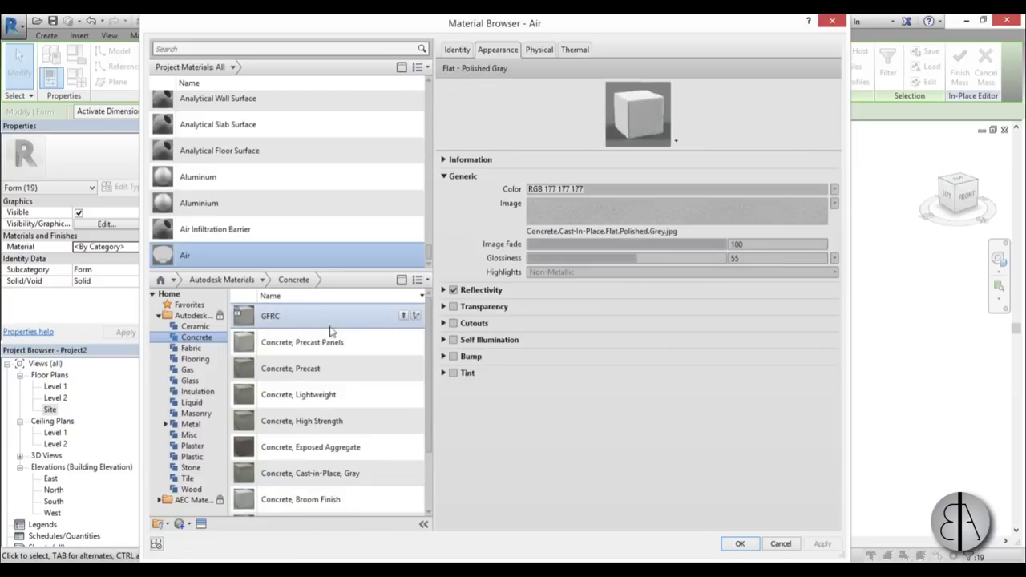
left_click(404, 318)
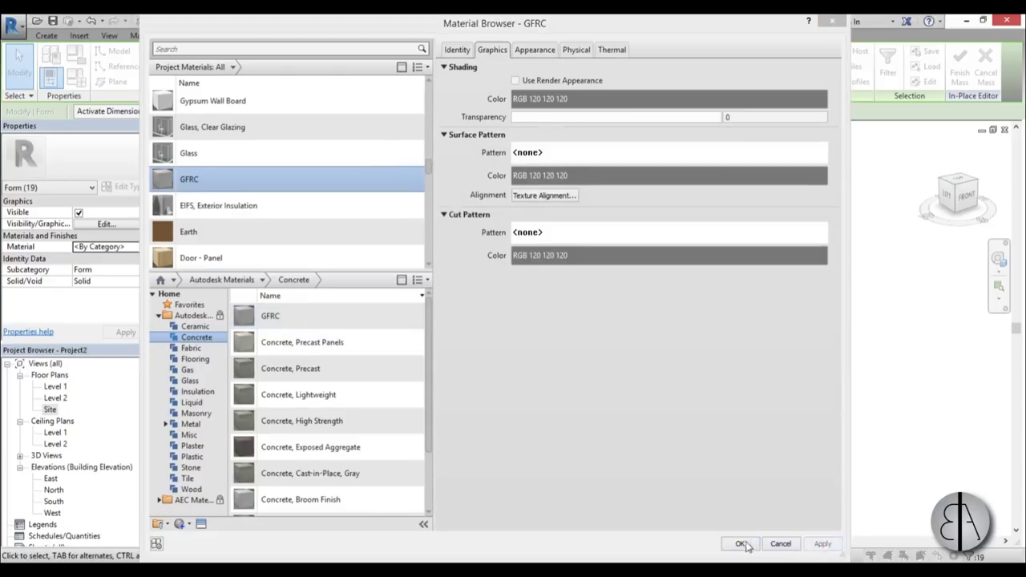
left_click(738, 543)
left_click(702, 334)
middle_click_drag(702, 334, 708, 378, "shift")
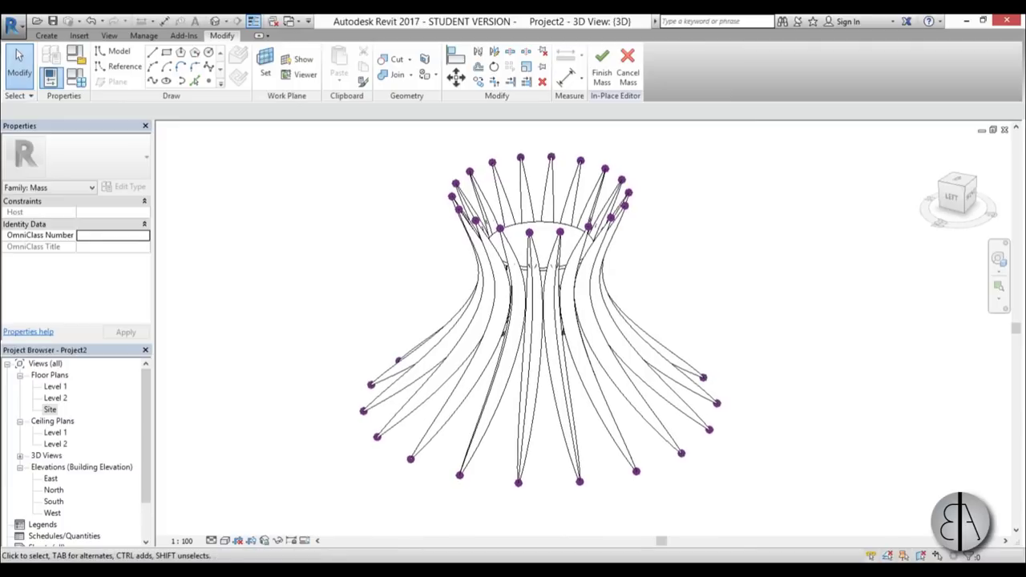
- Switch to Wireframe, then open the South elevation and the Level 1 floor plan
left_click(225, 541)
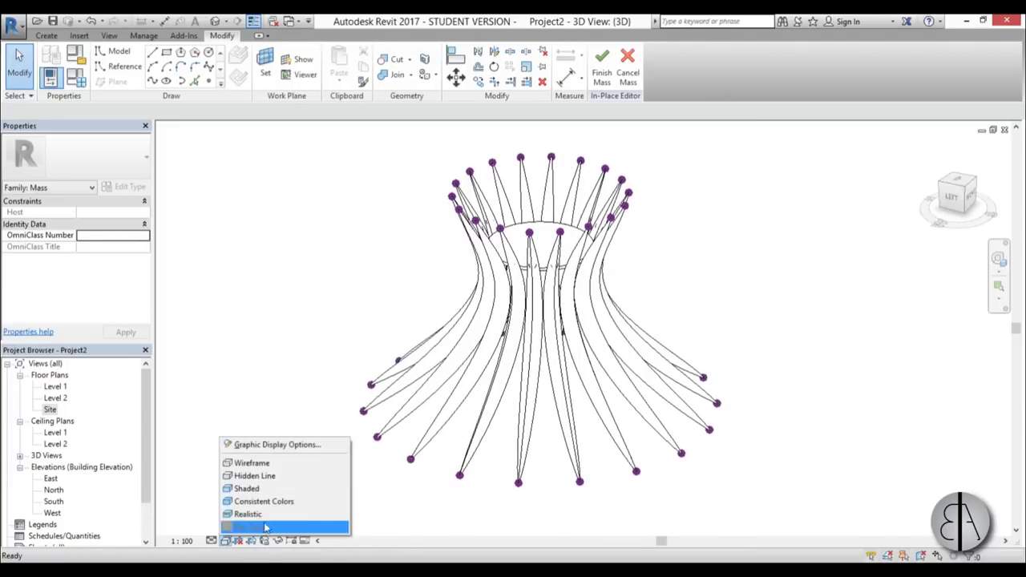
left_click(255, 464)
middle_click_drag(681, 456, 328, 524, "shift")
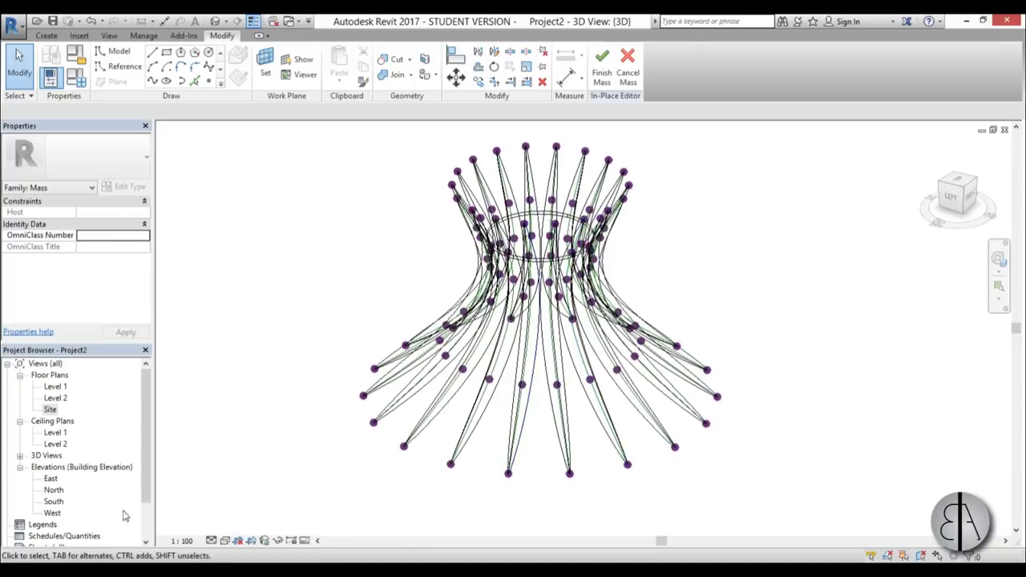
double_click(53, 501)
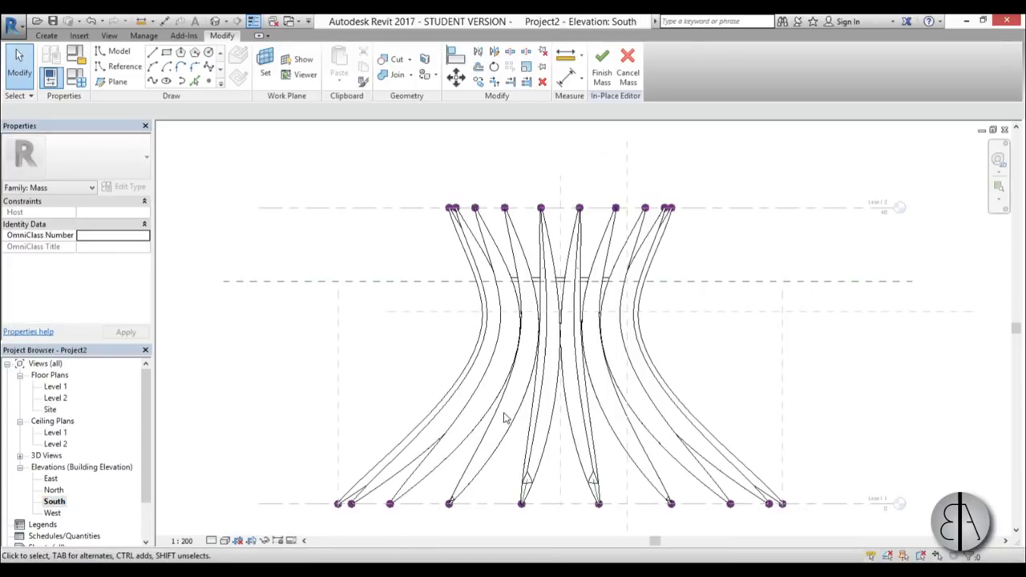
double_click(55, 387)
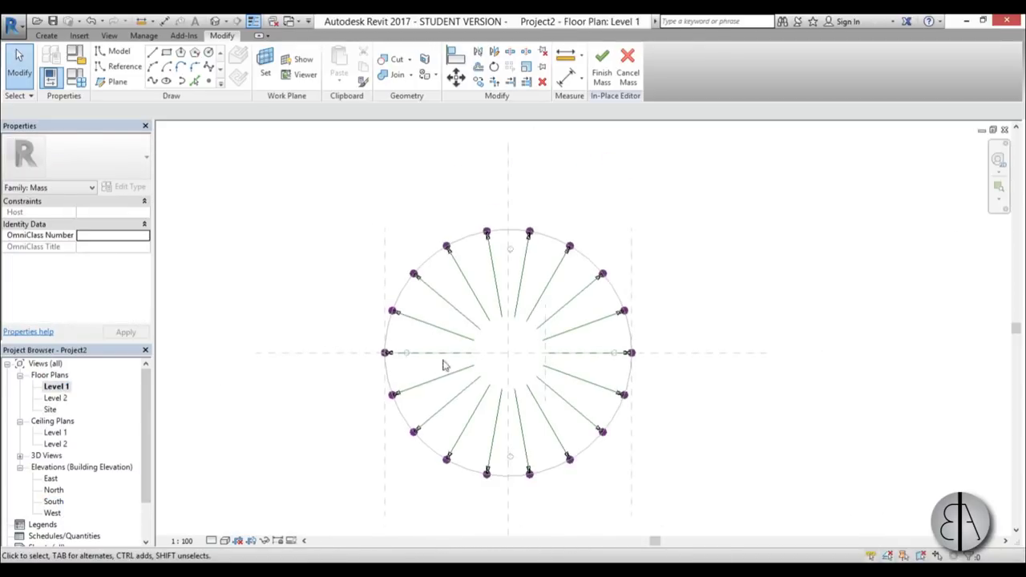
left_click(46, 40)
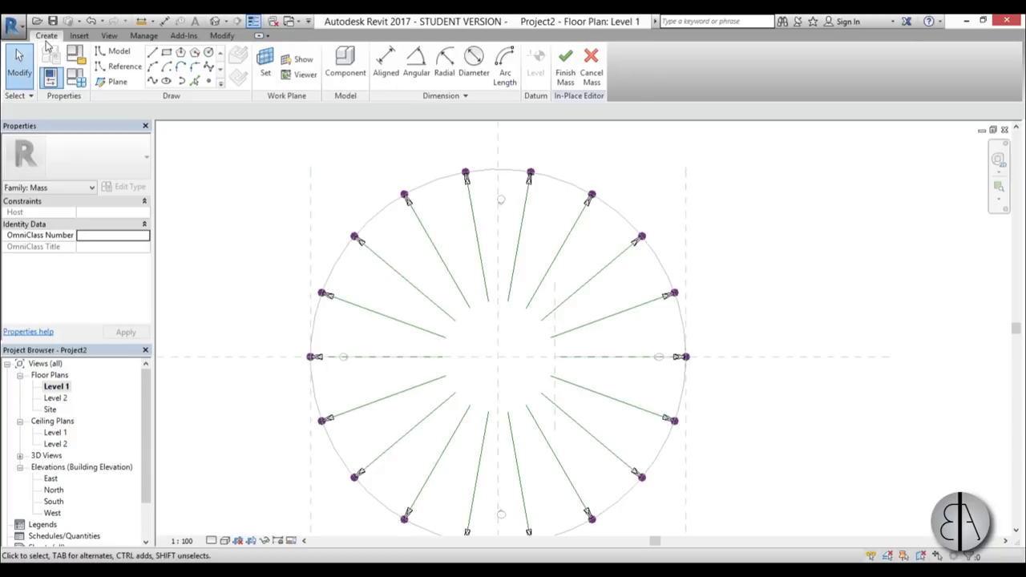
- Start a model line and pick the horizontal reference plane as its work plane
left_click(118, 54)
left_click(265, 64)
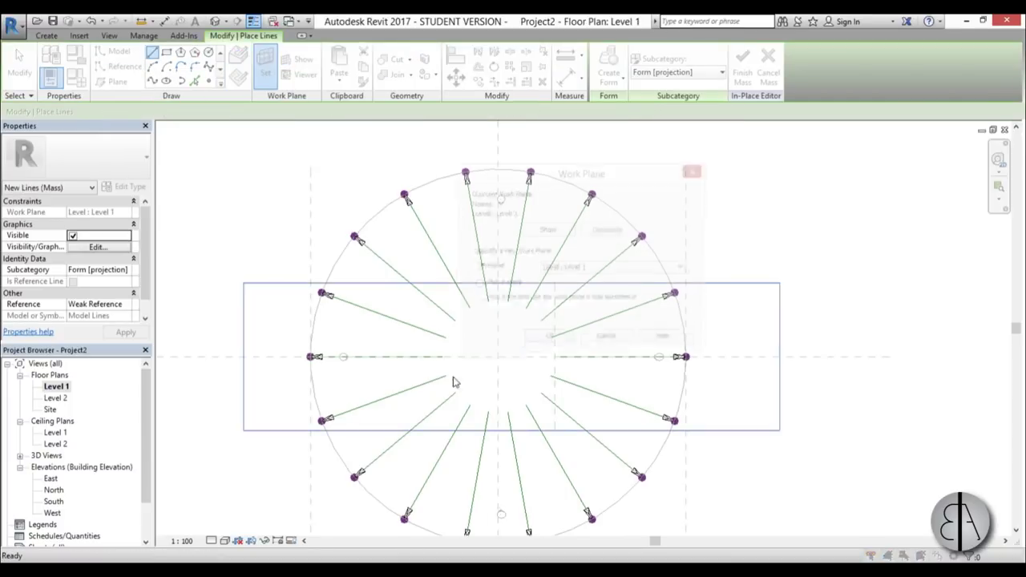
left_click(547, 344)
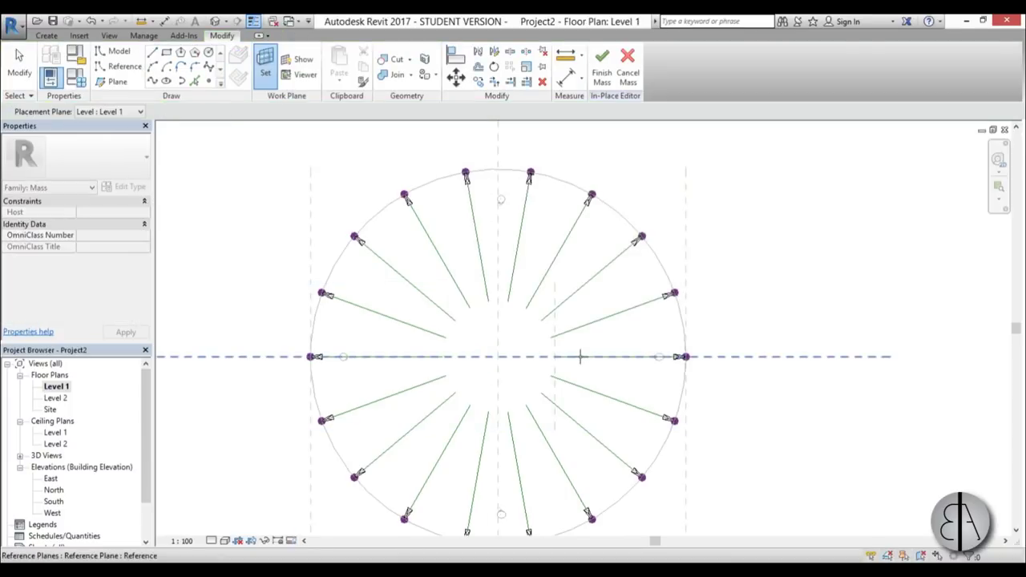
left_click(577, 358)
- Open the South elevation and start a spline at a rib foot on Level 1, running up the rib
double_click(652, 223)
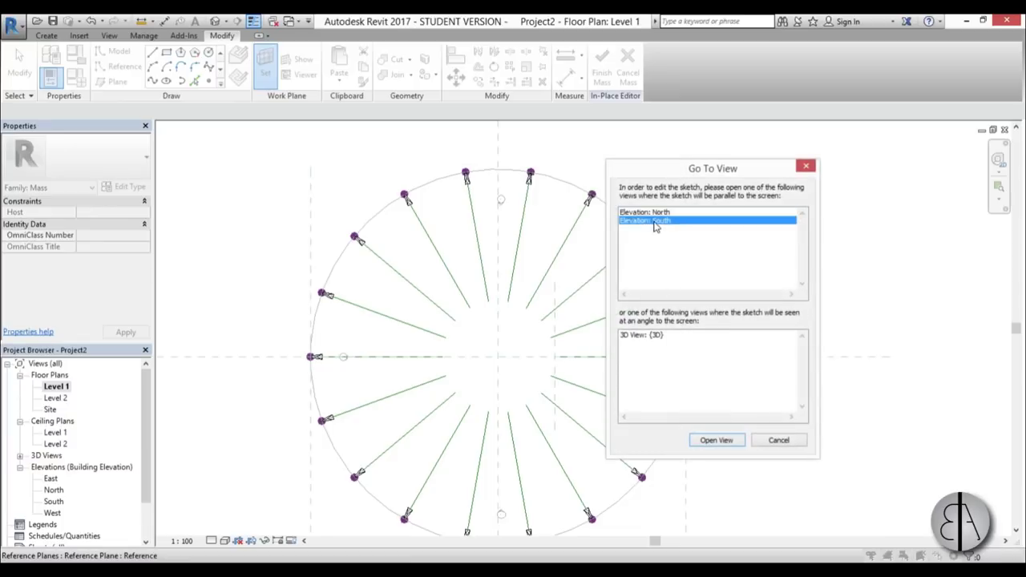
scroll(632, 310, "up", 4)
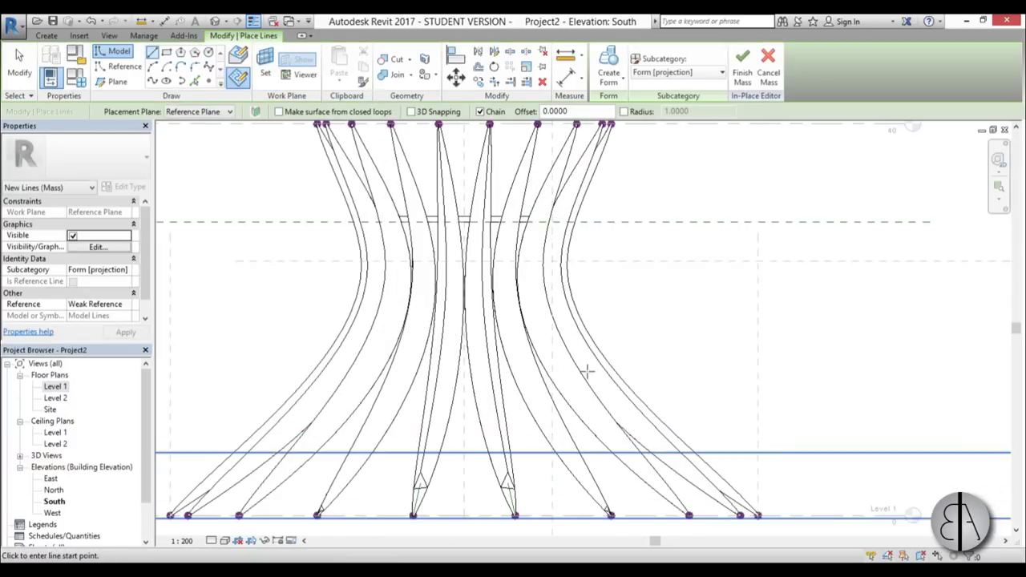
left_click(153, 82)
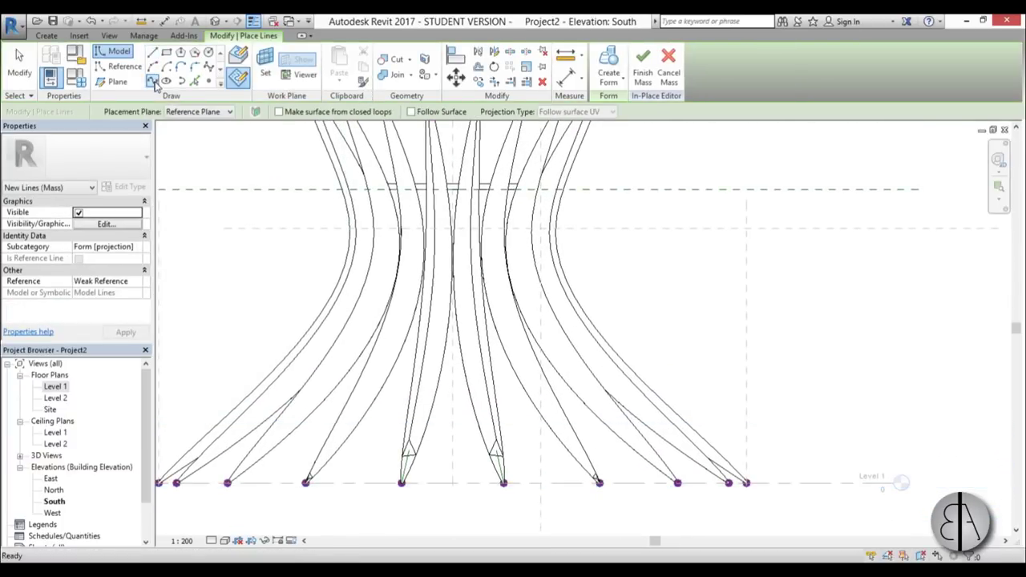
scroll(743, 484, "up", 3)
scroll(741, 481, "up", 5)
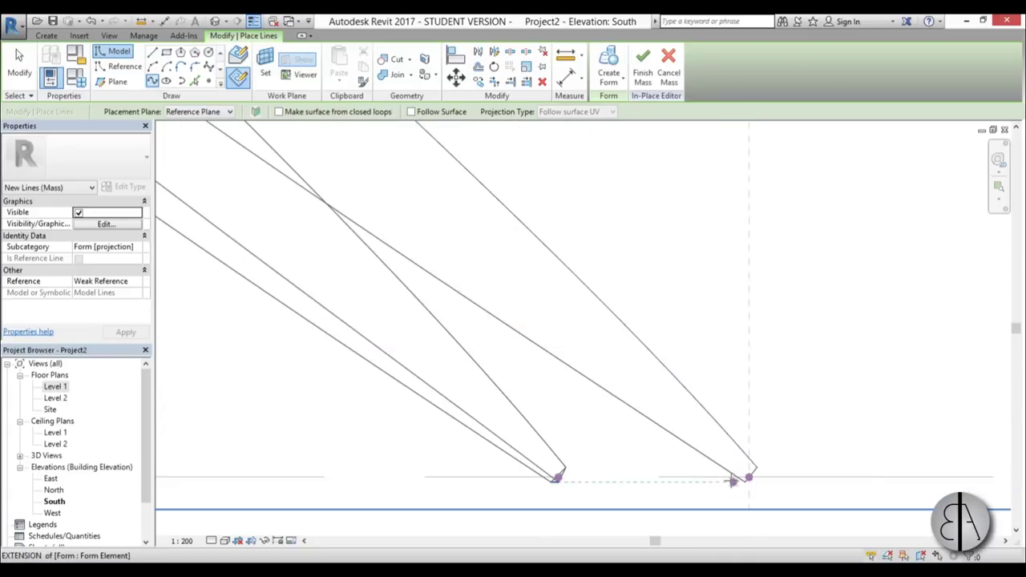
left_click(733, 477)
middle_click_drag(602, 394, 698, 550)
left_click(487, 355)
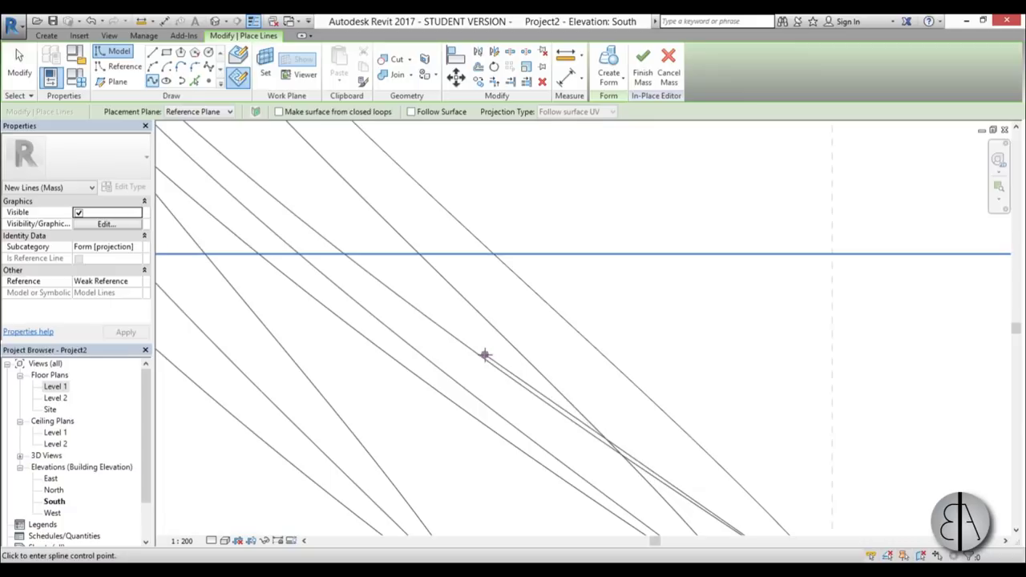
- Switch the elevation to Wireframe and finish the first spline along the rib
scroll(438, 309, "down", 4)
left_click(225, 541)
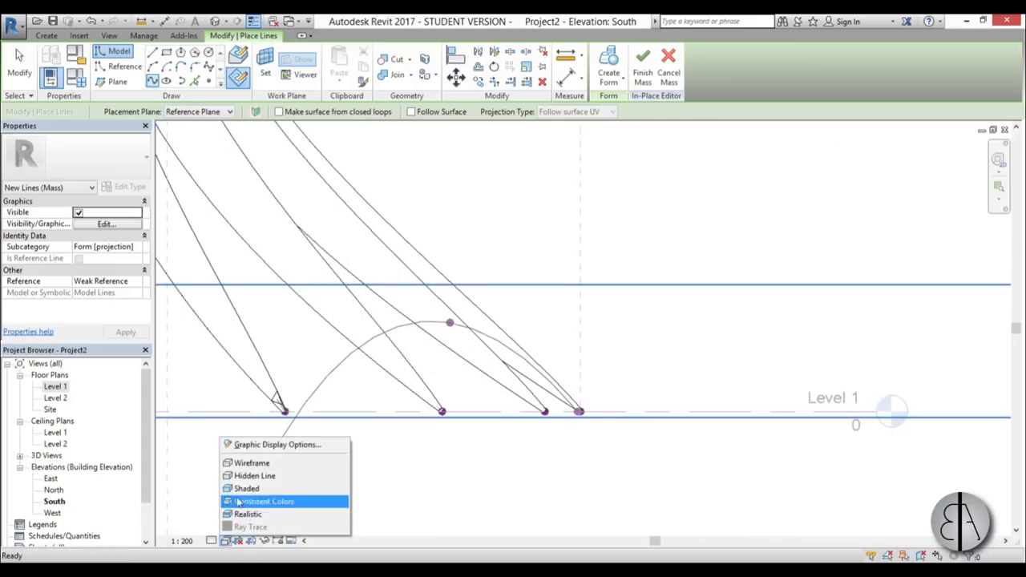
left_click(252, 460)
left_click(561, 353)
key("Escape")
scroll(561, 353, "down", 2)
scroll(617, 445, "down", 2)
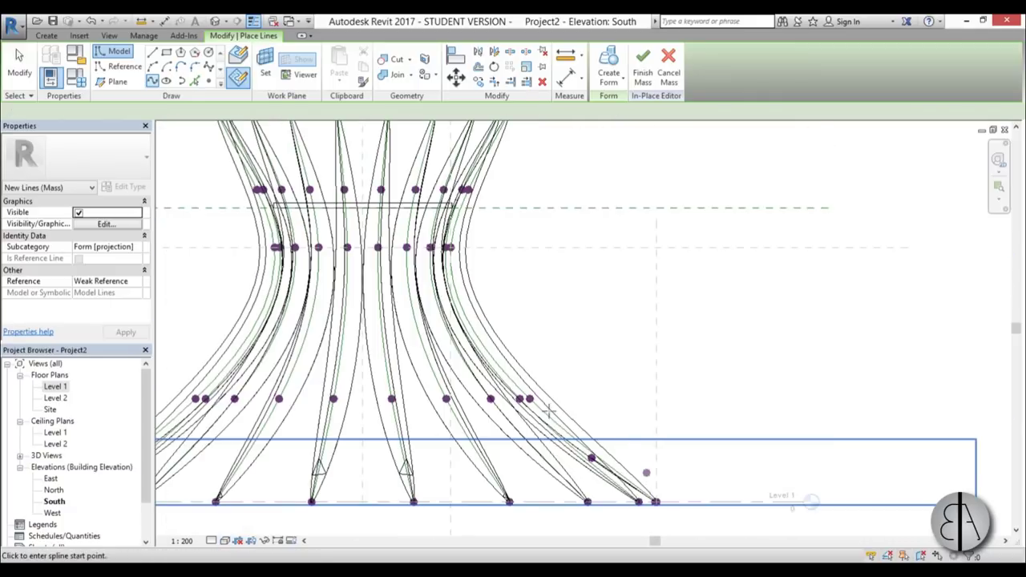
scroll(549, 413, "up", 4)
scroll(505, 352, "down", 3)
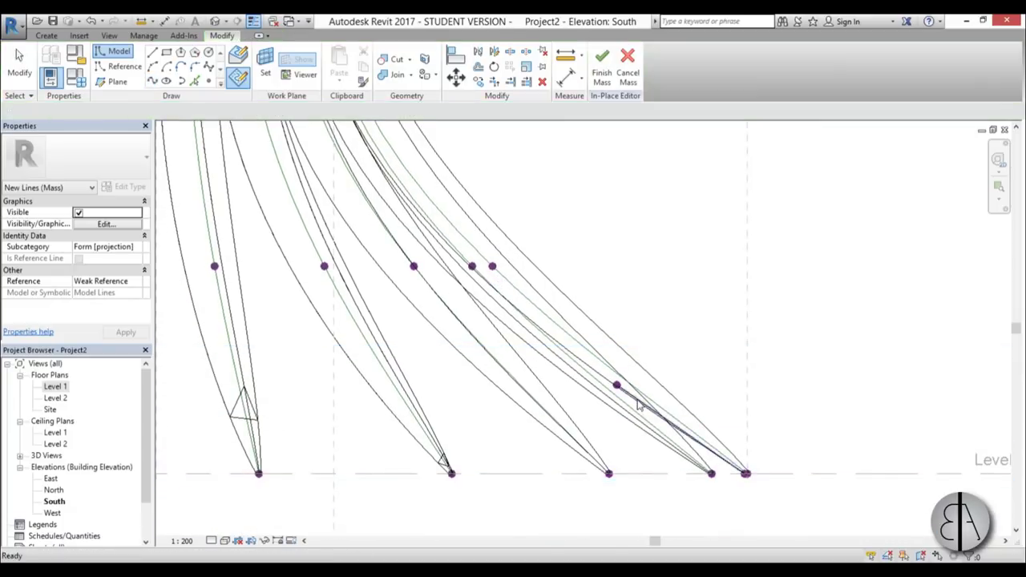
- Exit spline drawing and check one of the drawn model lines
key("Escape")
scroll(593, 369, "up", 3)
left_click(597, 373)
scroll(558, 287, "down", 3)
key("Escape")
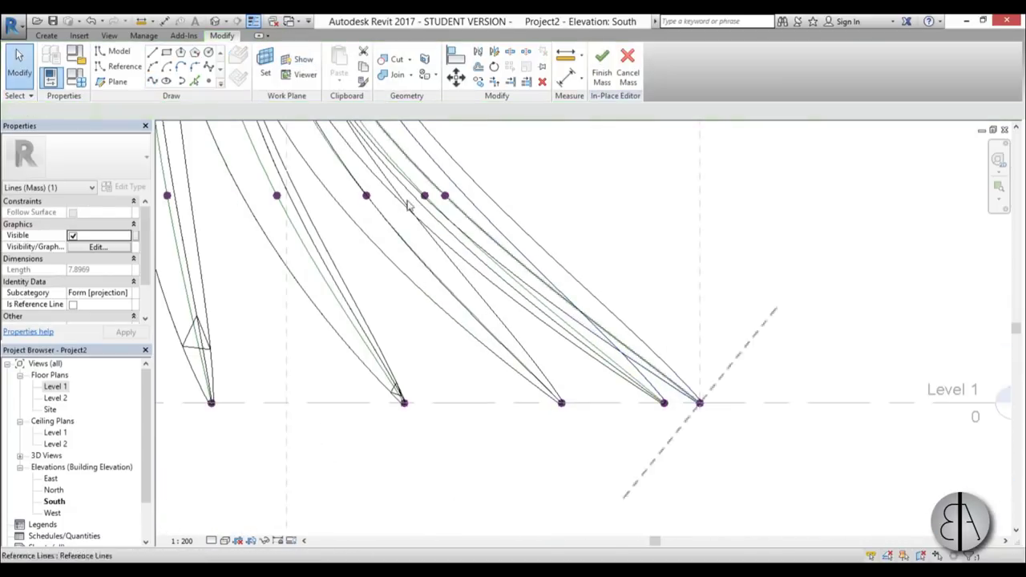
- Start a second spline at a rib base and add a control point
left_click(154, 82)
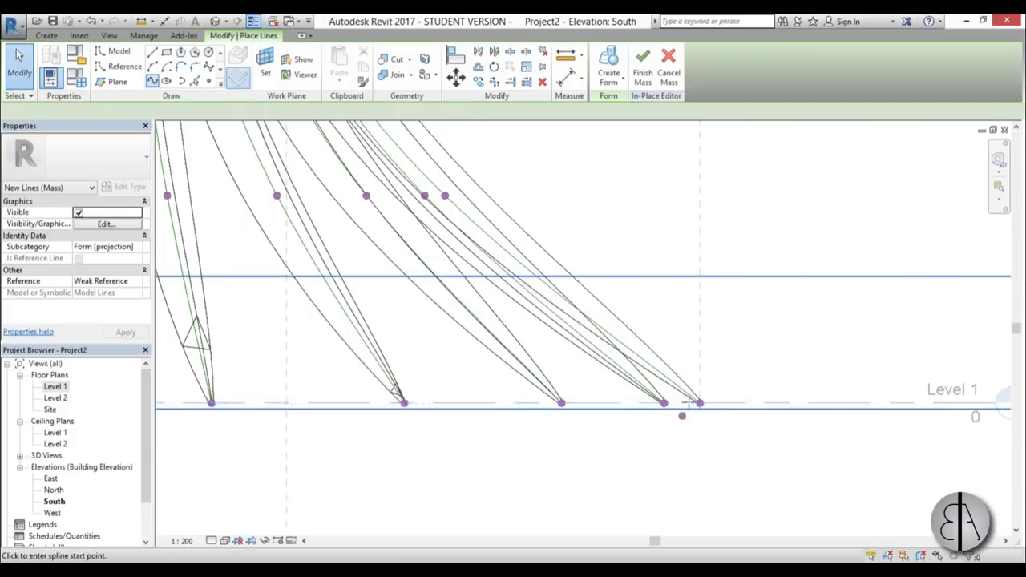
scroll(685, 405, "up", 3)
middle_click_drag(642, 360, 726, 517)
left_click(565, 360)
scroll(528, 351, "up", 1)
left_click(523, 350)
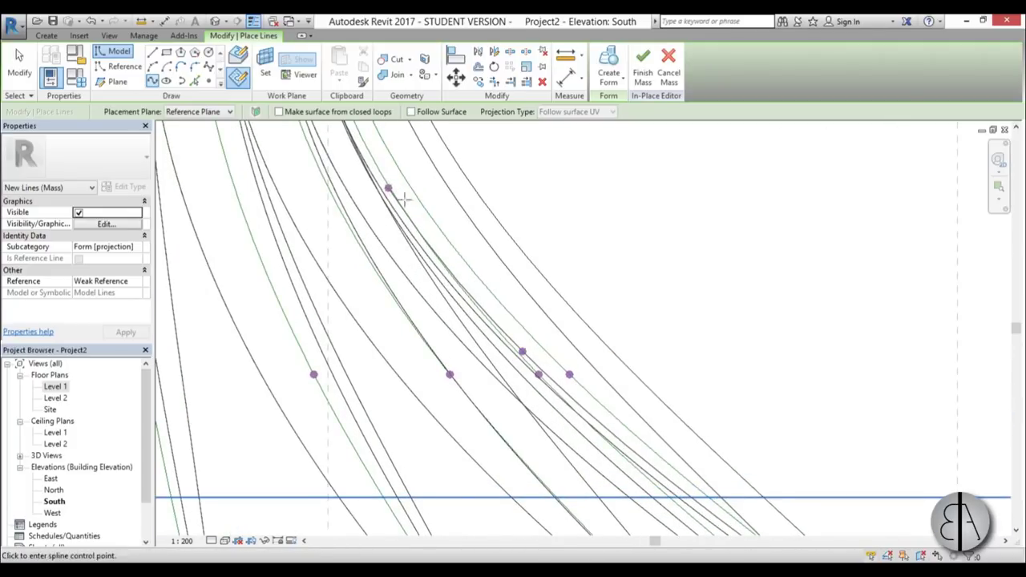
- Add a reshaping control point up to the cap plane and finish the second spline
scroll(398, 192, "down", 3)
middle_click_drag(486, 349, 497, 374)
scroll(497, 374, "up", 3)
left_click(489, 338)
scroll(490, 340, "down", 2)
scroll(505, 353, "up", 2)
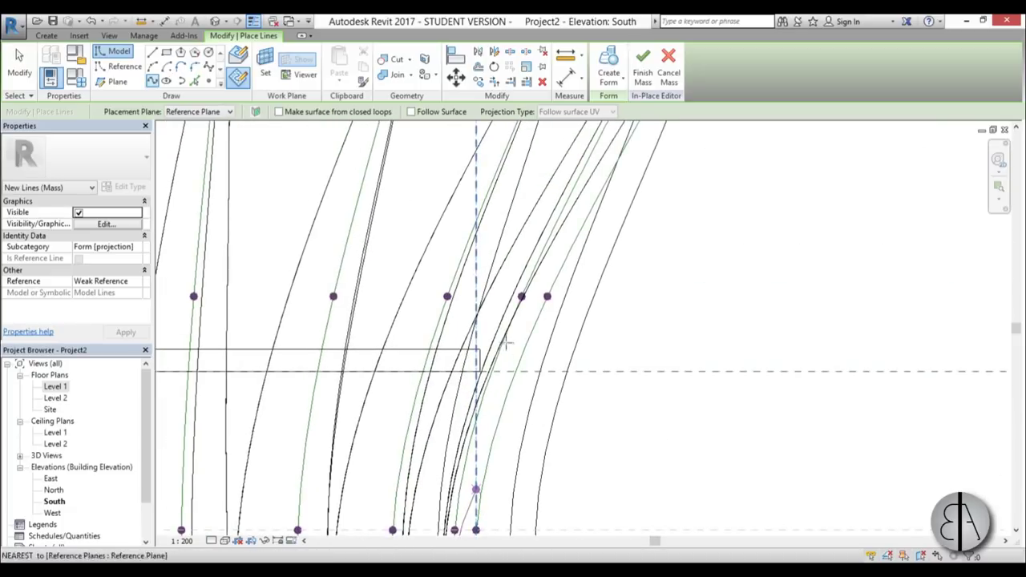
key("Escape")
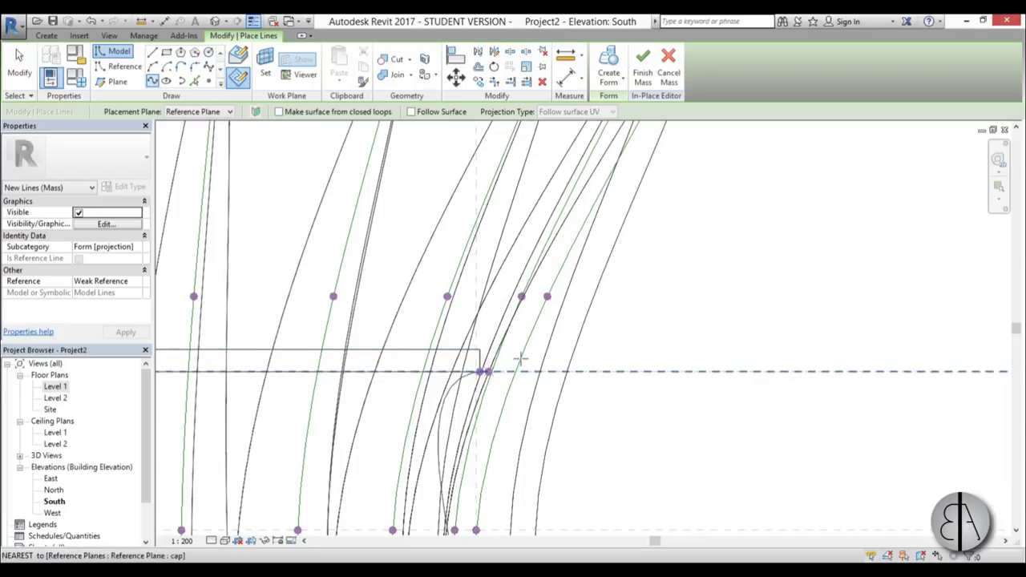
scroll(521, 355, "down", 3)
- Draw a vertical reference line at the centre of the mass
left_click(19, 72)
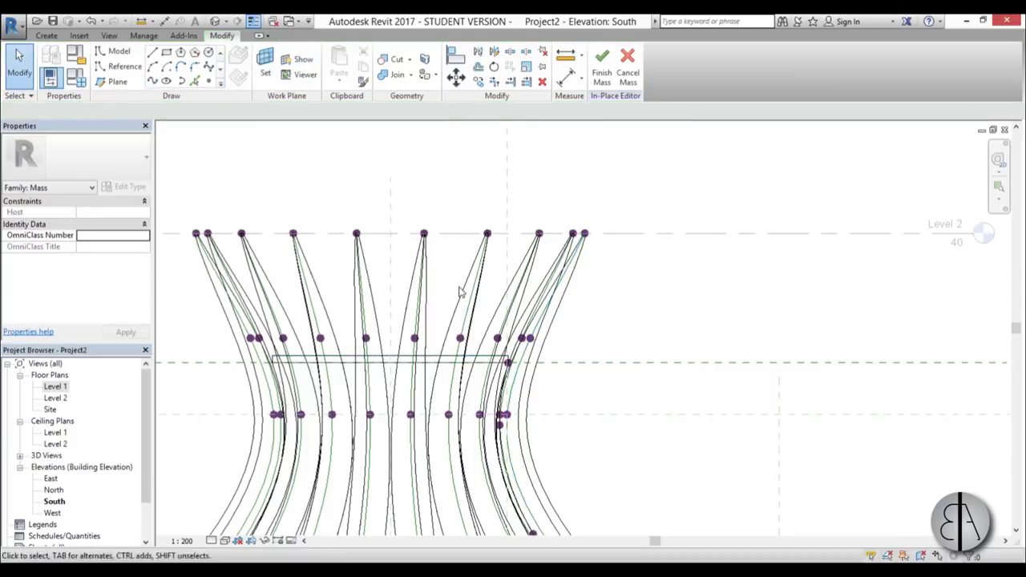
scroll(547, 264, "down", 4)
scroll(548, 264, "up", 2)
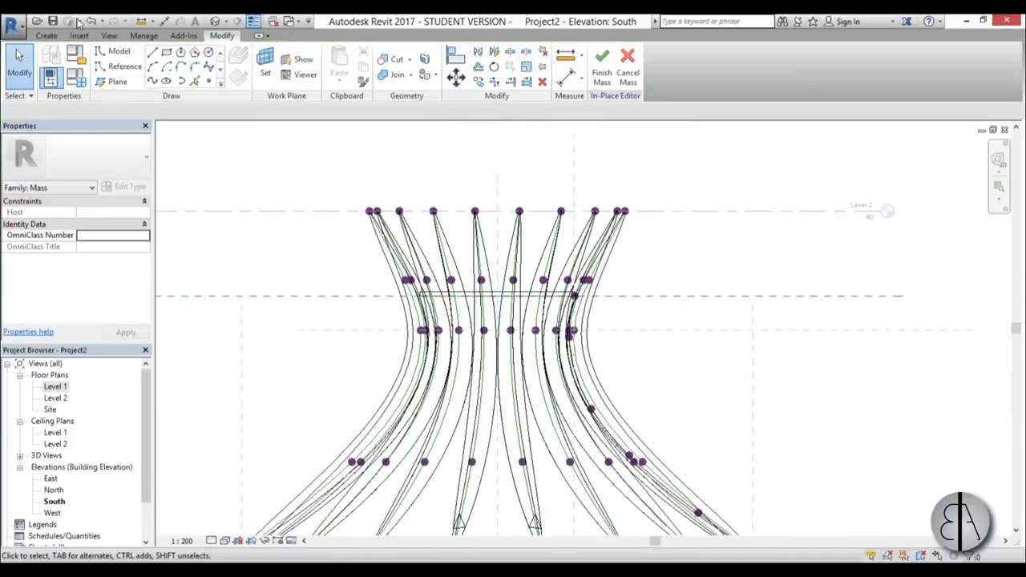
left_click(119, 66)
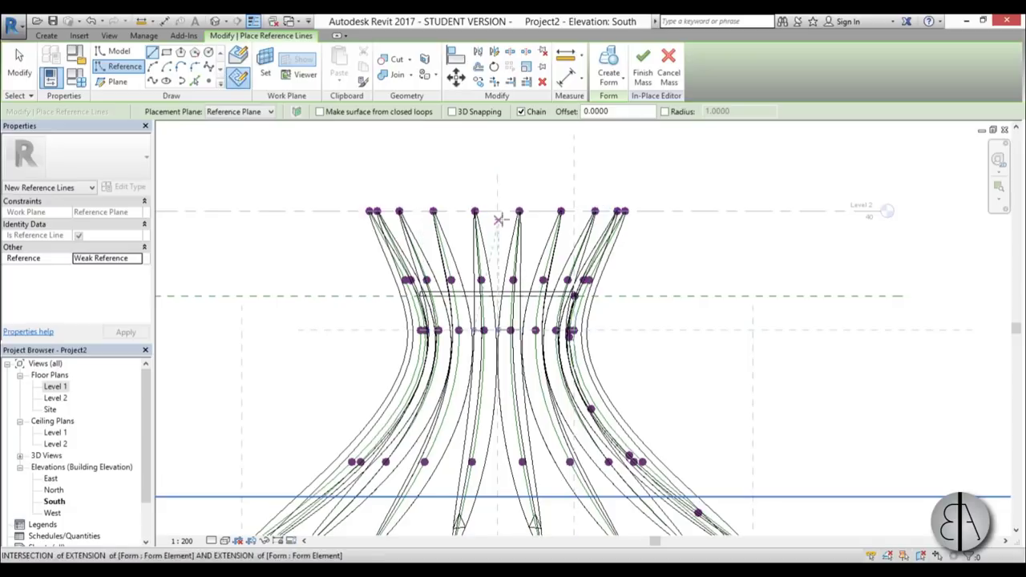
scroll(496, 215, "down", 2)
scroll(501, 378, "up", 2)
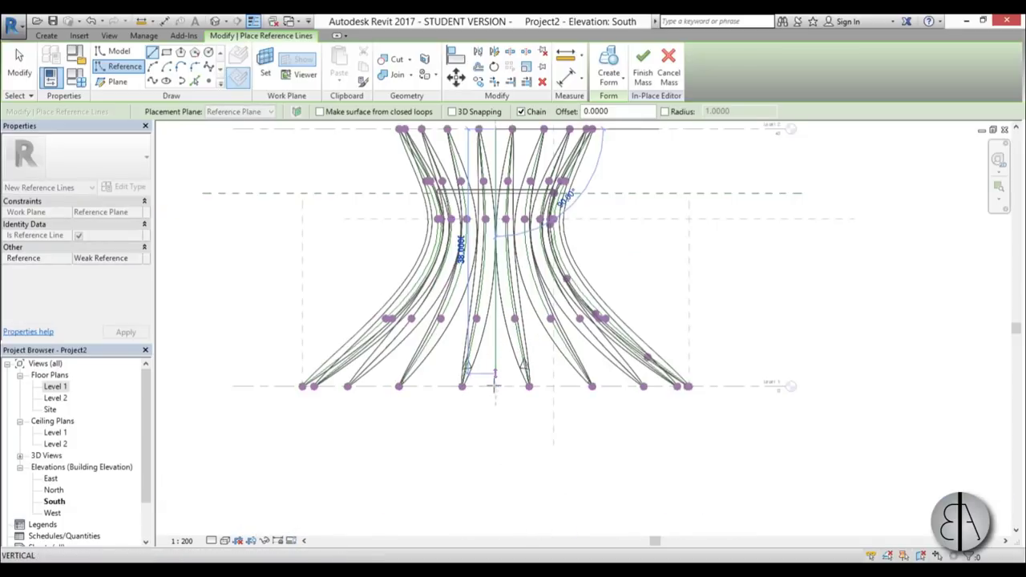
key("Escape")
key("Escape")
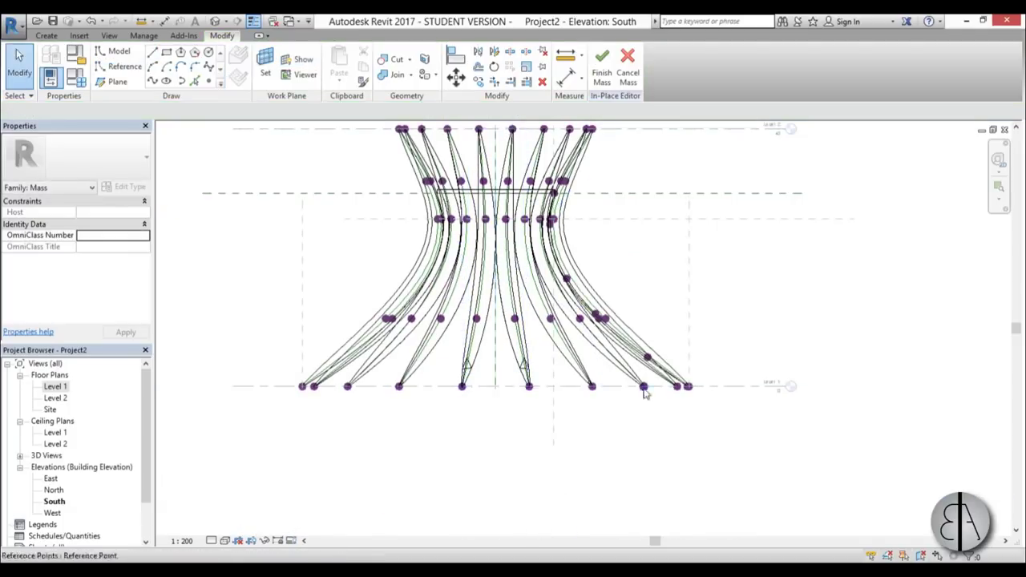
scroll(639, 389, "up", 3)
- Revolve the base profile line around the central reference line into a form
left_click(673, 320)
scroll(673, 320, "down", 4)
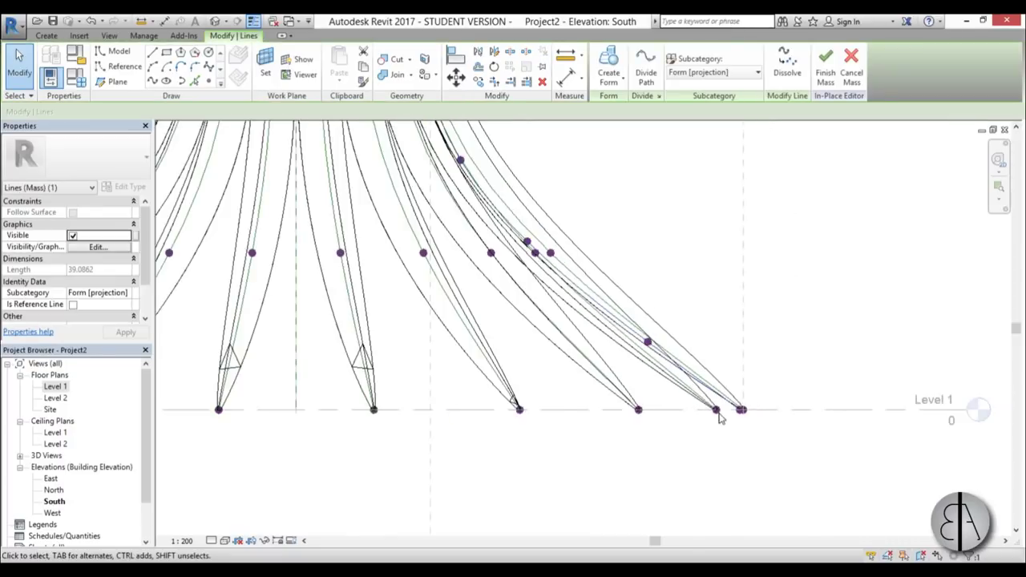
scroll(657, 284, "up", 4)
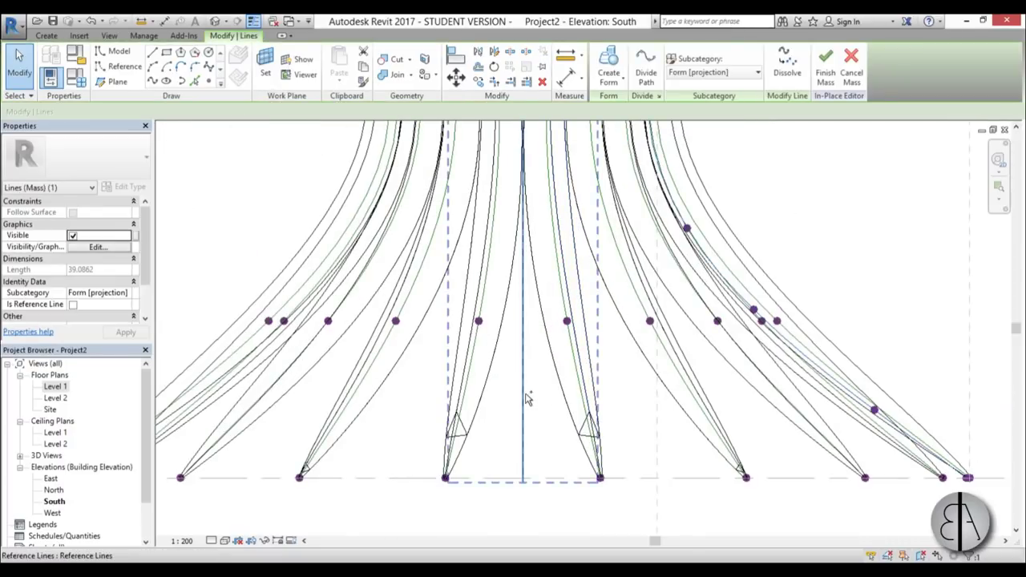
left_click(526, 398, "ctrl")
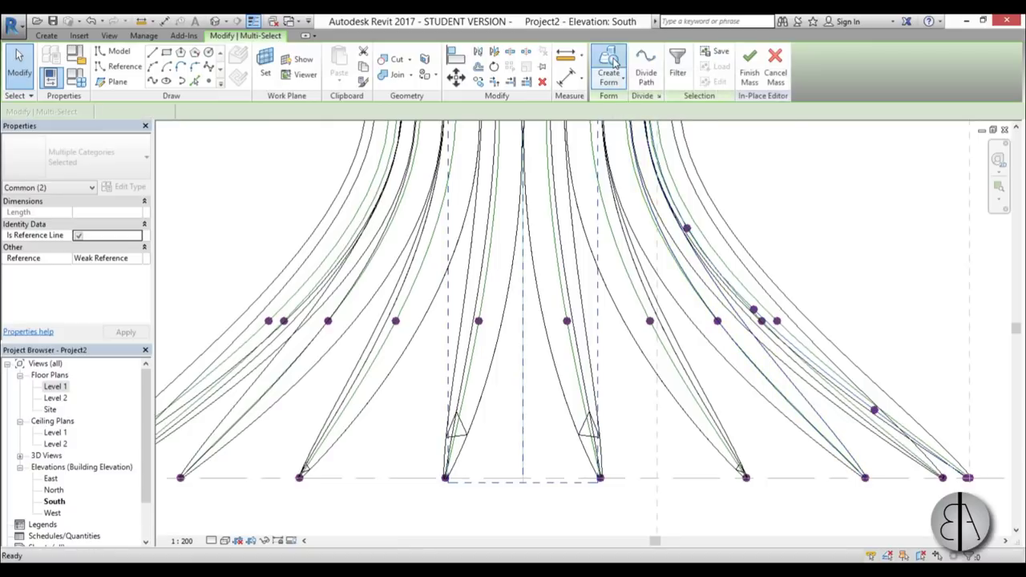
key("c")
key("f")
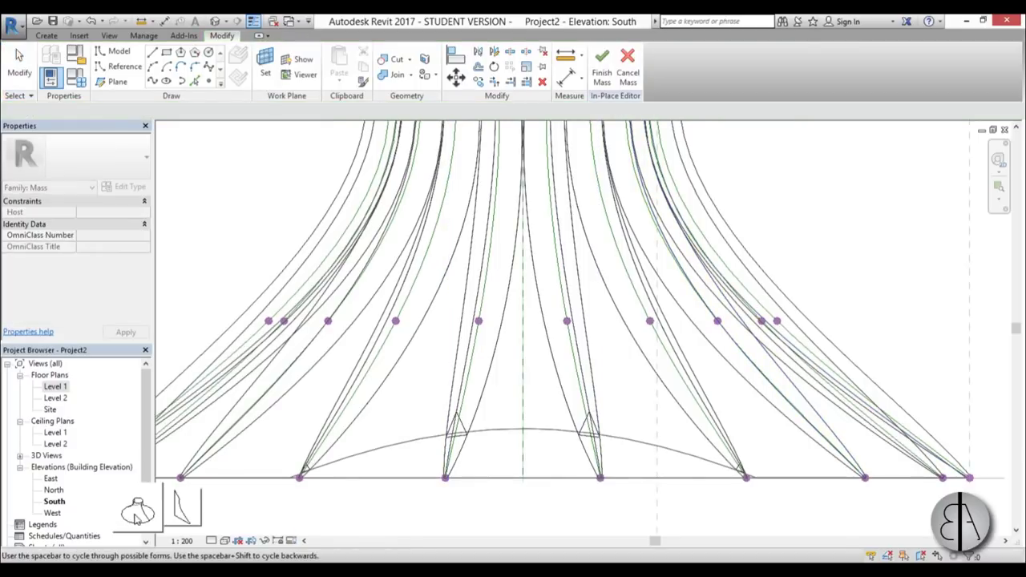
left_click(137, 513)
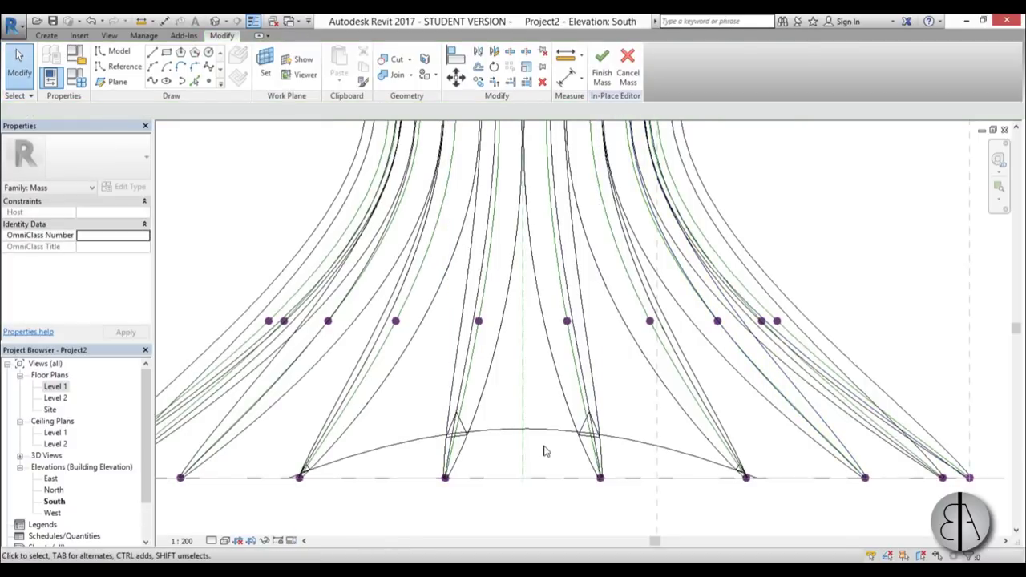
scroll(547, 453, "down", 5)
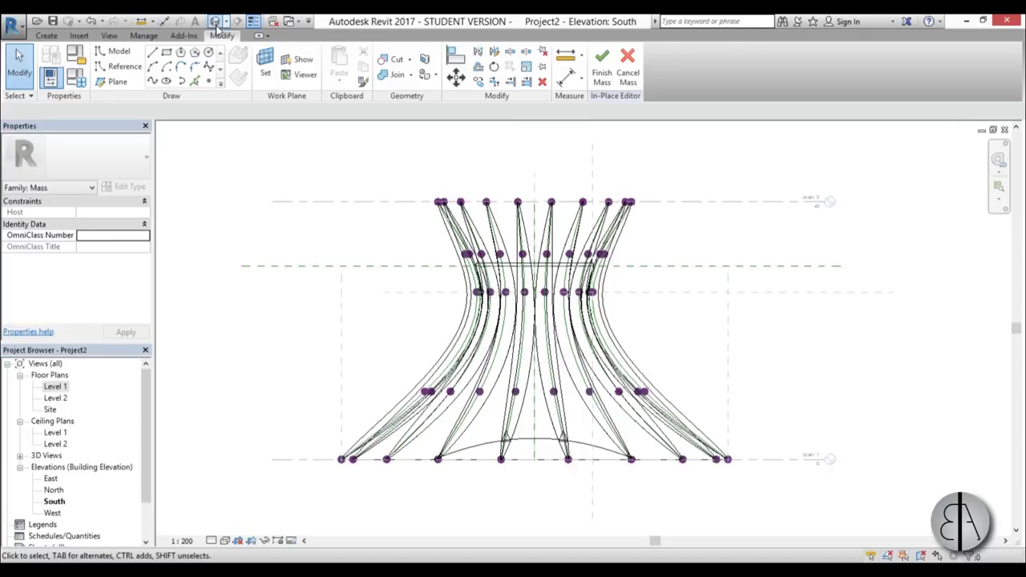
- Open the default 3D view and orbit around the ribbed form
left_click(216, 24)
middle_click_drag(657, 377, 591, 487, "shift")
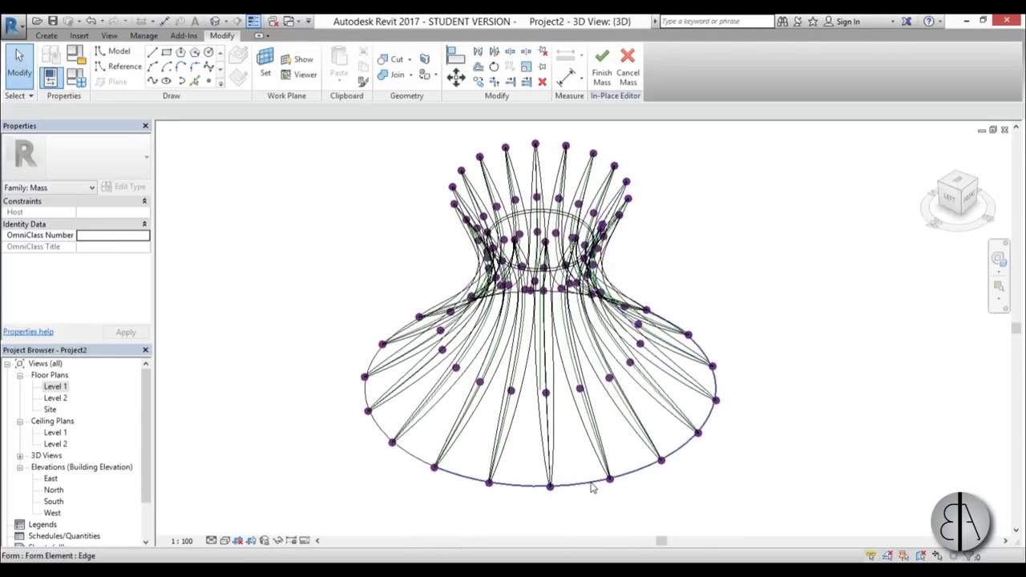
left_click(592, 487)
mouse_move(702, 449)
middle_mouse_down("shift")
mouse_move(584, 474)
mouse_move(675, 452)
mouse_move(714, 351)
mouse_move(713, 257)
mouse_move(700, 465)
mouse_move(748, 385)
mouse_move(743, 434)
middle_mouse_up("shift")
key("Escape")
- Shade the mass with the Realistic visual style and orbit the finished cathedral
left_click(238, 540)
left_click(240, 519)
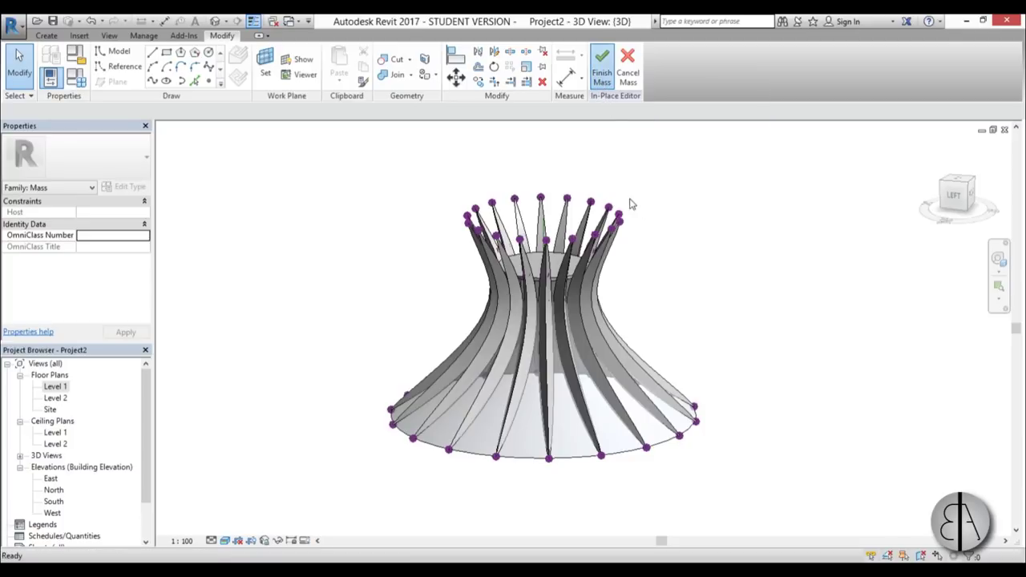
middle_click_drag(727, 382, 736, 375, "shift")
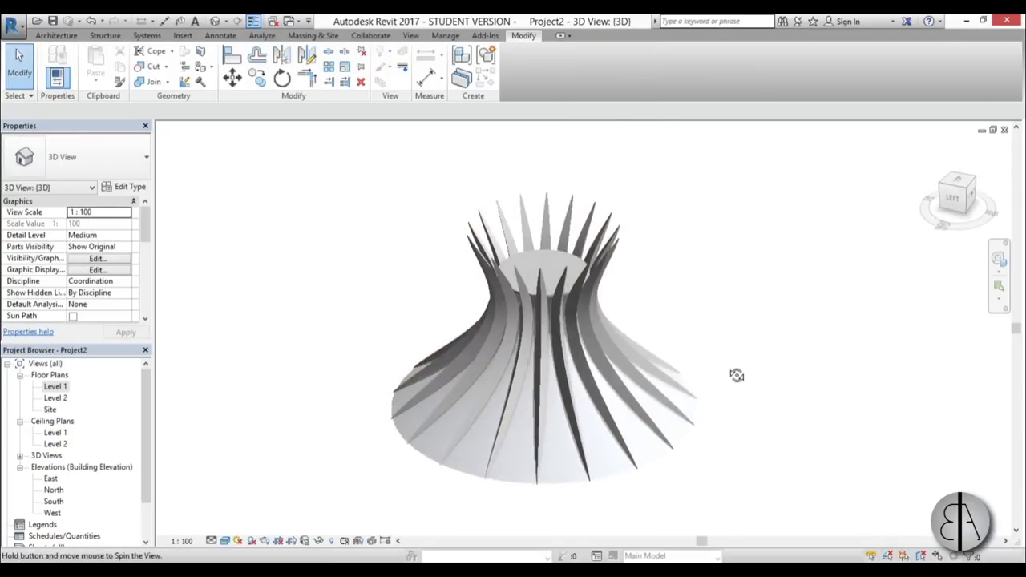
scroll(513, 473, "up", 4)
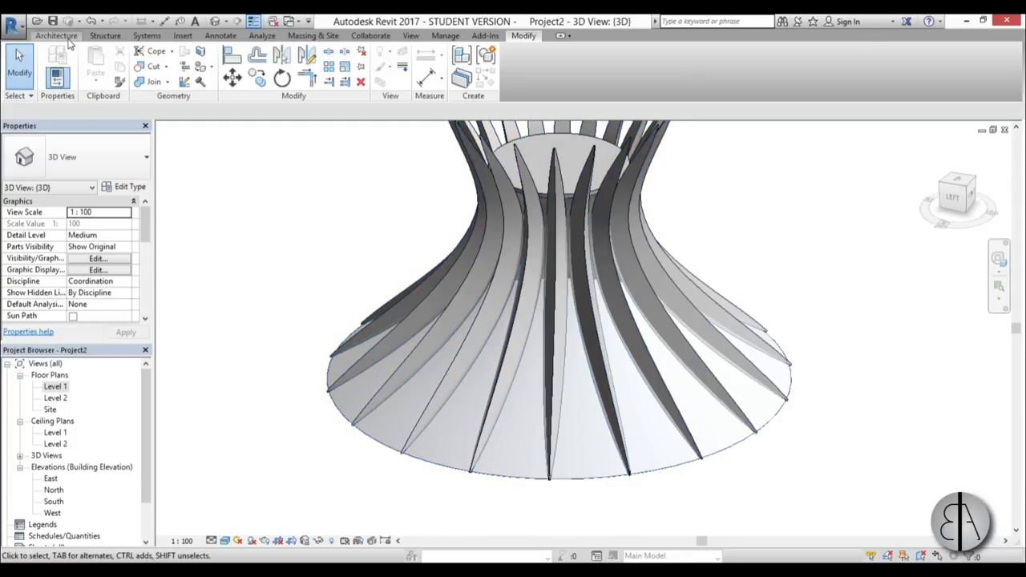
- Add a curtain system to the two faces of the lower cone
left_click(312, 36)
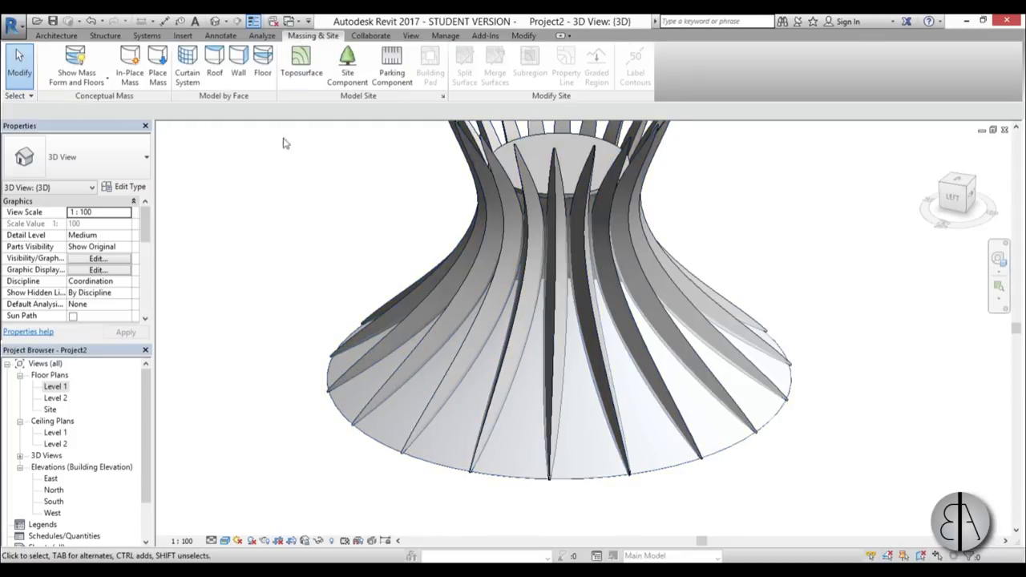
left_click(188, 77)
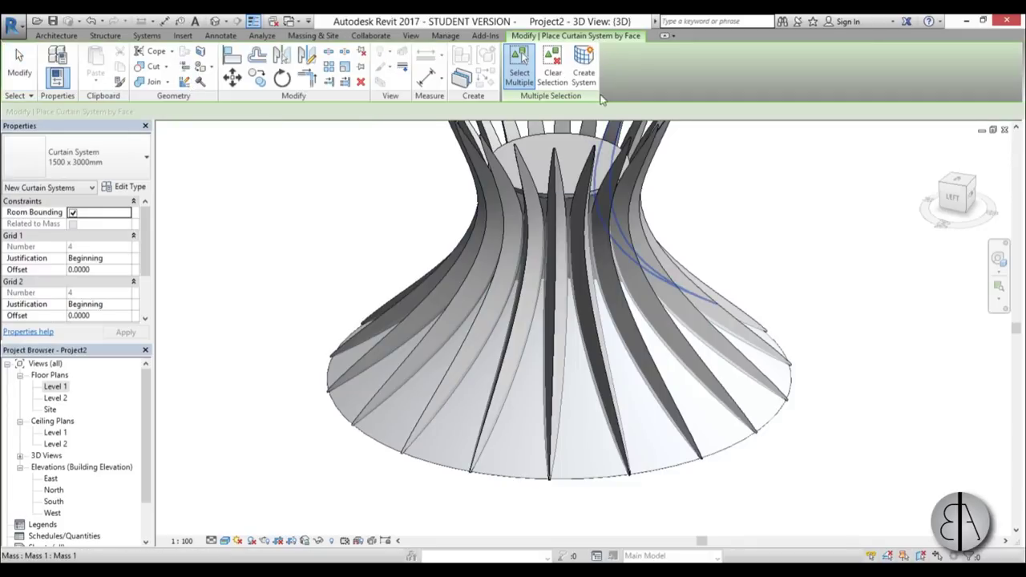
left_click(522, 468)
scroll(489, 457, "down", 4)
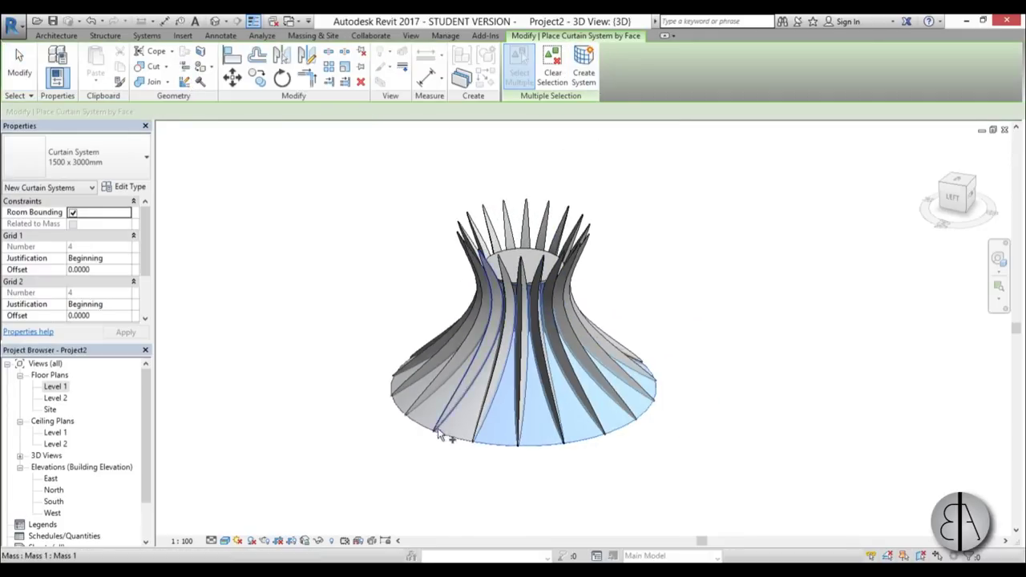
left_click(449, 441)
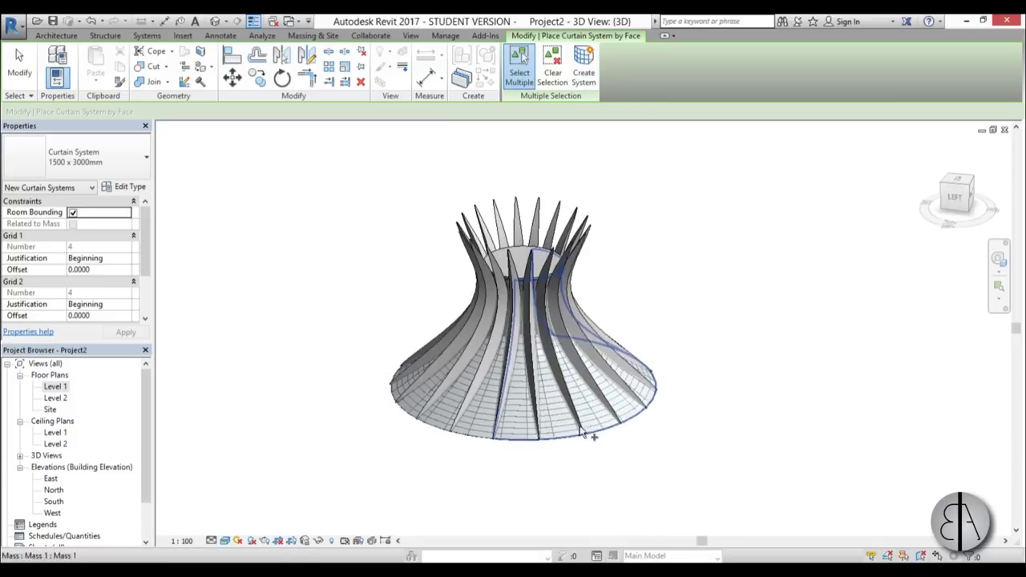
- Open the Level 1 floor plan showing the segmented ring
left_click(56, 388)
double_click(56, 387)
scroll(458, 371, "down", 3)
- Place a perspective camera in plan, creating 3D View 1 aimed across the cathedral
left_click(228, 22)
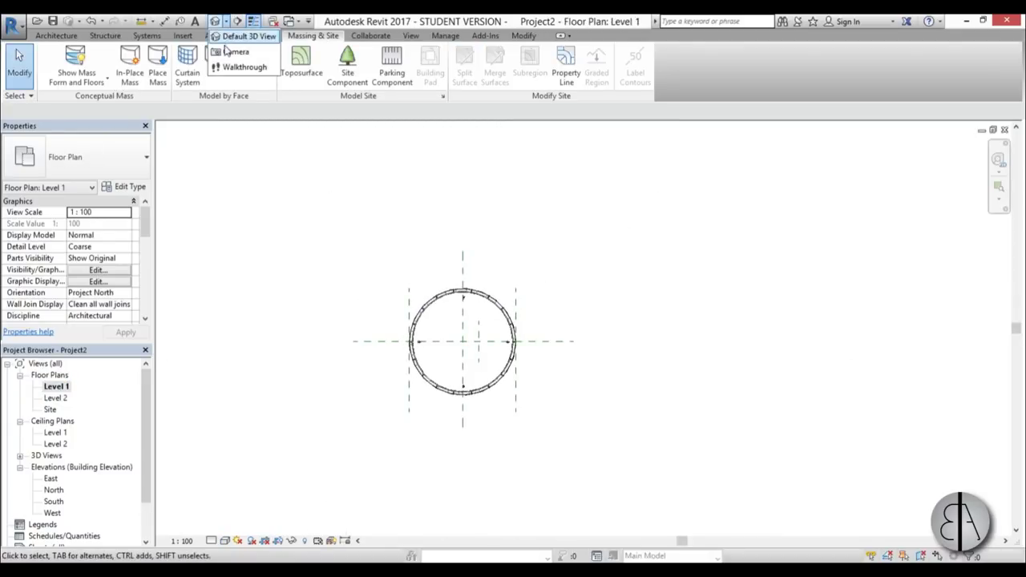
left_click(234, 51)
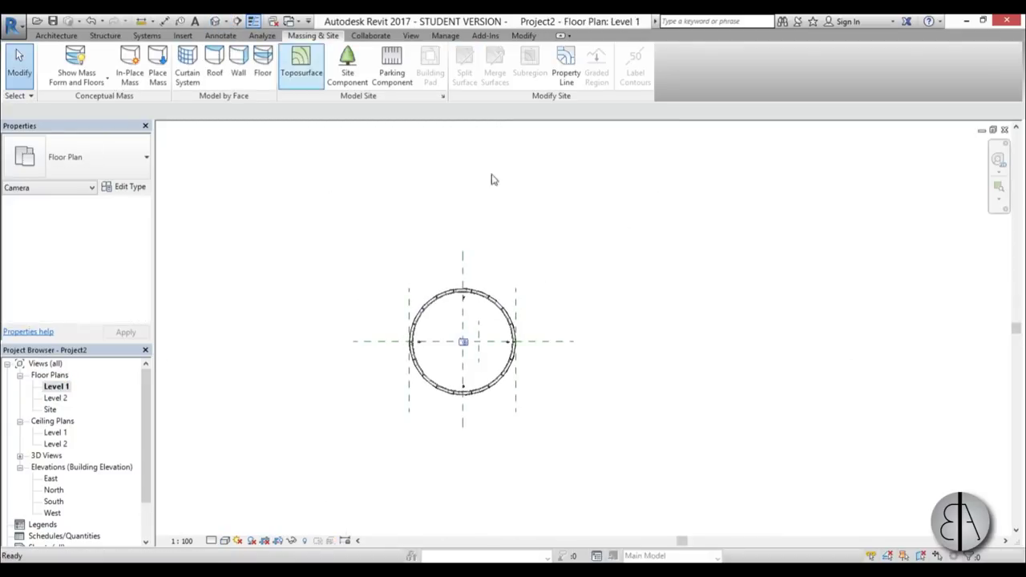
left_click(389, 463)
middle_click_drag(597, 274, 566, 329)
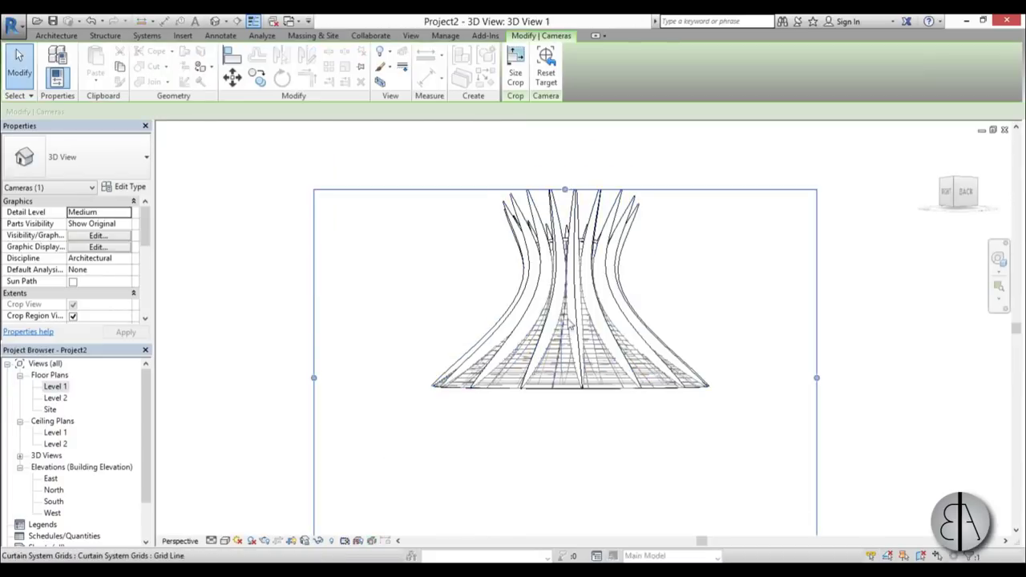
left_click_drag(144, 240, 145, 283)
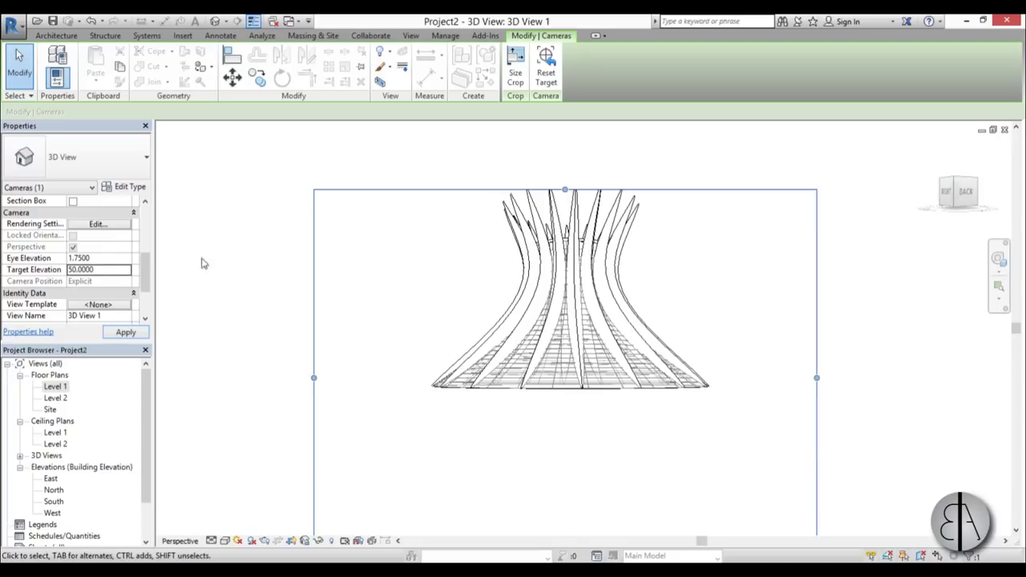
- Pull the camera crop region in on all four sides around the cathedral
left_click_drag(563, 447, 563, 417)
left_click_drag(312, 250, 395, 253)
left_click_drag(814, 244, 735, 253)
left_click_drag(558, 158, 556, 203)
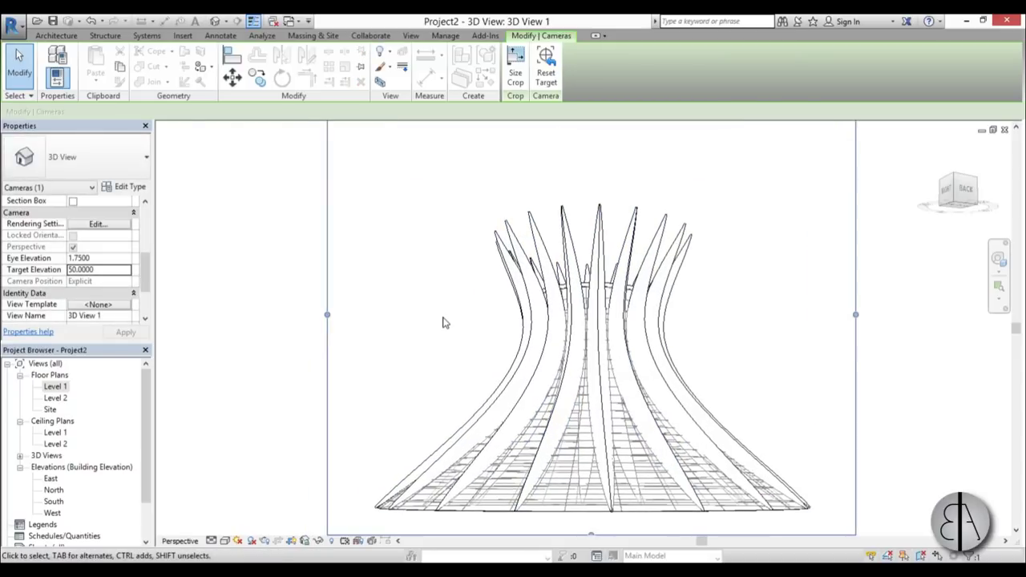
key("r")
key("r")
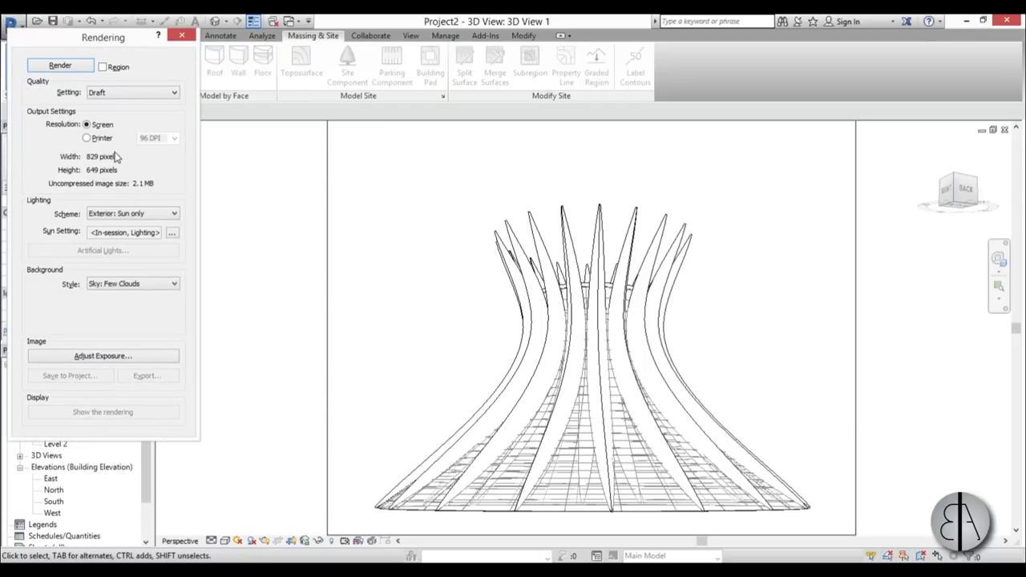
- Render 3D View 1 at Medium quality instead of Draft
left_click(128, 92)
left_click(108, 119)
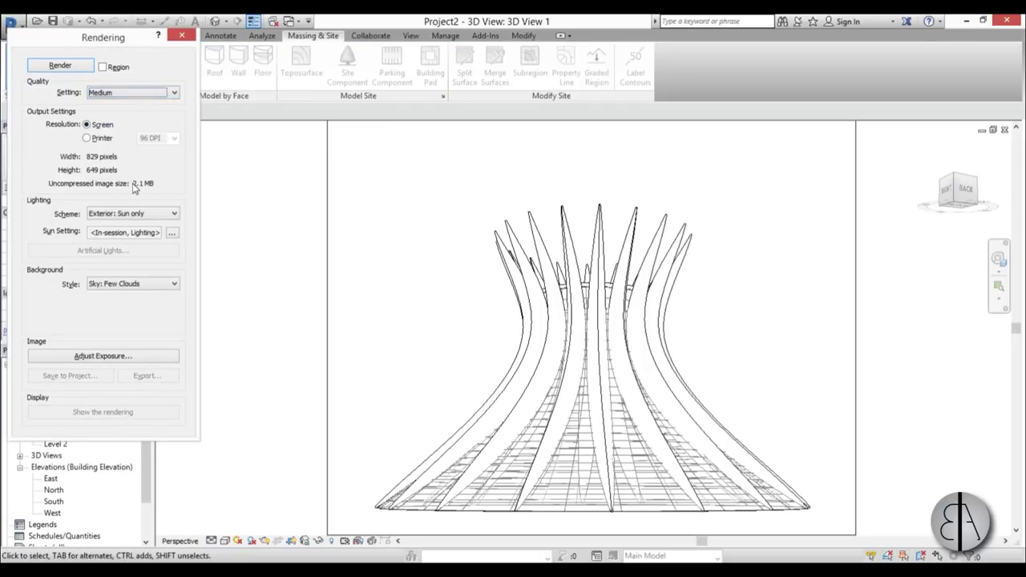
left_click(80, 71)
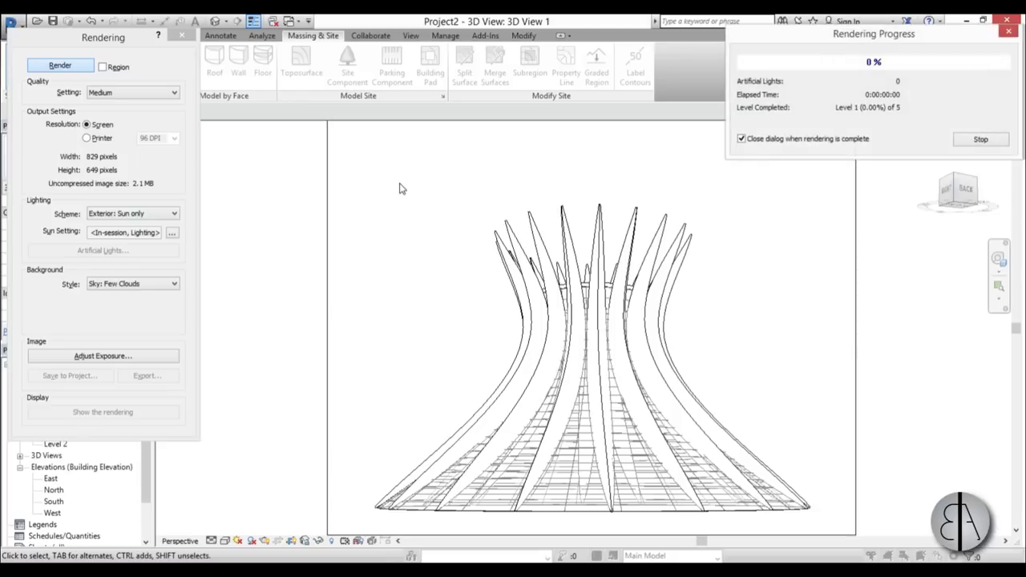